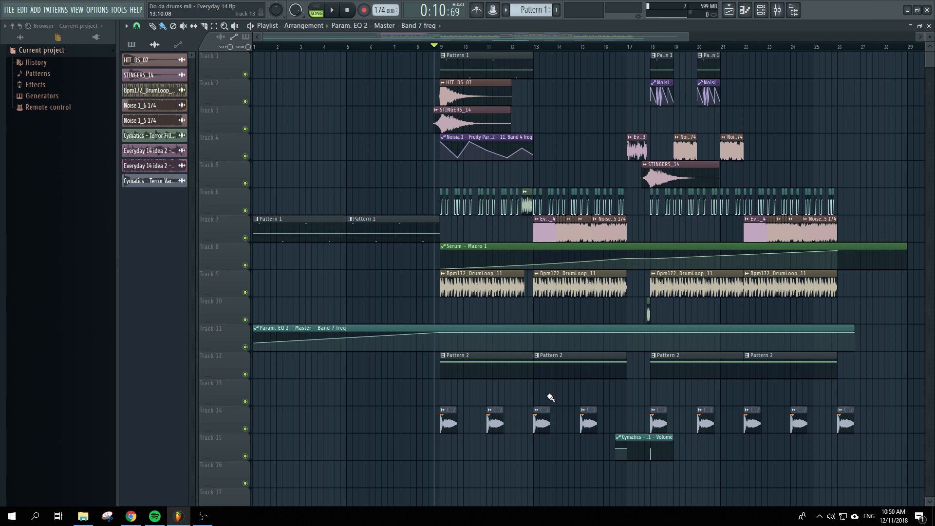
Play the arrangement from just before bar 9 through its end and stop playback.
key(space)
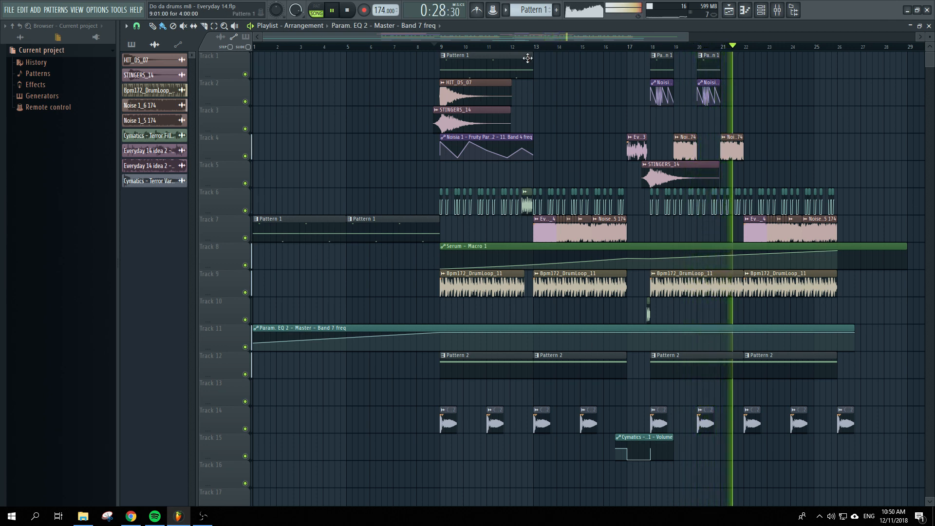
drag(515, 35, 625, 39)
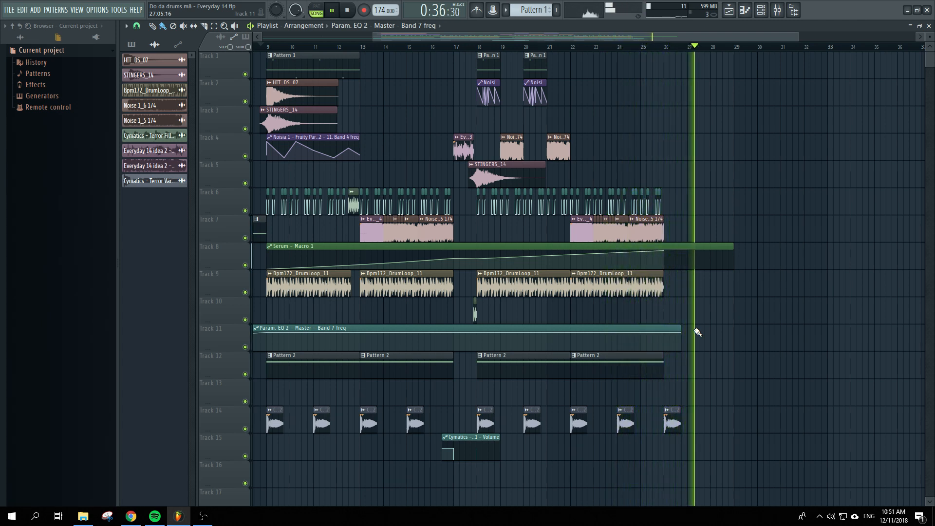
key(space)
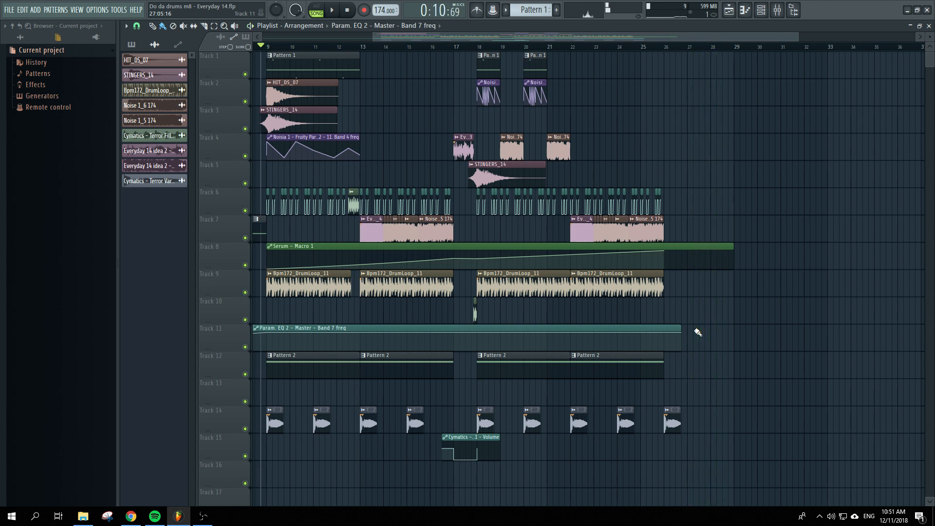
drag(467, 36, 356, 49)
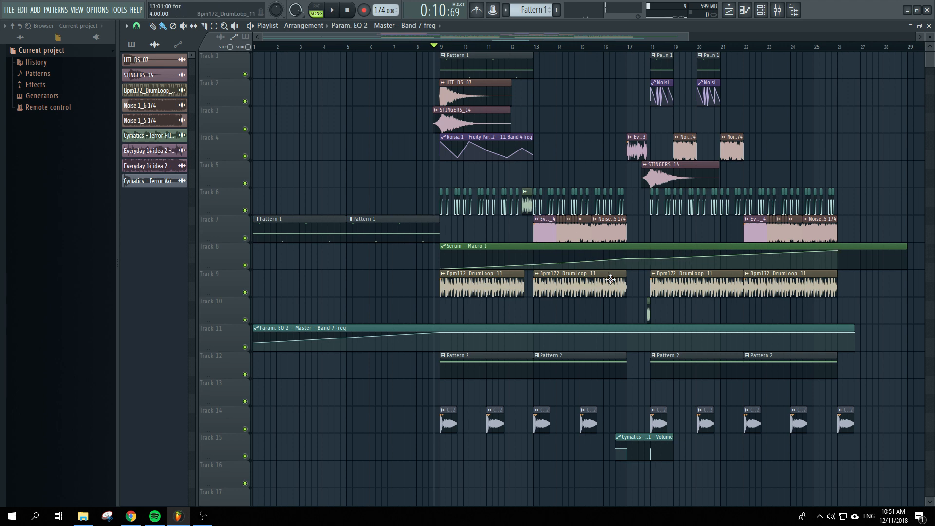
Open Pattern 1 from the playlist and view its Noisia 1 notes in the piano roll.
double_click(479, 57)
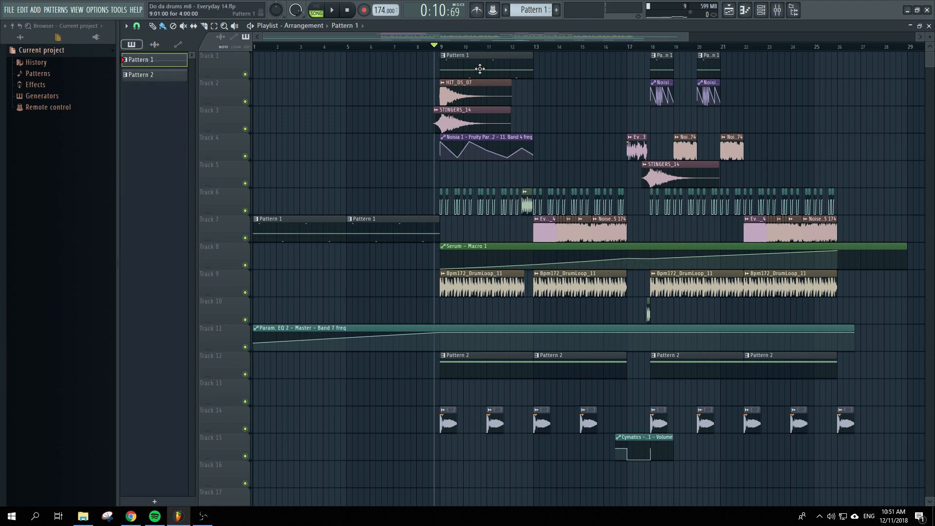
drag(498, 87, 463, 119)
scroll(463, 335, down, 3)
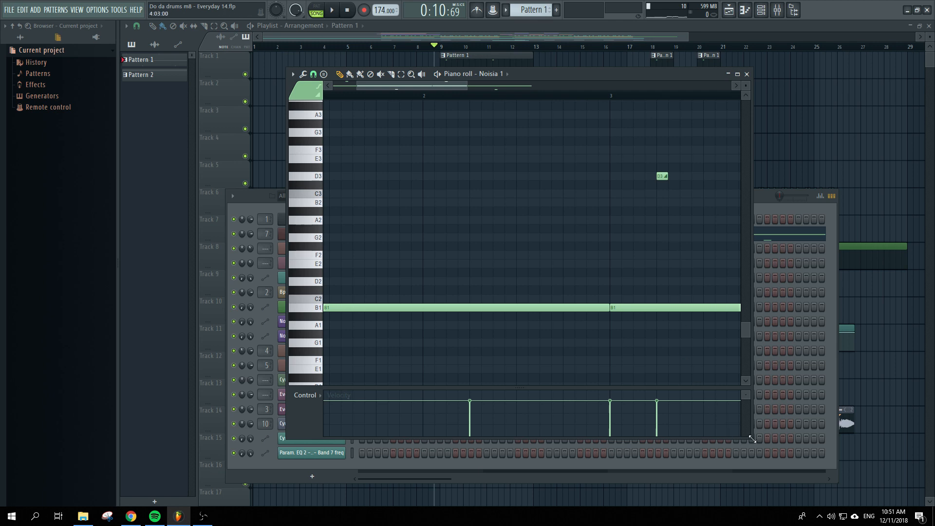
Open the Noisia 1 Patcher from the channel rack and enlarge its window to show the full routing map.
click(763, 200)
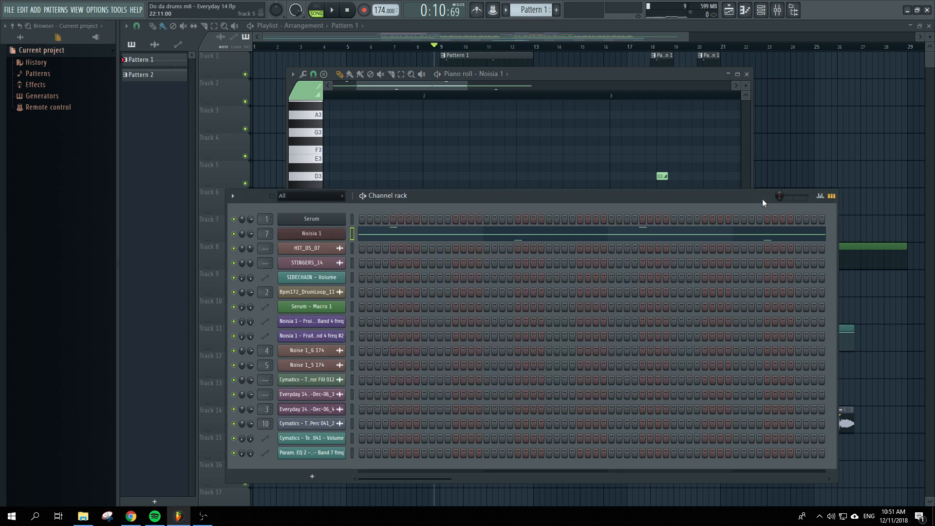
click(323, 235)
drag(229, 258, 235, 229)
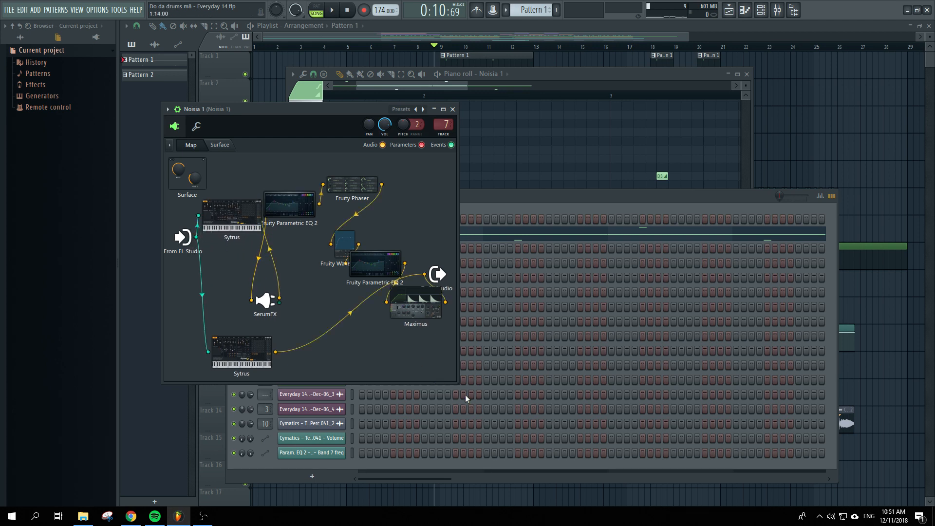
drag(457, 383, 766, 453)
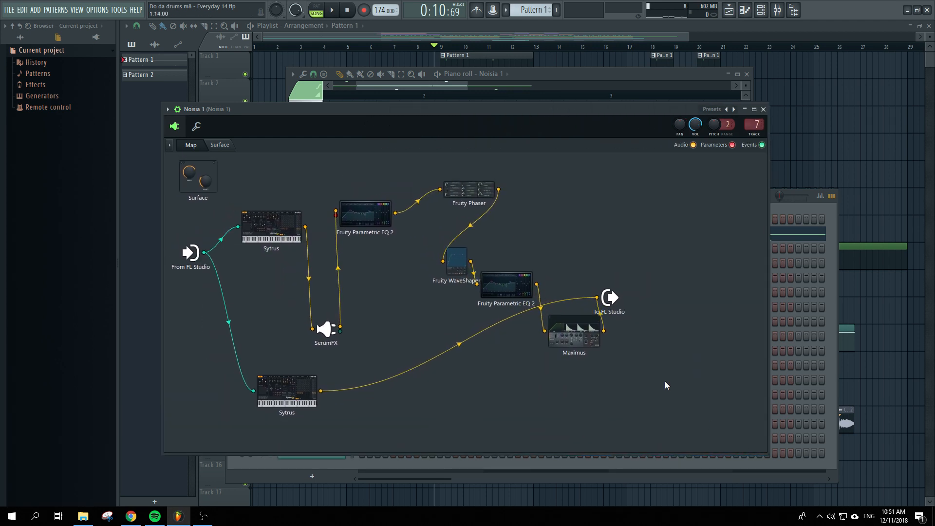
Spread out the Patcher modules so the signal chain reads in order from SerumFX through Maximus to the FL Studio output.
drag(571, 333, 626, 207)
drag(609, 299, 754, 340)
drag(501, 286, 556, 273)
drag(617, 208, 674, 235)
drag(546, 273, 601, 241)
drag(457, 266, 545, 239)
drag(356, 220, 421, 227)
drag(330, 331, 363, 168)
click(438, 238)
drag(438, 238, 417, 256)
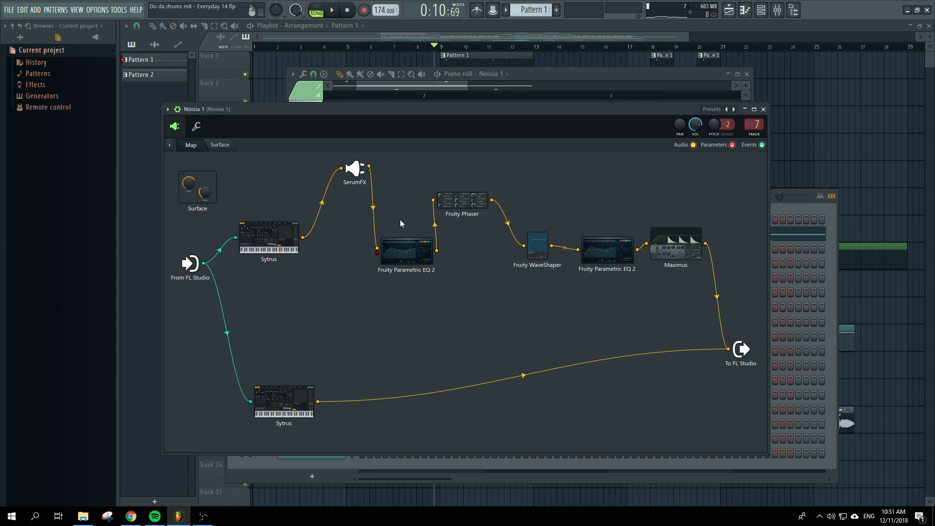
Inspect the distortion and flanger settings in SerumFX and close the plugin.
click(354, 171)
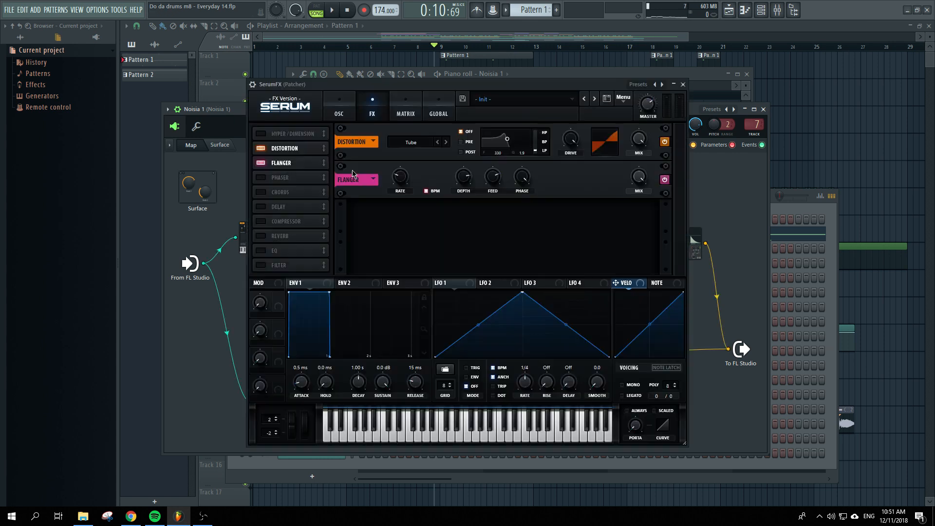
click(684, 86)
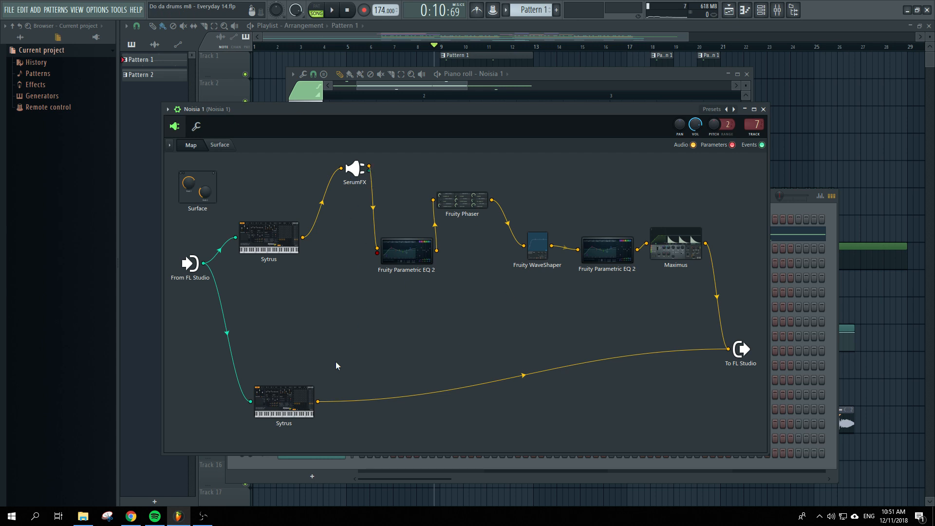
Place the second Sytrus beneath the first and line Fruity Phaser up between the first Fruity Parametric EQ 2 and Fruity WaveShaper.
drag(310, 393, 294, 326)
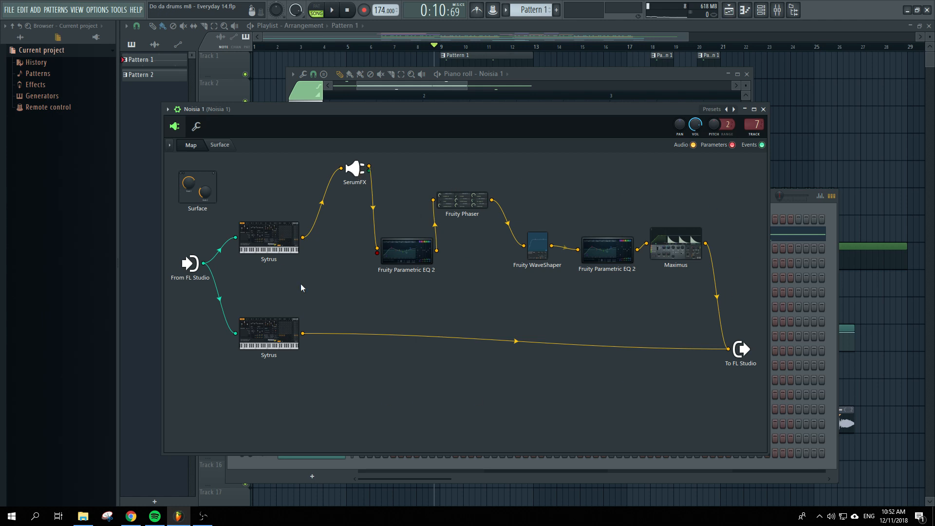
drag(475, 204, 495, 260)
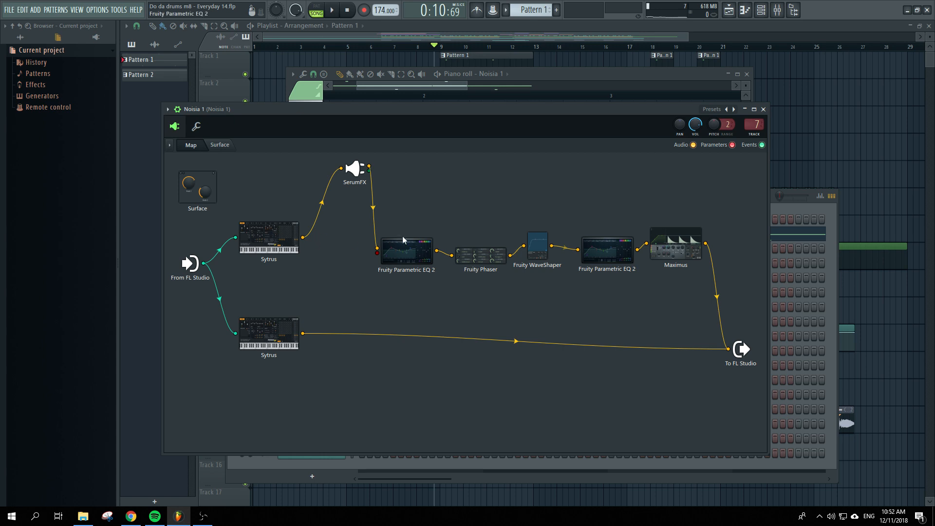
drag(286, 239, 294, 246)
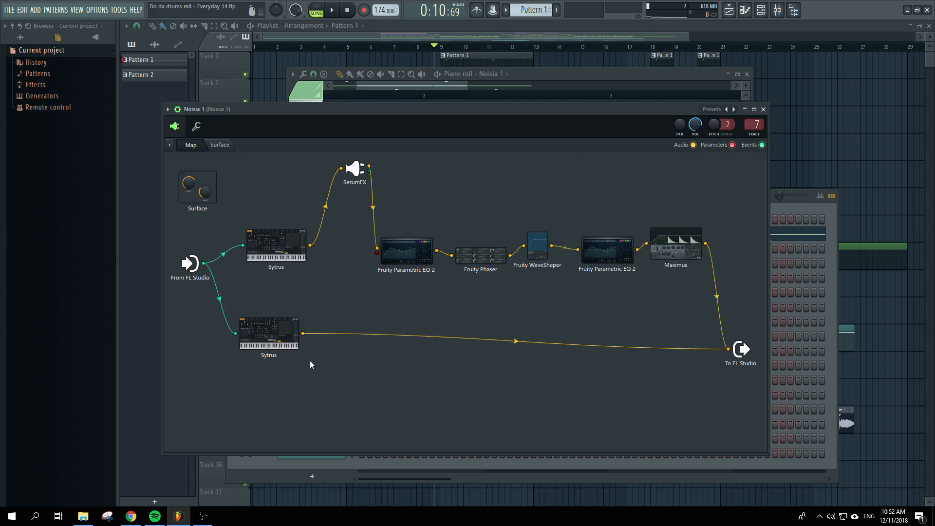
Open the first Sytrus and compare the settings of operators 1 and 2.
click(286, 254)
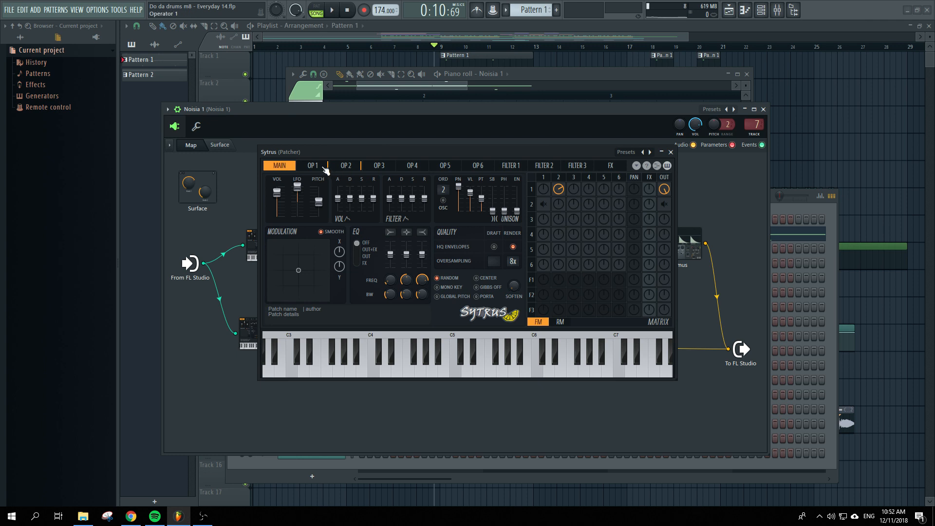
click(347, 168)
click(320, 167)
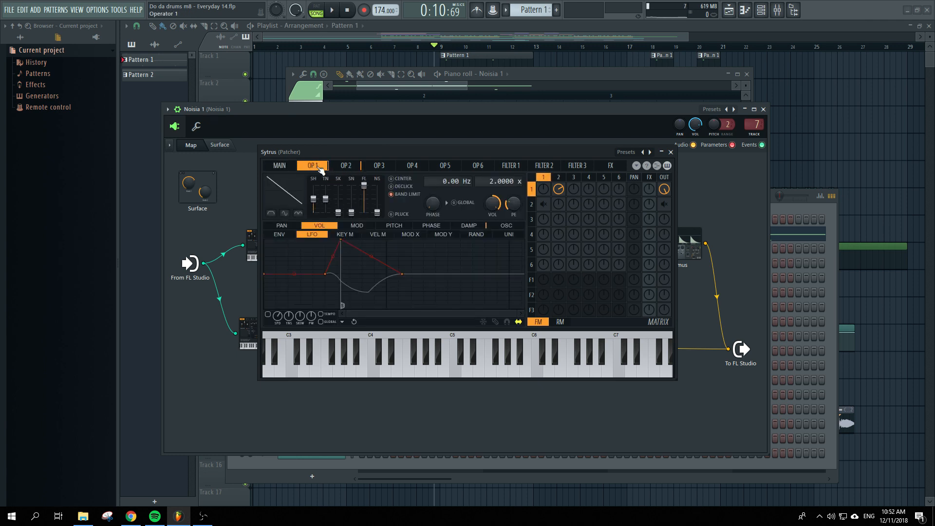
click(349, 166)
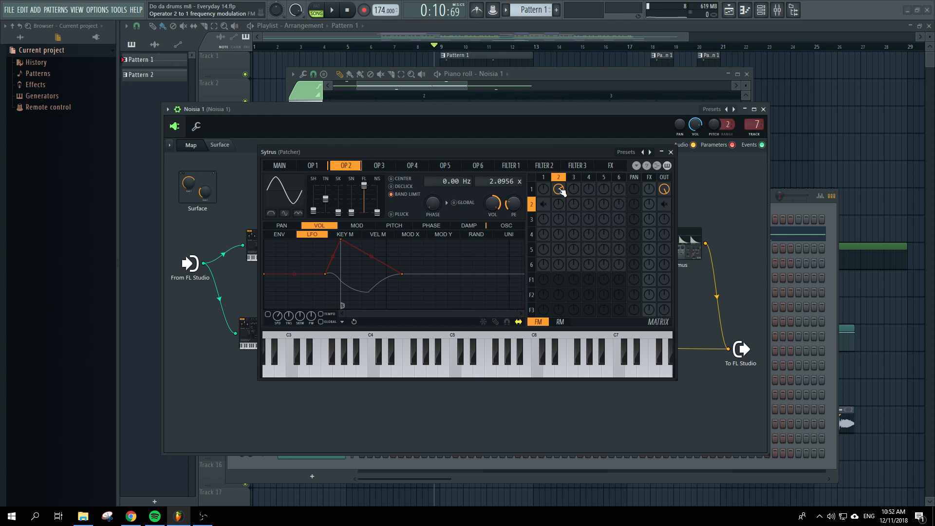
click(320, 166)
click(339, 166)
click(323, 166)
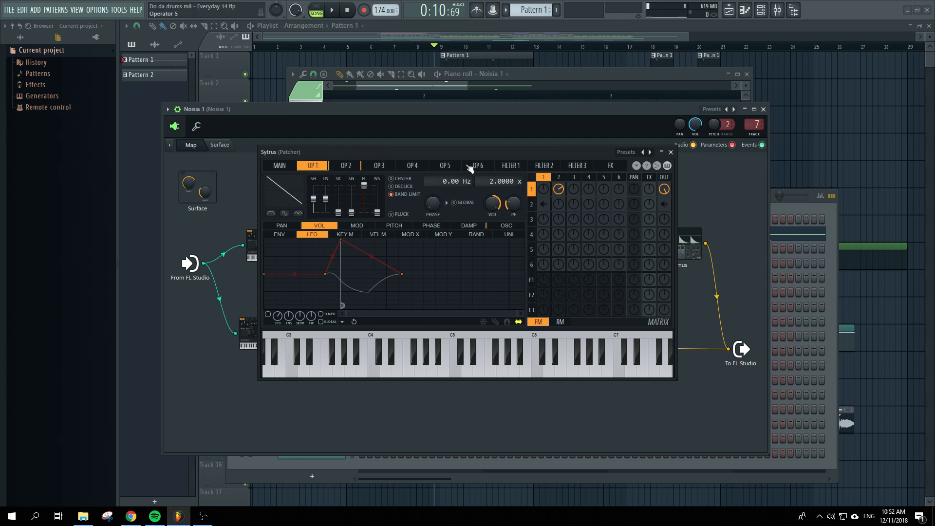
Arrange both parametric EQs, Fruity Phaser, Fruity WaveShaper and Maximus in one row beside SerumFX.
drag(464, 153, 512, 310)
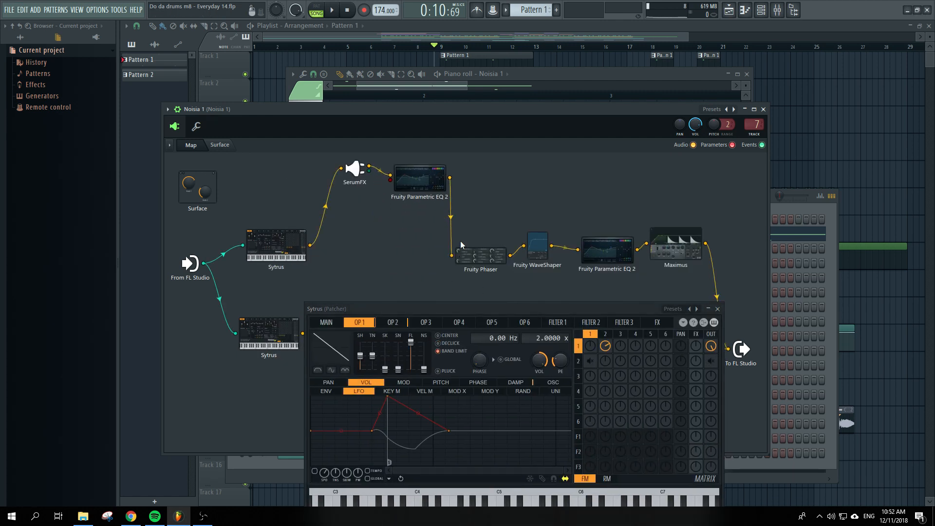
drag(463, 251, 467, 179)
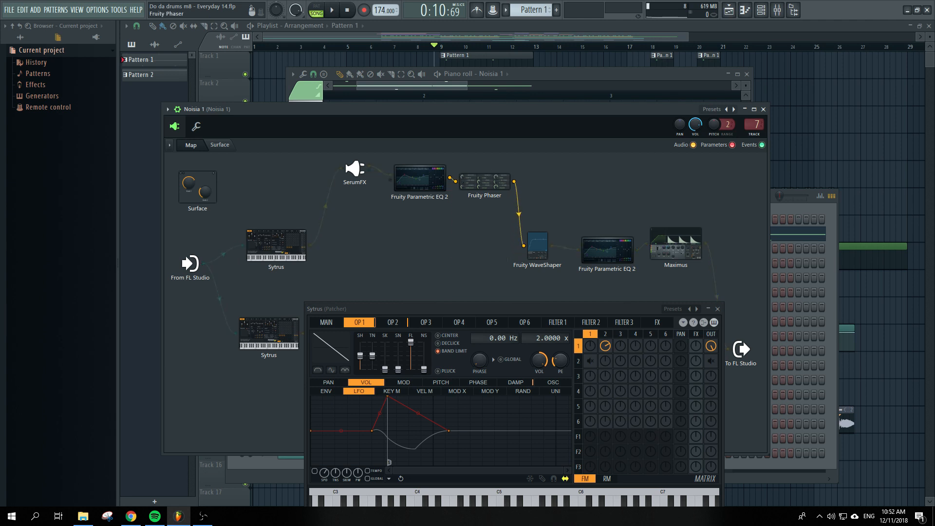
drag(538, 244, 546, 177)
drag(607, 249, 609, 184)
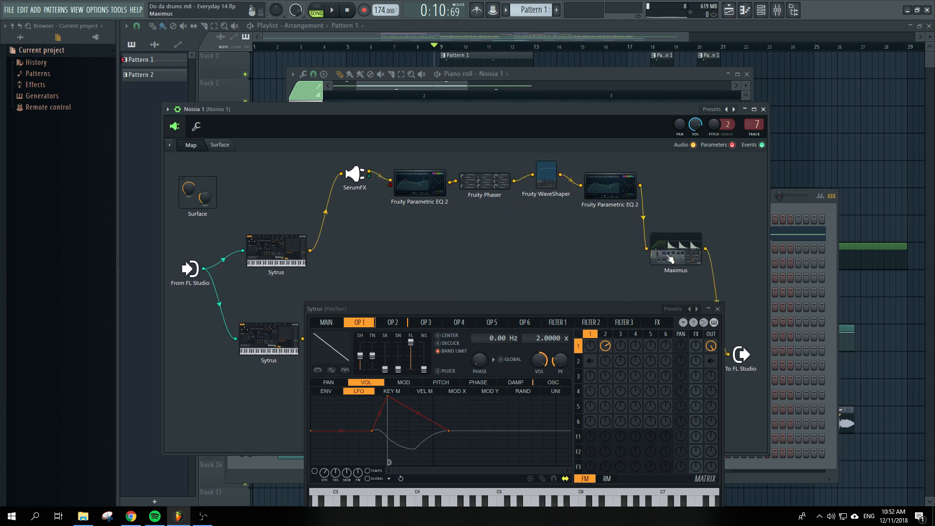
drag(671, 259, 685, 214)
Disconnect the effect chain and second Sytrus from the FL Studio output, and route the first Sytrus straight to it.
drag(341, 173, 311, 251)
drag(436, 307, 390, 15)
click(288, 341)
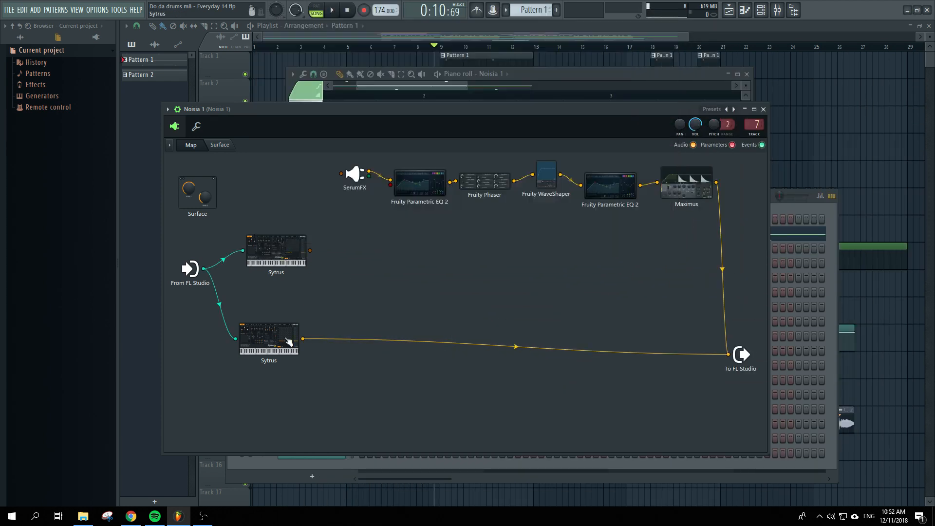
click(671, 151)
drag(728, 354, 673, 406)
drag(310, 251, 728, 354)
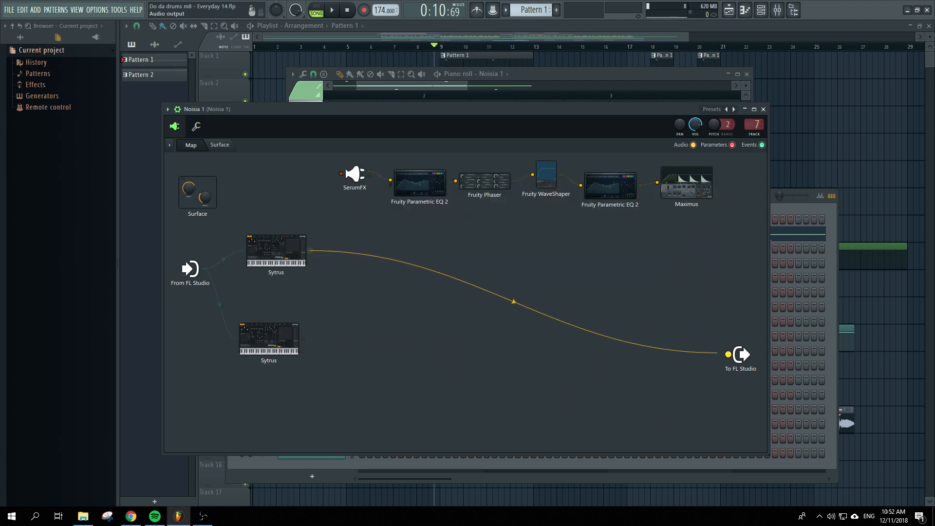
Reopen Pattern 1 in the piano roll and play it on its own in pattern mode.
click(513, 28)
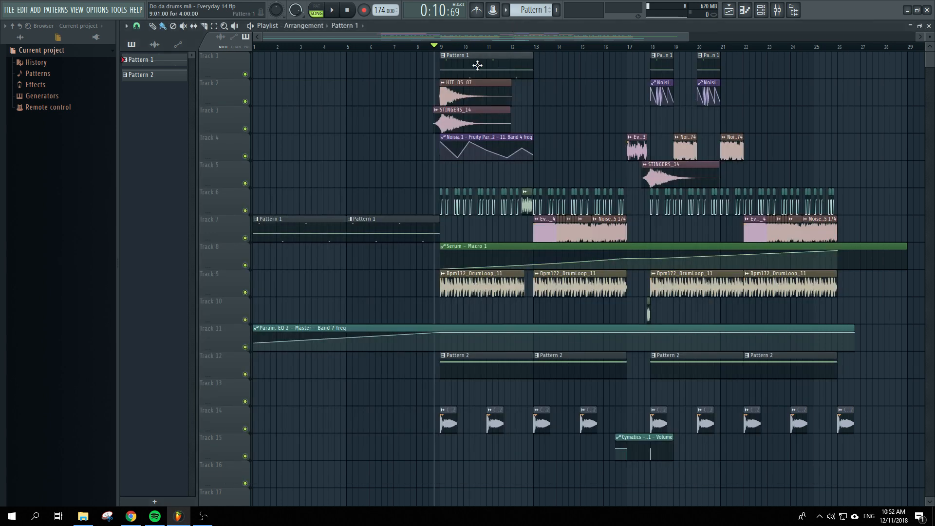
double_click(477, 64)
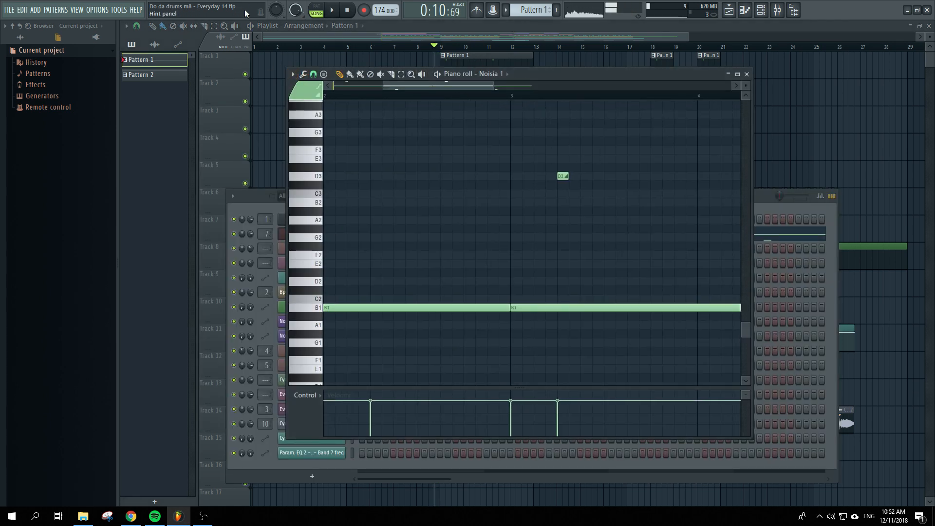
click(322, 11)
key(space)
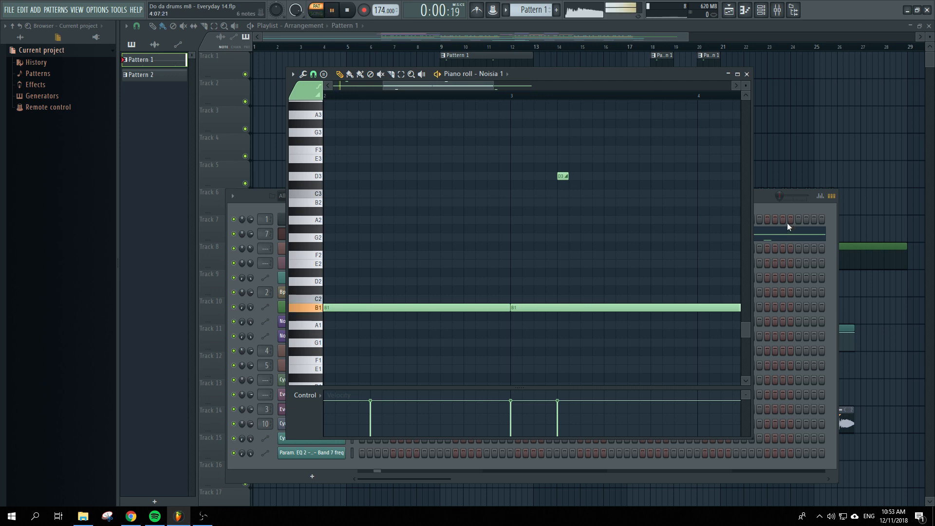
Bring back the Noisia 1 Patcher map while the pattern plays, reposition its window and stop playback.
click(767, 204)
click(322, 234)
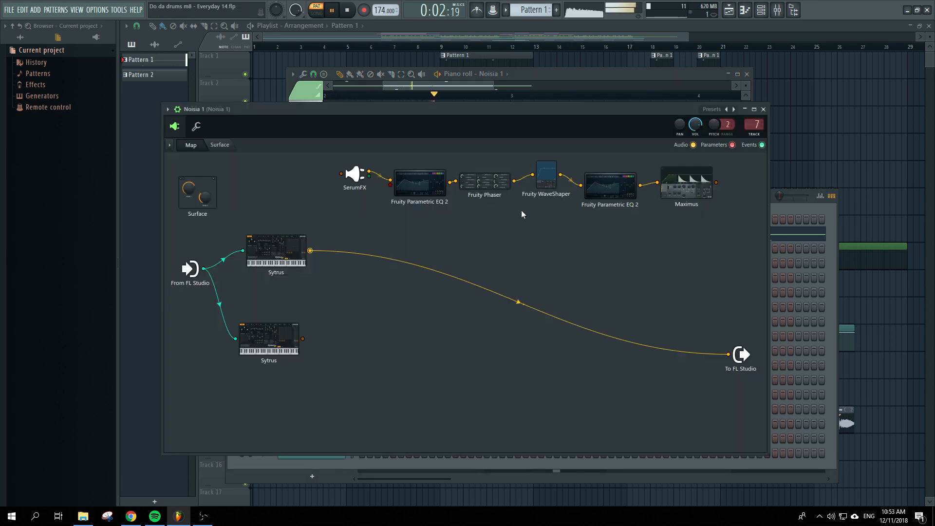
drag(625, 100, 671, 104)
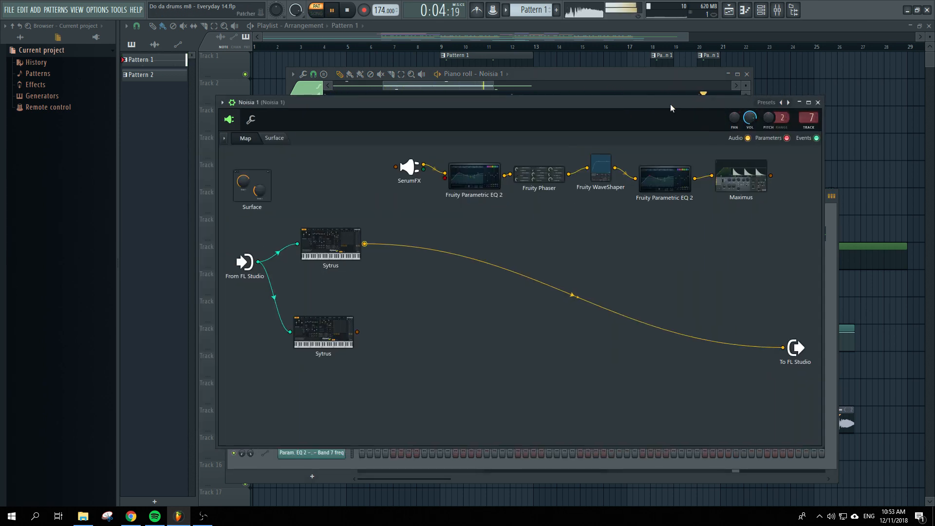
key(space)
Mute the operator 2 to 1 frequency modulation in the first Sytrus and audition Pattern 1 with the bare operator 1 sound.
click(327, 257)
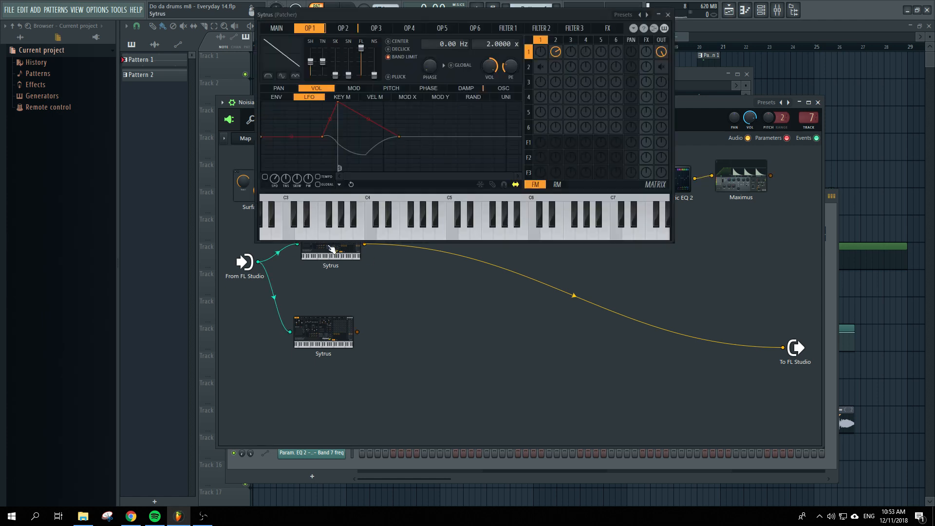
drag(386, 16, 483, 127)
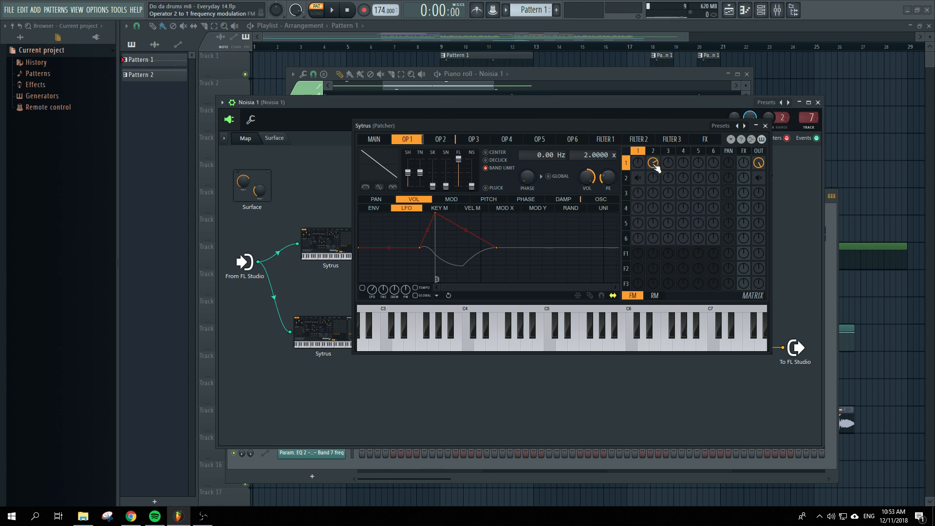
key(space)
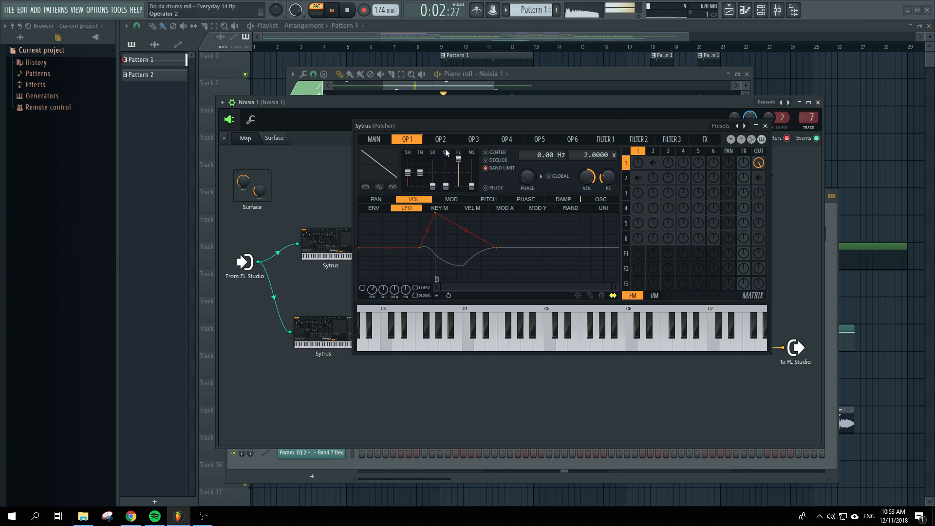
key(space)
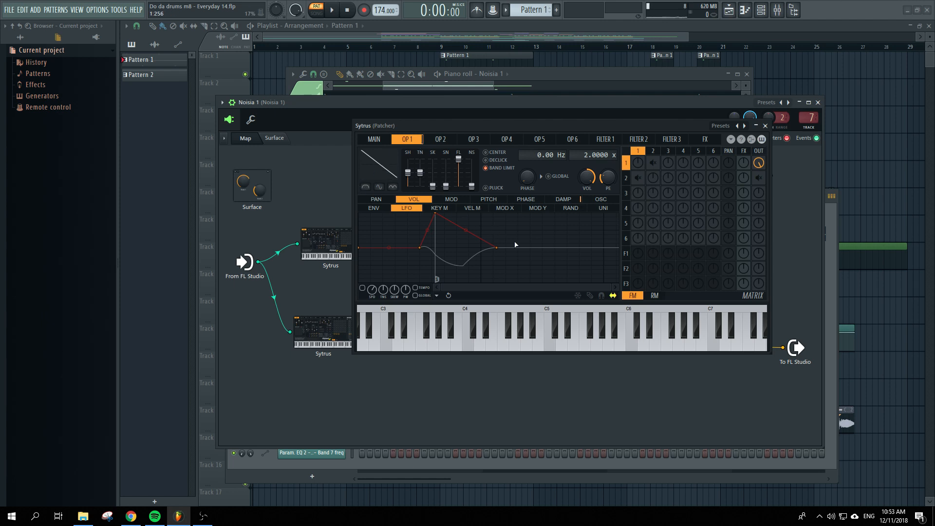
key(space)
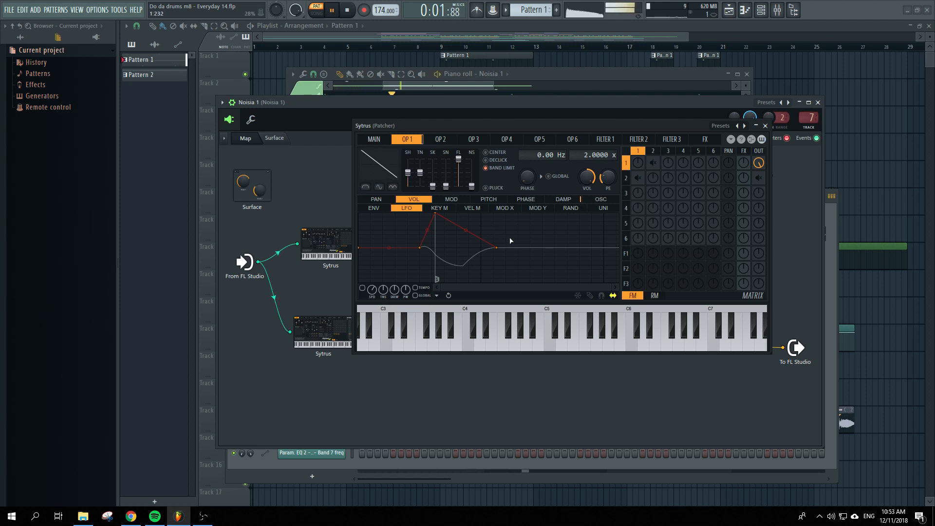
key(space)
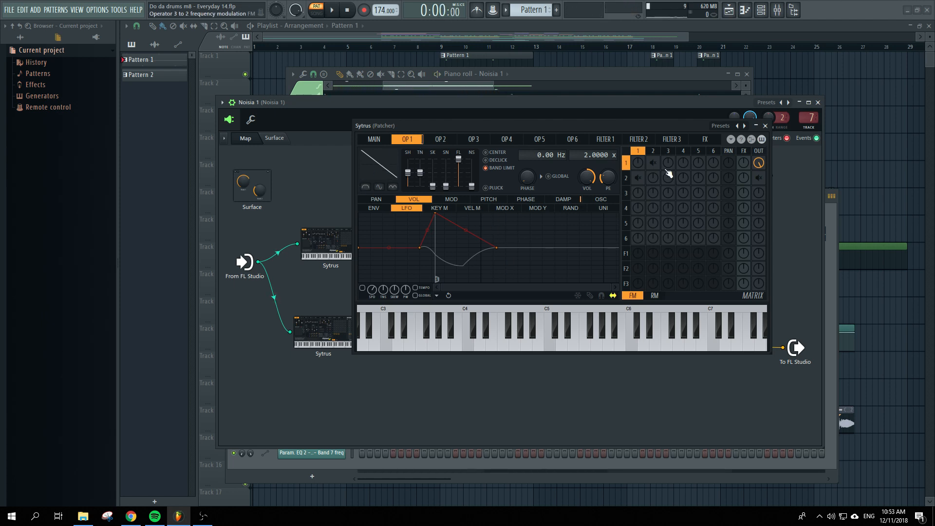
Restore the operator 2 to 1 frequency modulation and audition Pattern 1 while trying operator 2's shape setting.
click(441, 140)
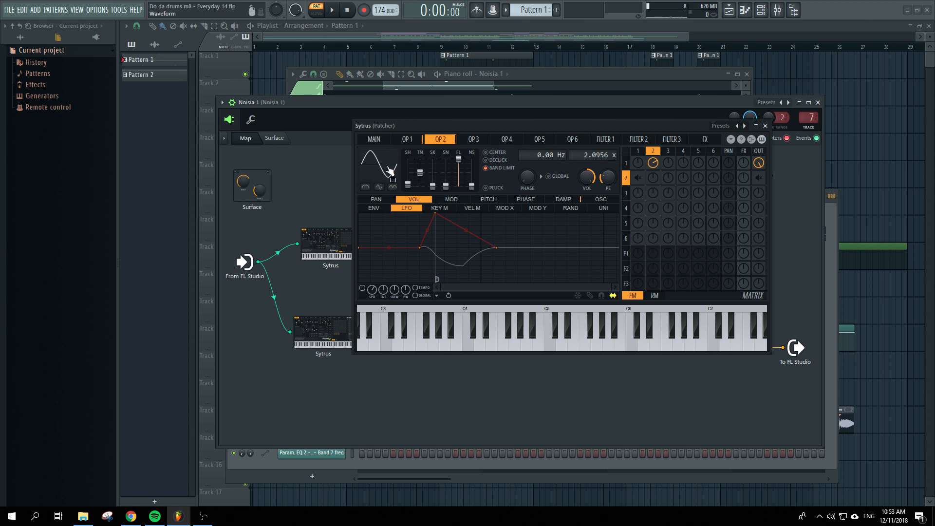
key(space)
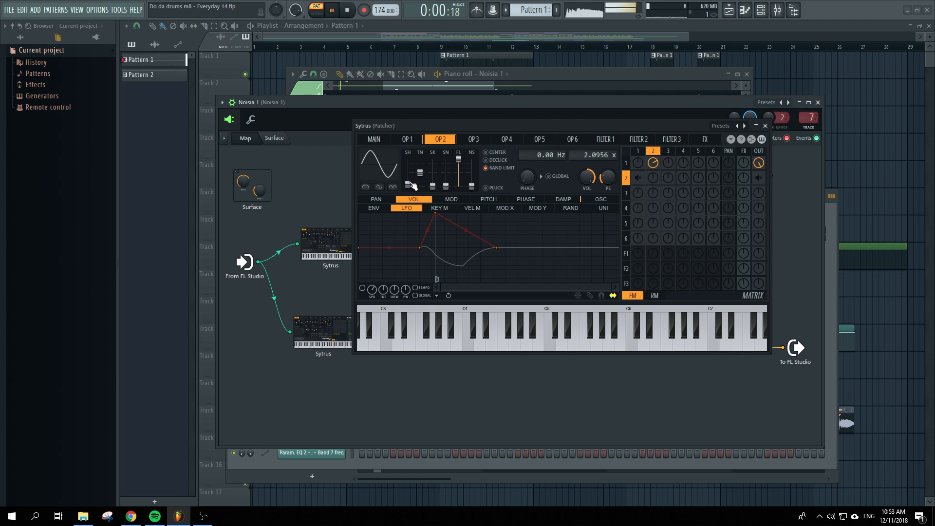
click(411, 185)
drag(411, 185, 410, 186)
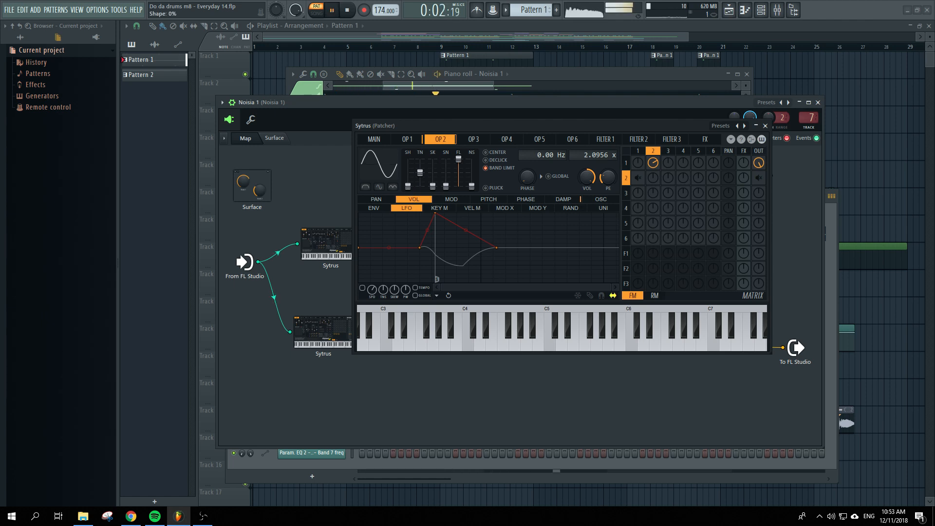
key(space)
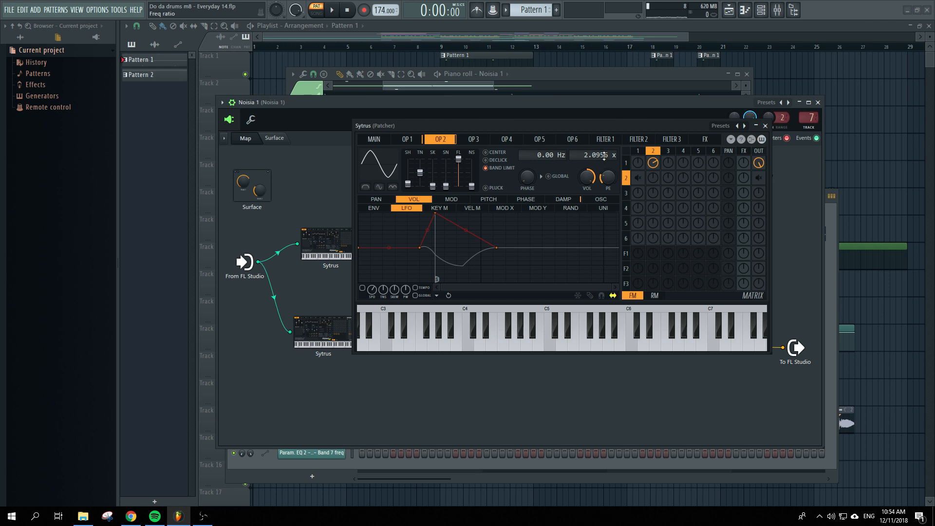
Try out operator 2's frequency ratio while Pattern 1 plays, and sound some low and high notes in the first Sytrus.
key(space)
mouse_move(604, 156)
mouse_down()
mouse_move(604, 164)
mouse_move(604, 156)
mouse_up()
key(space)
click(375, 341)
click(720, 348)
mouse_move(370, 344)
mouse_down()
mouse_move(603, 355)
mouse_move(385, 345)
mouse_up()
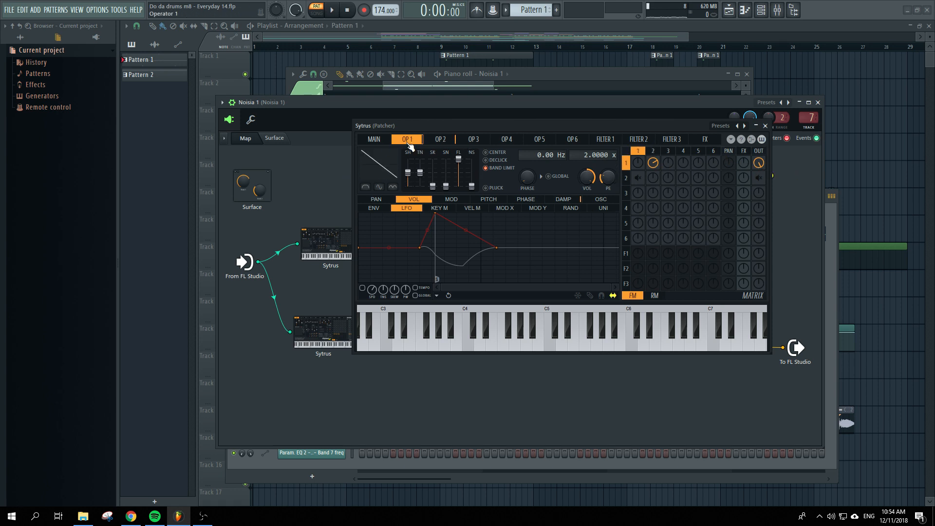
Compare different unison orders in the first Sytrus's main settings while auditioning Pattern 1, and set the order to 2.
click(375, 139)
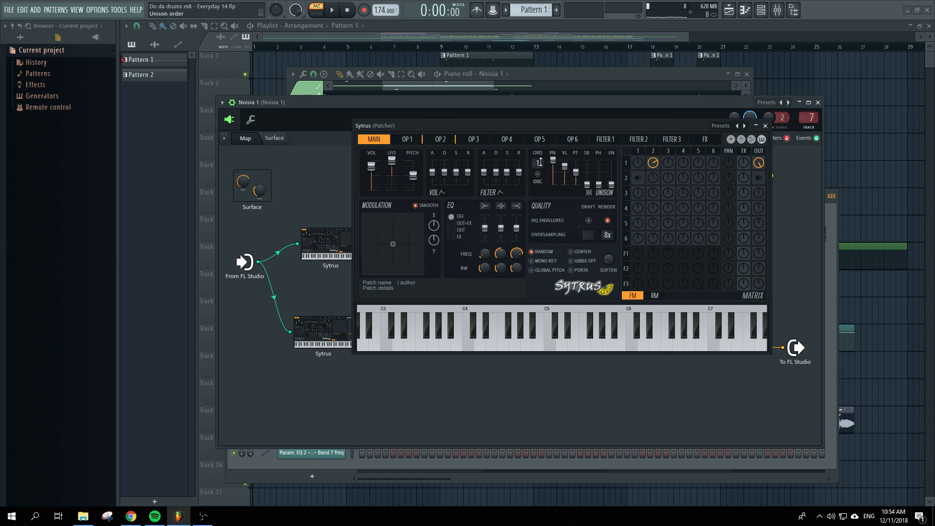
key(space)
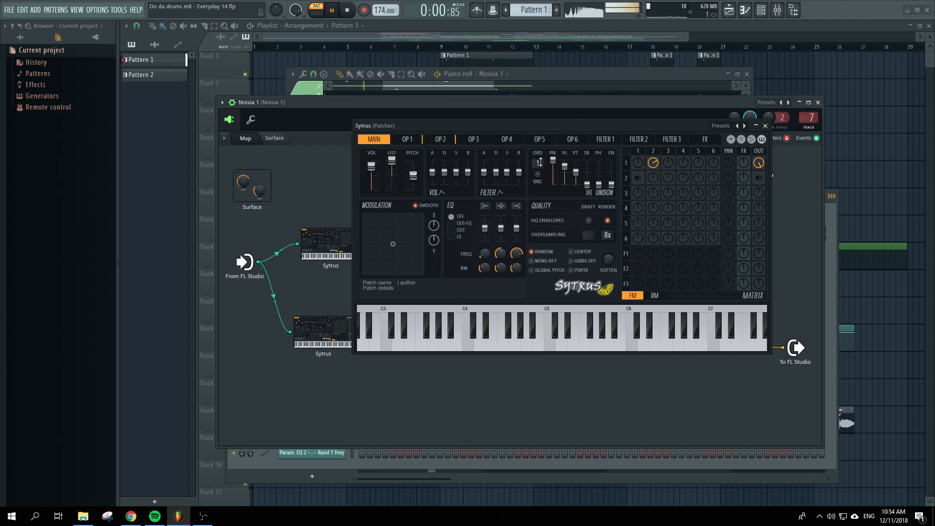
key(space)
drag(539, 162, 540, 158)
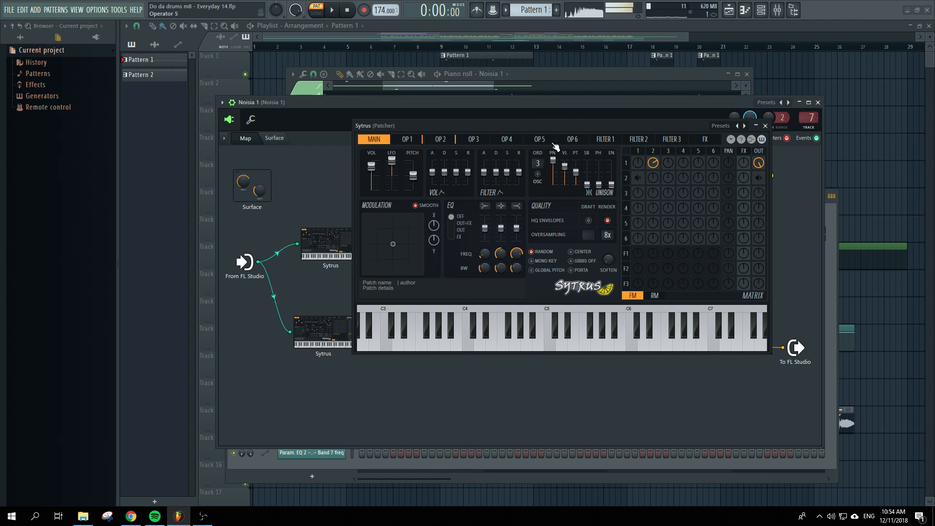
click(608, 220)
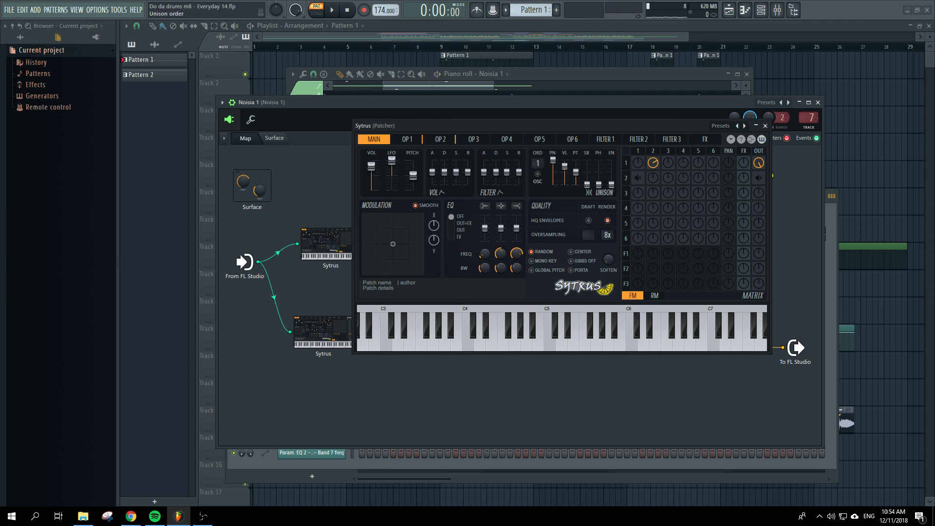
key(space)
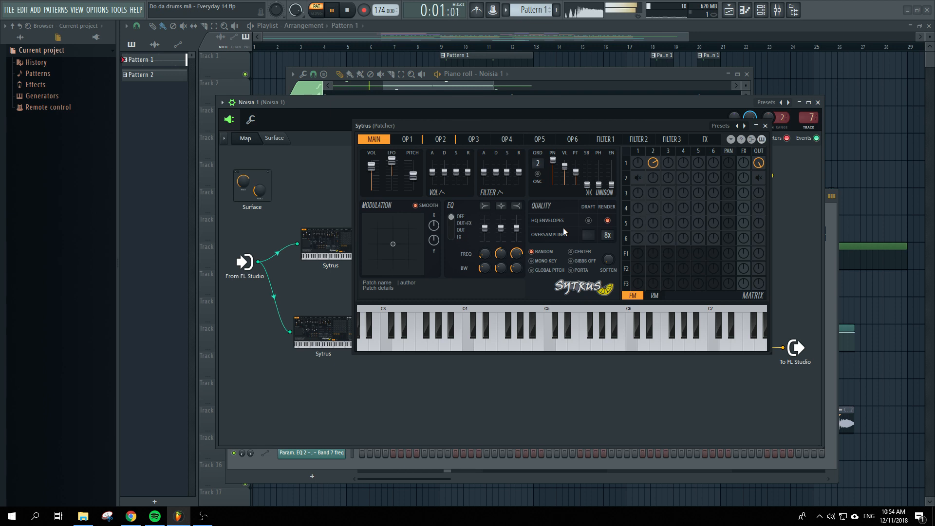
key(space)
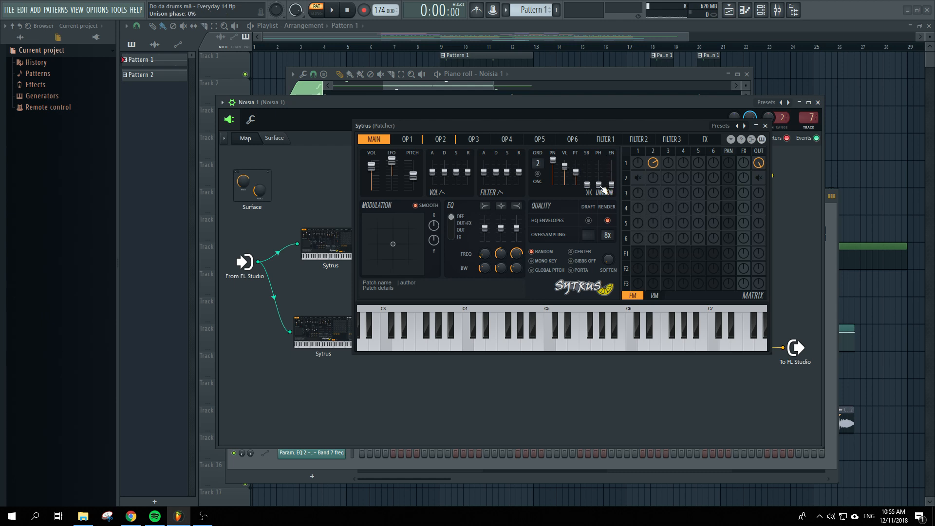
Try out the unison phase in the first Sytrus while Pattern 1 plays.
key(space)
mouse_move(603, 189)
mouse_down()
mouse_move(604, 163)
mouse_move(603, 190)
mouse_up()
key(space)
Close the first Sytrus and route its audio through SerumFX to the FL Studio output.
click(766, 126)
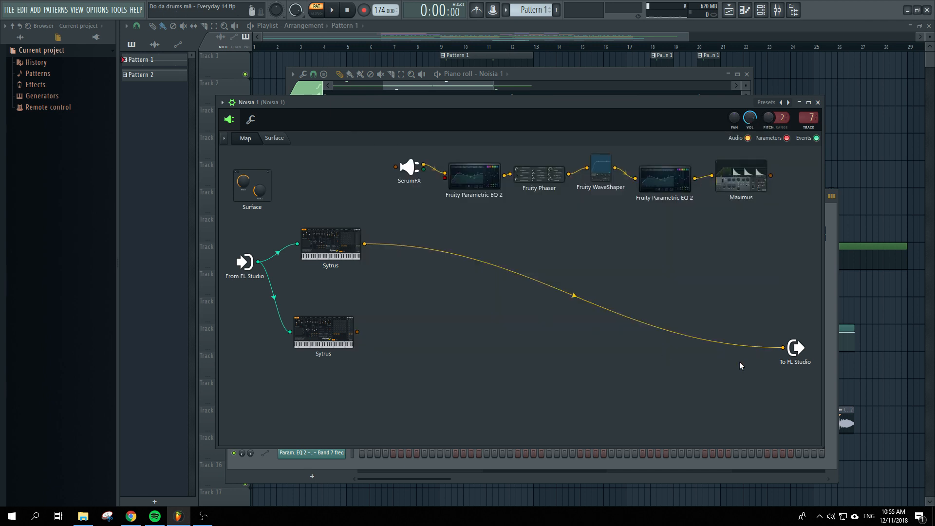
drag(783, 348, 431, 206)
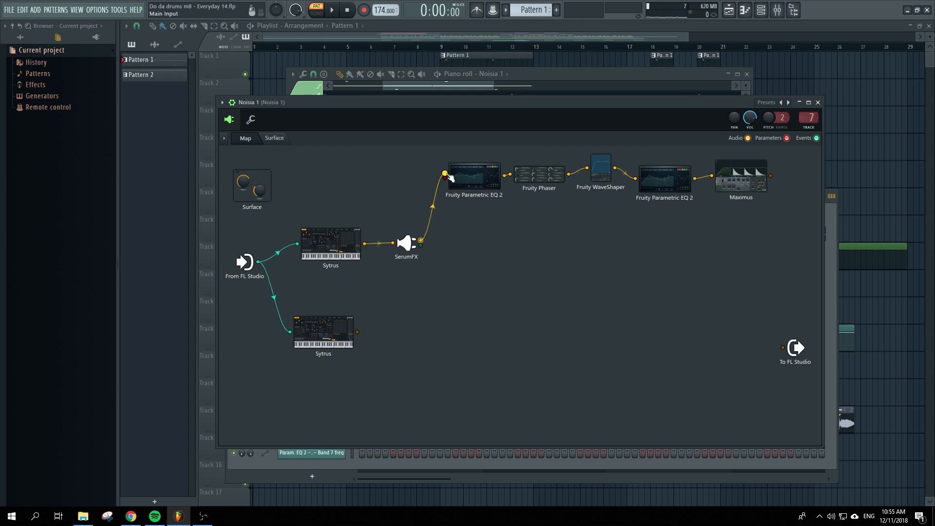
drag(445, 174, 782, 347)
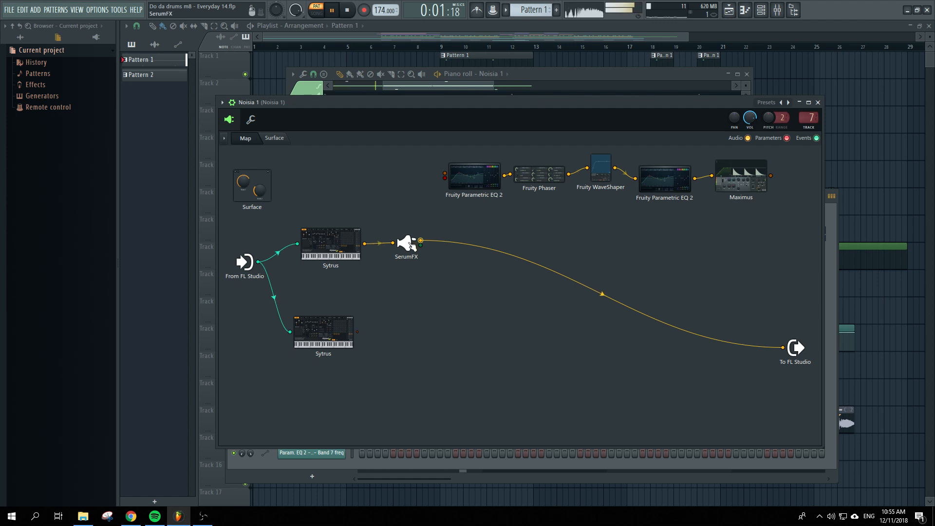
Open SerumFX and move its window aside so that both Sytrus modules stay visible in the Patcher map.
click(408, 243)
drag(452, 84, 599, 103)
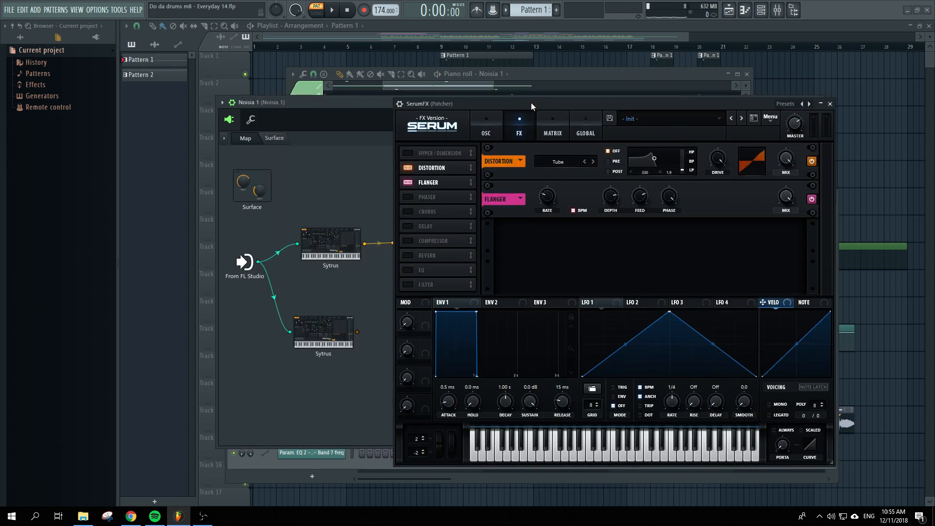
drag(531, 103, 585, 107)
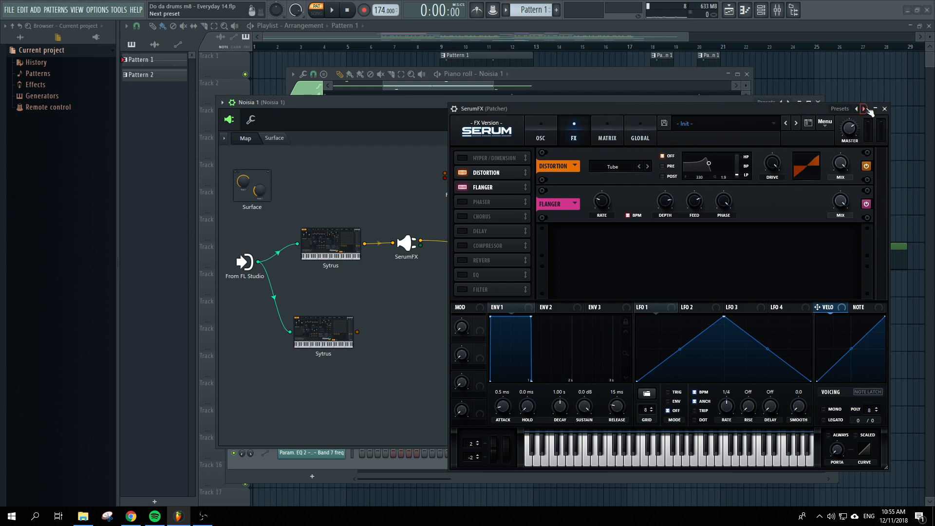
Disable the flanger in SerumFX, audition Pattern 1 with only the Tube distortion, and set its drive to 98%.
click(463, 187)
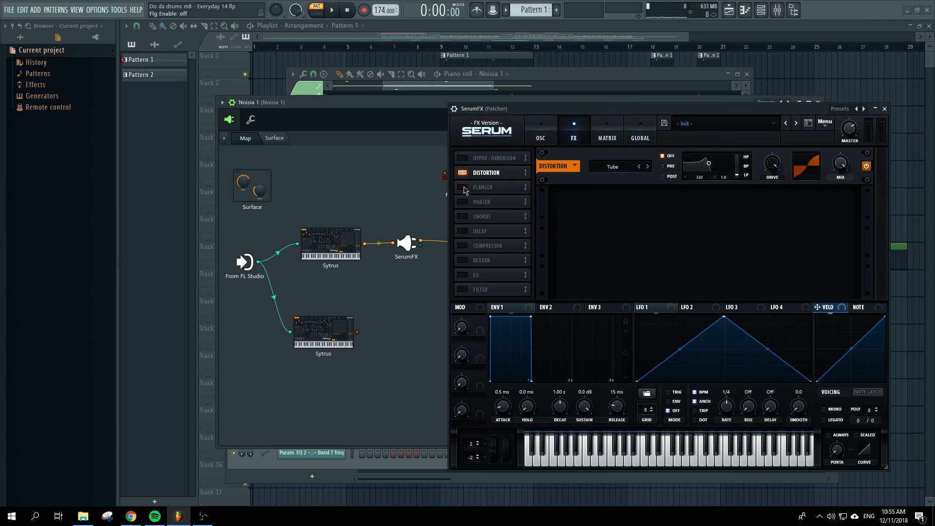
key(space)
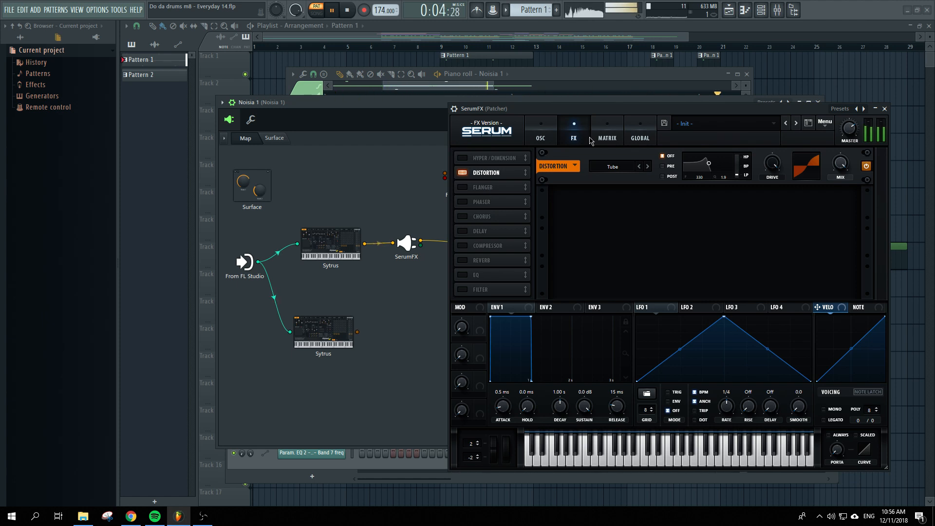
click(333, 10)
mouse_move(771, 179)
mouse_down()
mouse_move(778, 154)
mouse_move(775, 169)
mouse_up()
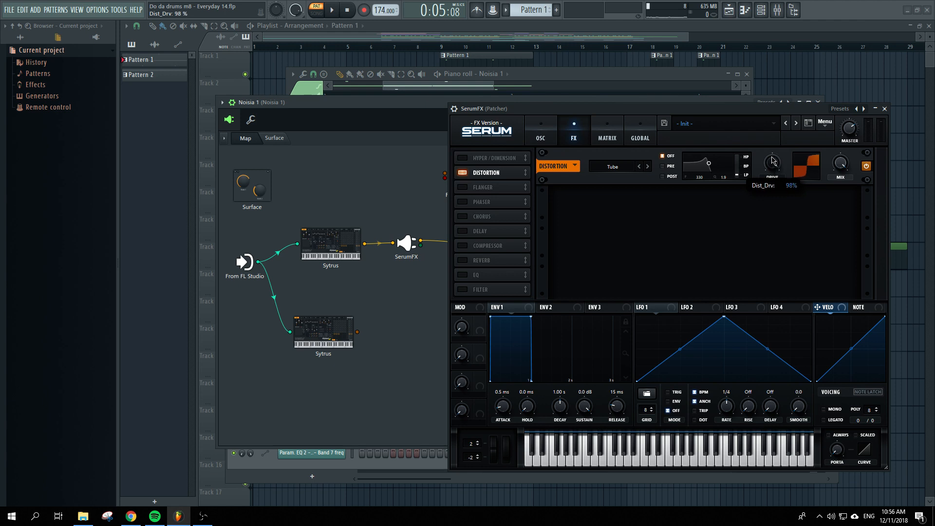
Re-enable the flanger in SerumFX, audition Pattern 1 with both effects, and close SerumFX.
click(475, 188)
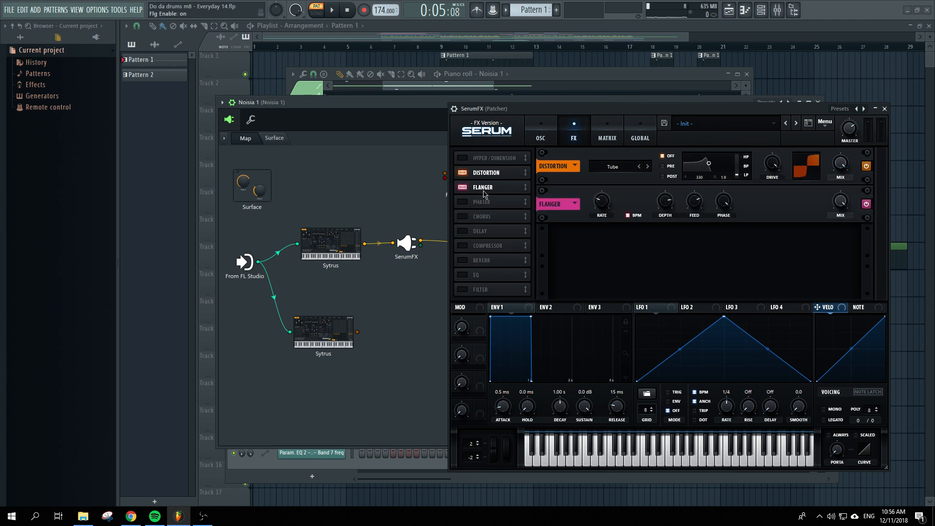
click(335, 11)
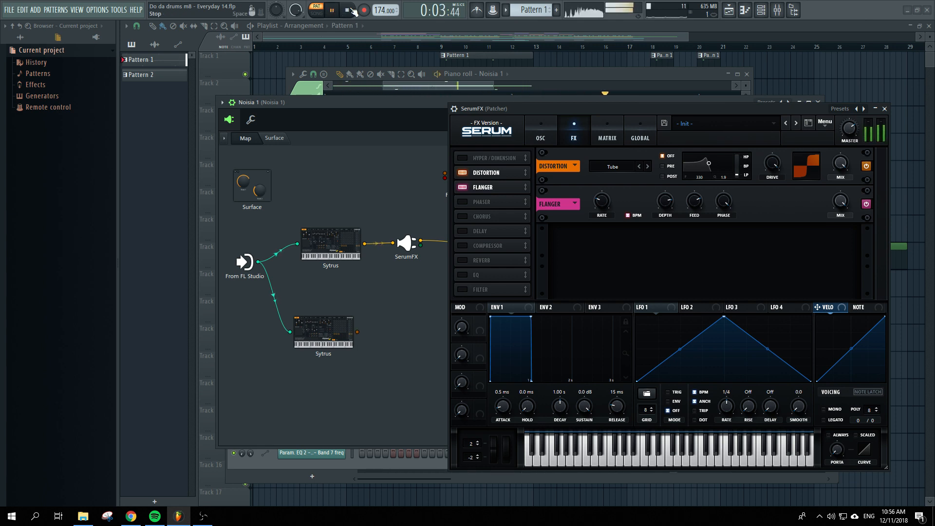
click(352, 10)
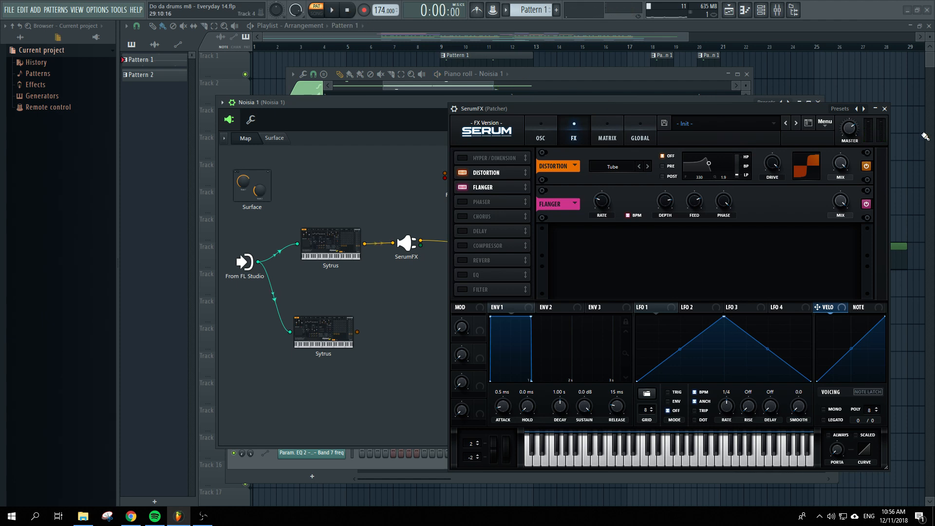
click(885, 109)
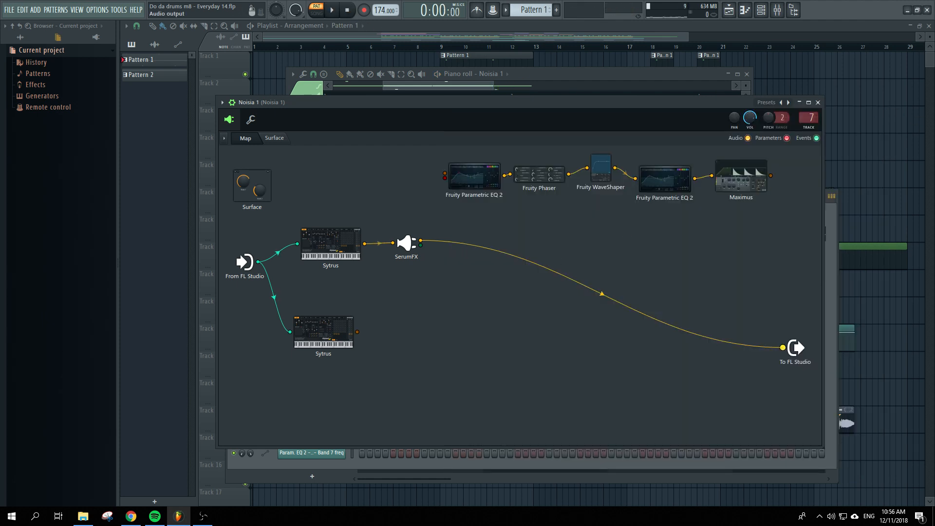
Route SerumFX through the first Fruity Parametric EQ 2 to the FL Studio output, disconnecting that EQ from the Fruity Phaser.
drag(783, 348, 444, 173)
drag(469, 176, 509, 208)
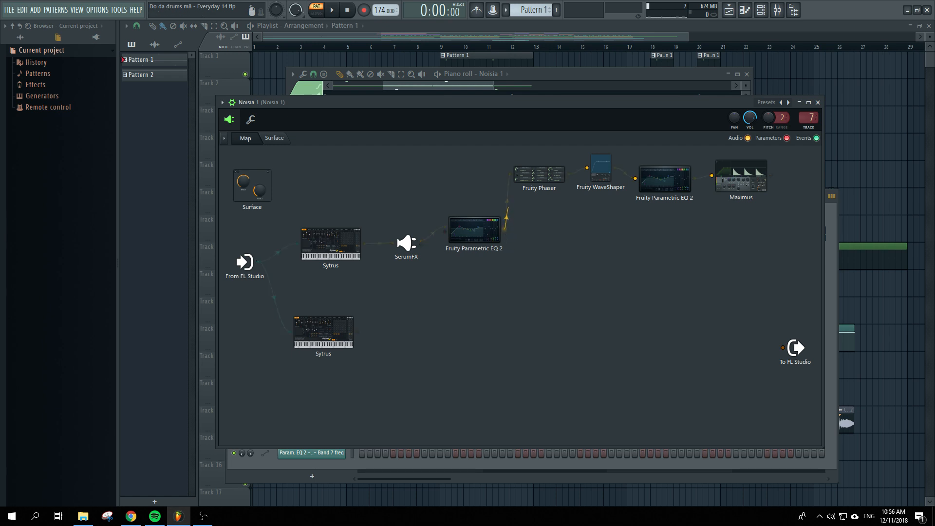
drag(527, 242, 510, 175)
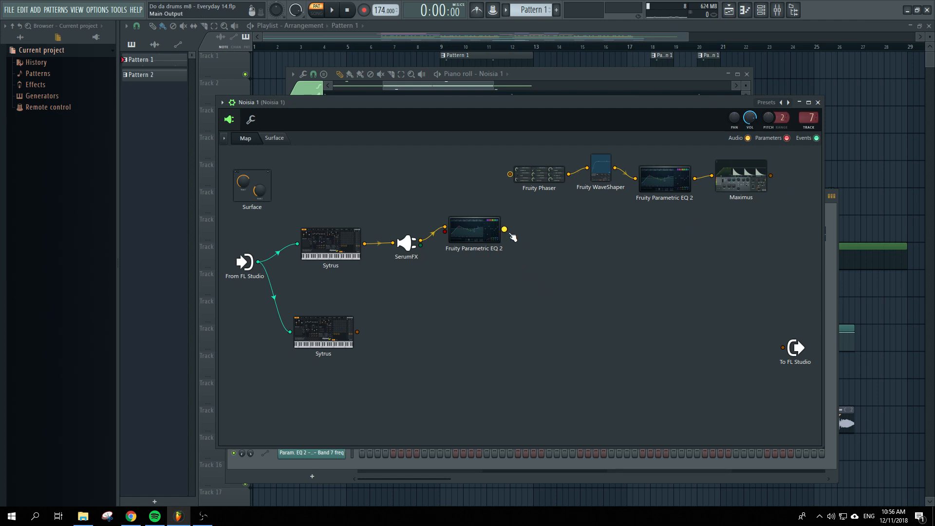
drag(506, 230, 783, 348)
Audition Pattern 1 through the first Fruity Parametric EQ 2 and examine its boosted band.
key(space)
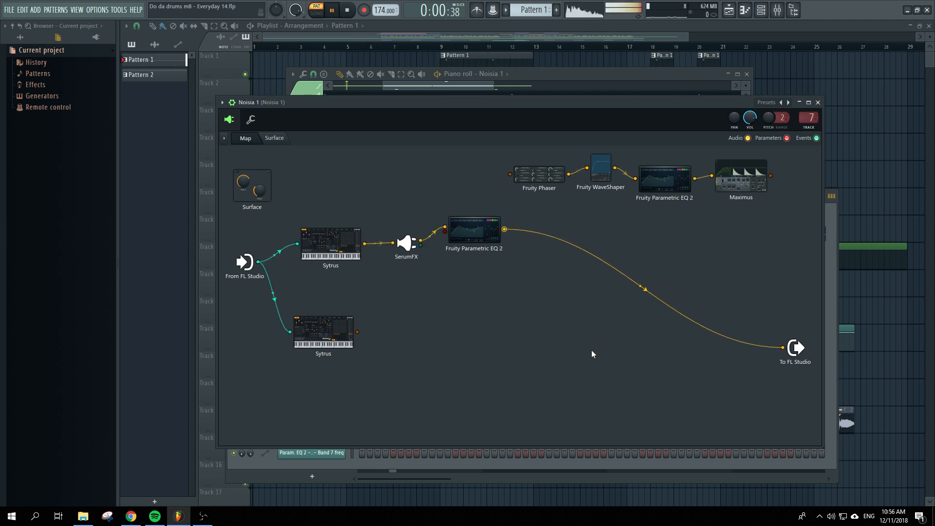
double_click(476, 234)
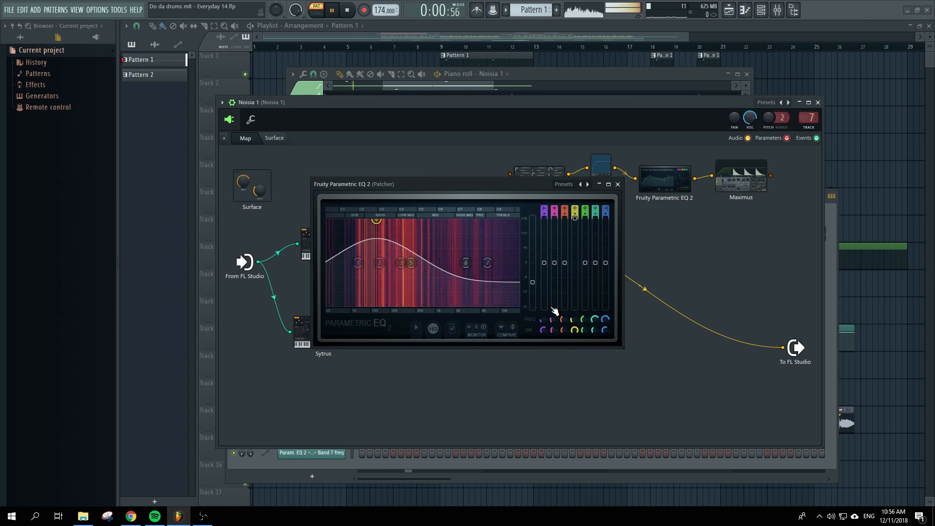
key(space)
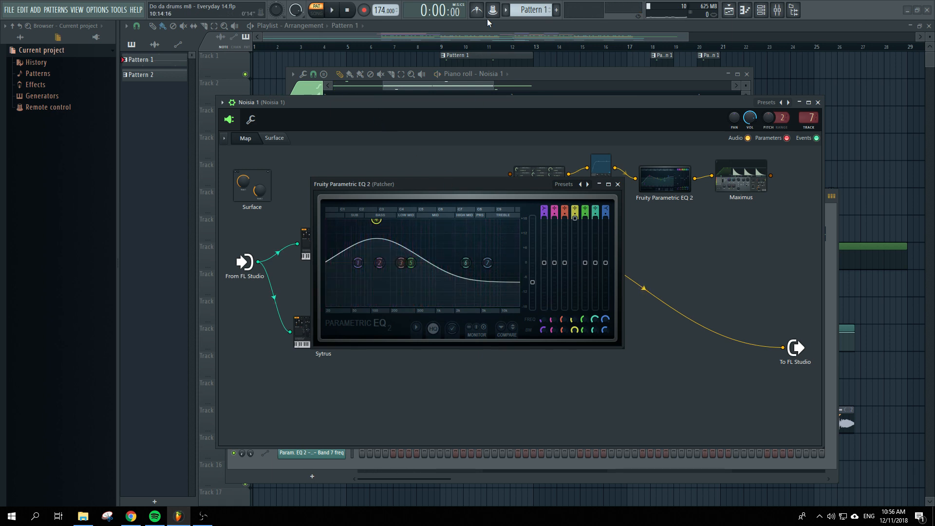
Bring the playlist forward and move the Fruity Parametric EQ 2 window clear of the clips around bar 9.
click(488, 26)
drag(476, 191, 747, 221)
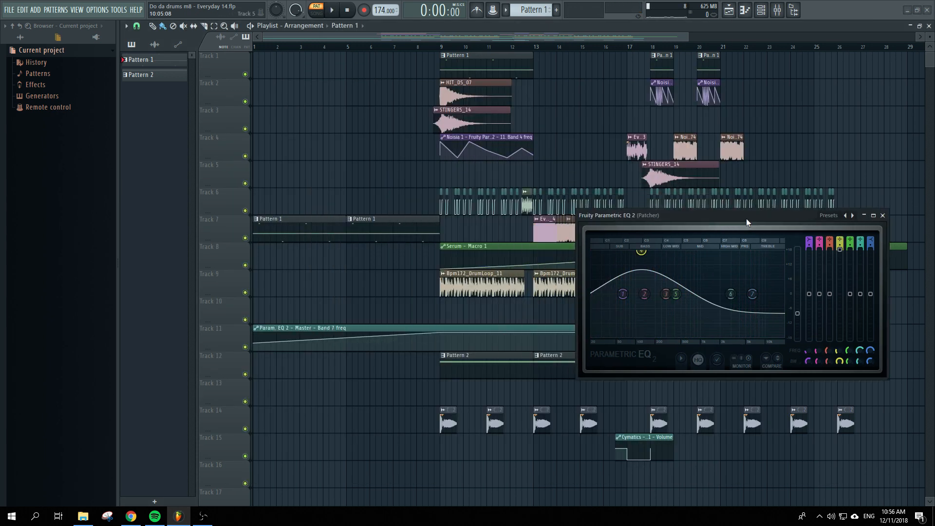
click(762, 10)
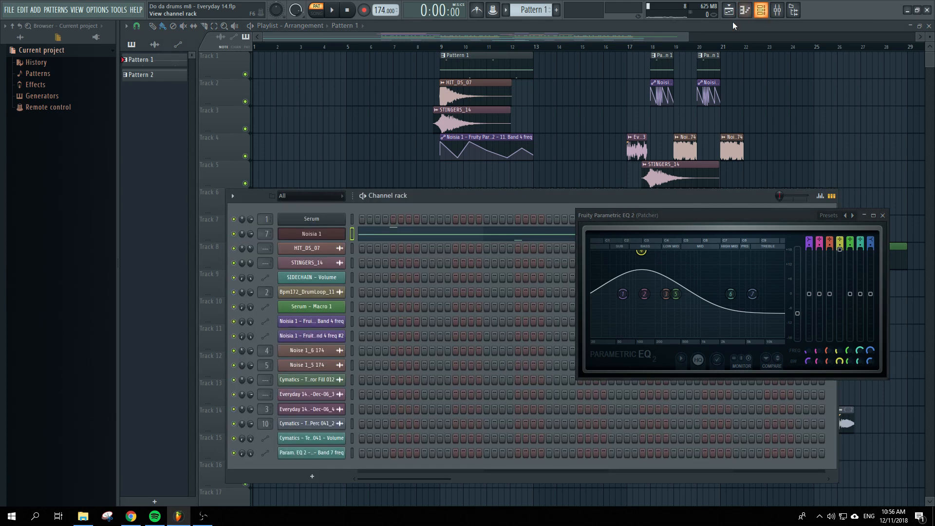
Place the song position at bar 9 and leave only Track 1 and Track 4 unmuted in the playlist.
click(440, 47)
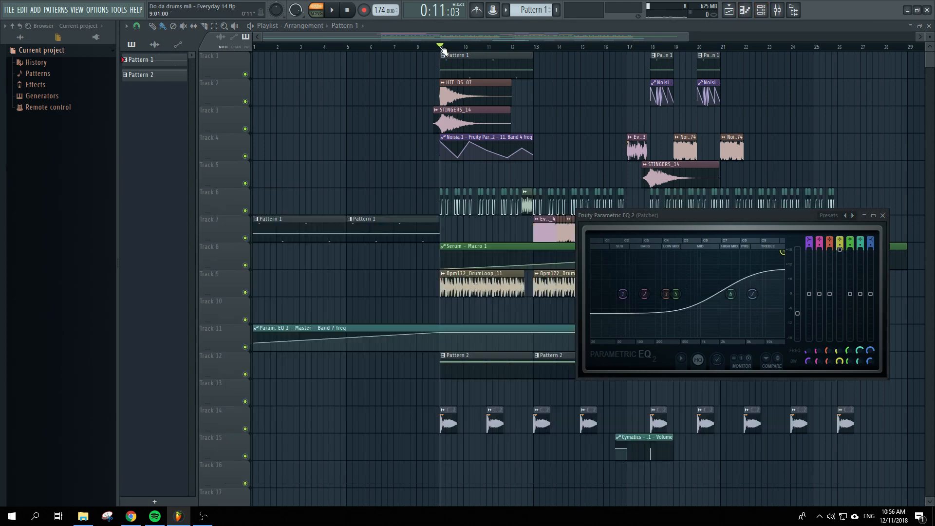
right_click(245, 157)
click(245, 75)
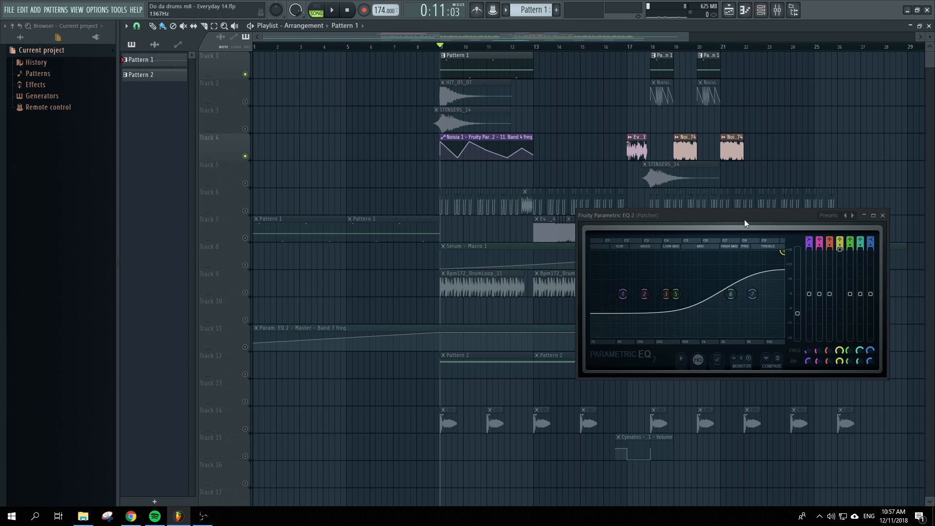
Reposition the EQ window and play the song from bar 9 to watch the automated band 4 frequency sweep.
drag(744, 214, 676, 207)
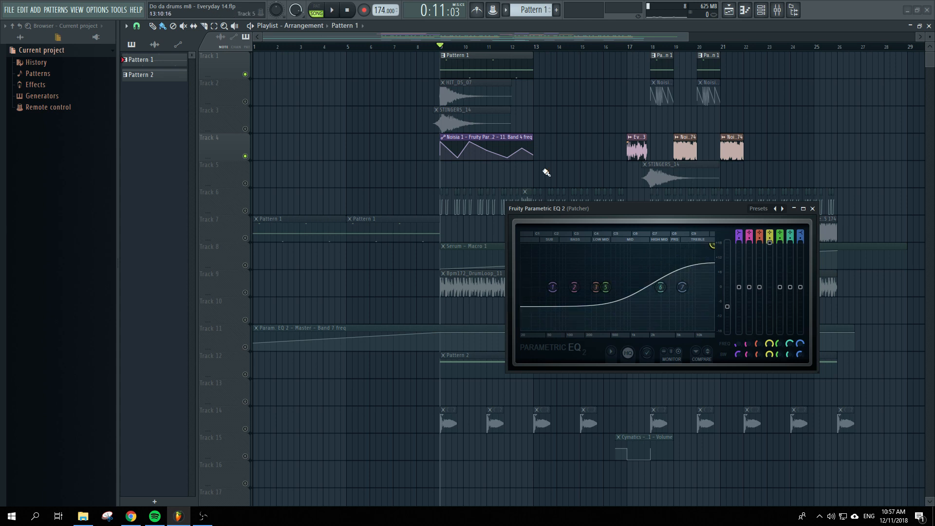
key(space)
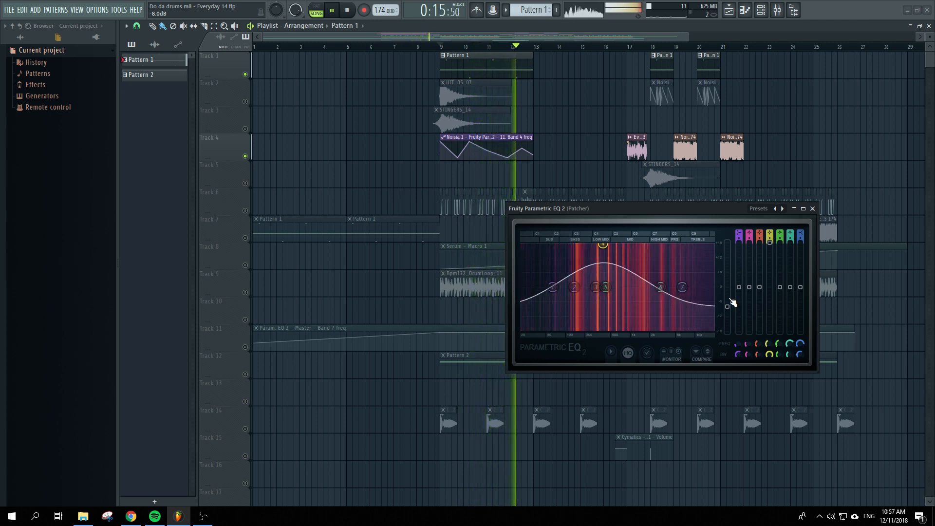
key(space)
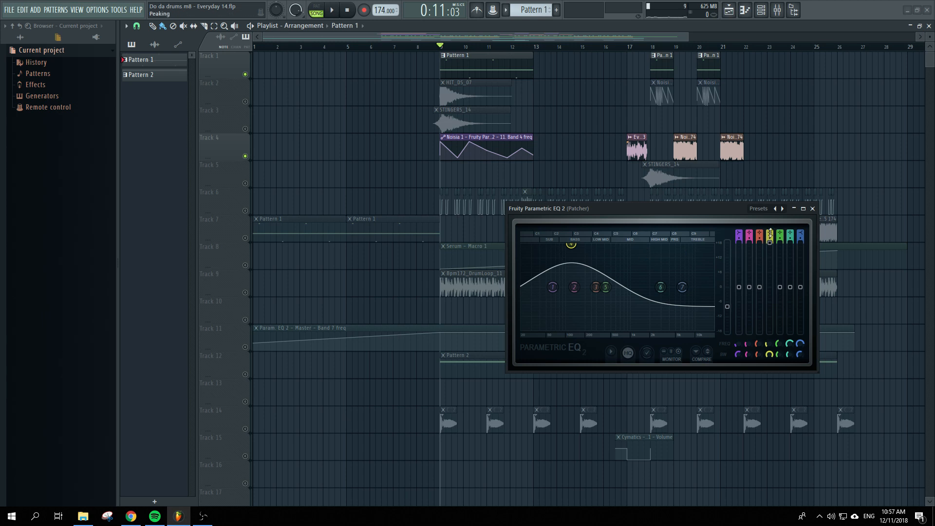
Try band 4 of the Fruity Parametric EQ 2 as a band pass and play the song from bar 9.
scroll(771, 232, down, 4)
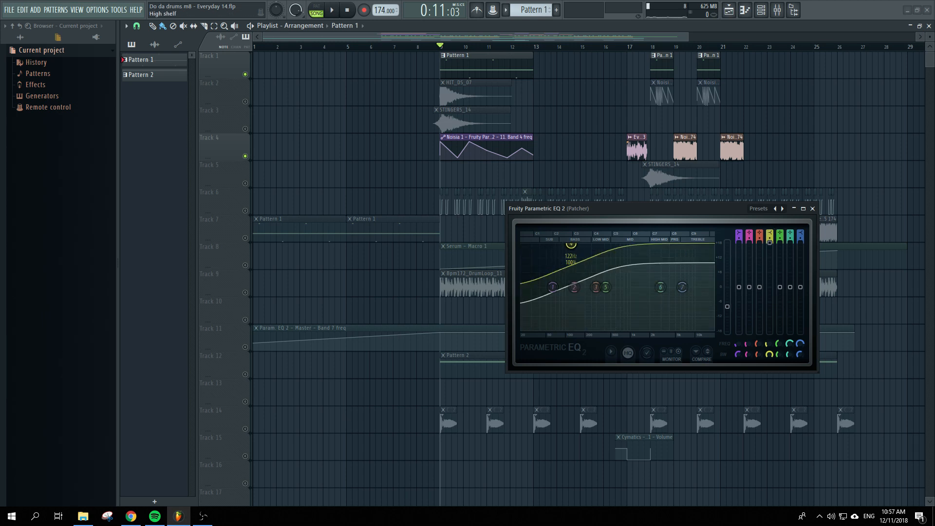
scroll(770, 233, down, 4)
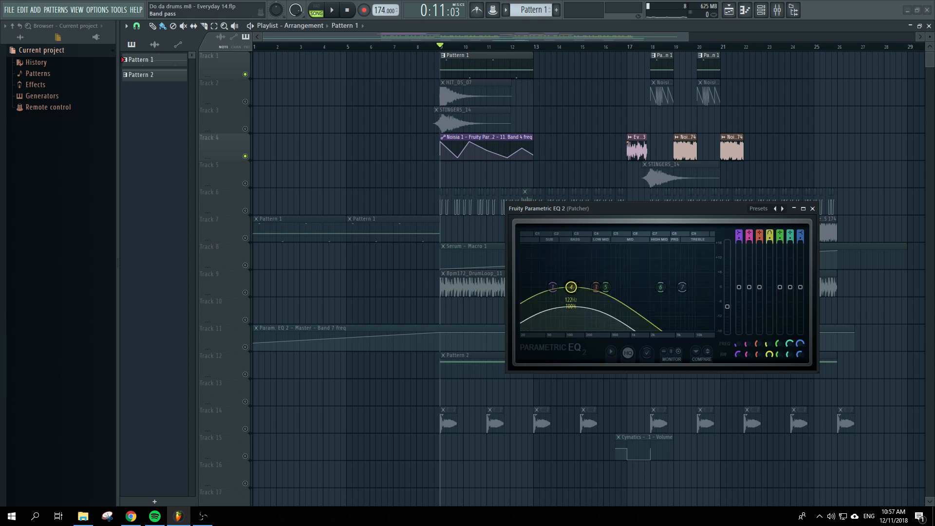
key(space)
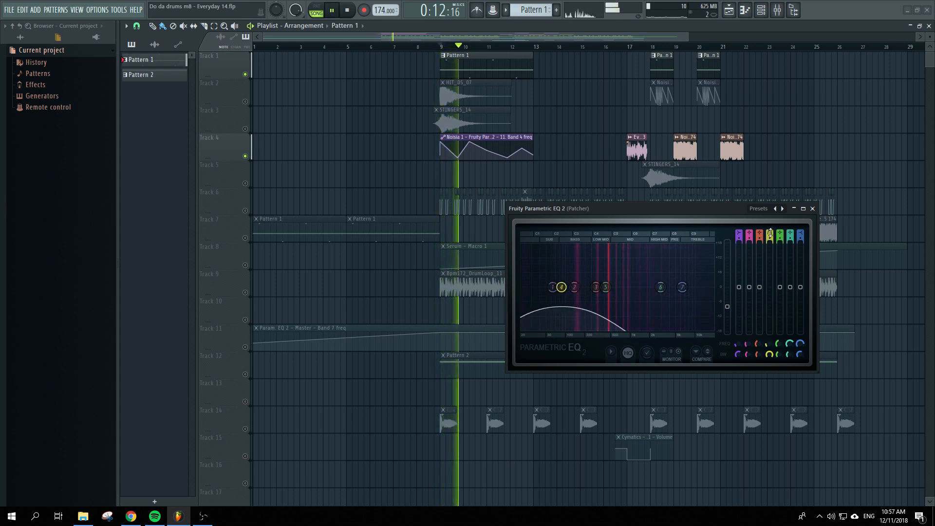
key(space)
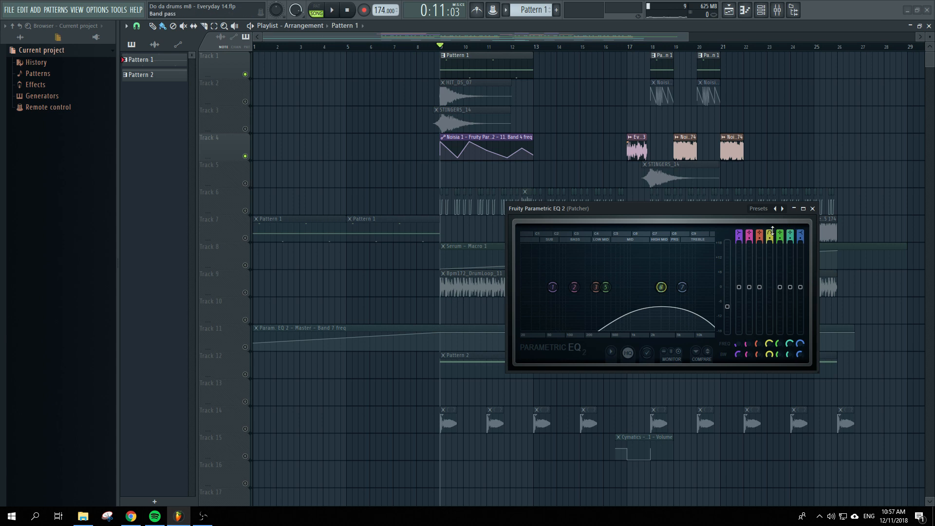
Return EQ band 4 to the peaking type, audition the frequency sweep from bar 9 and close the EQ.
drag(771, 232, 771, 209)
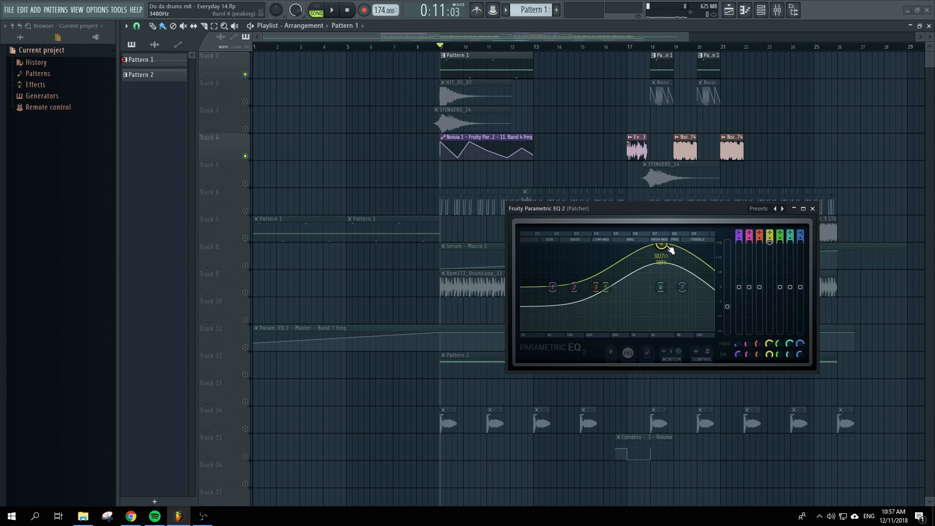
key(space)
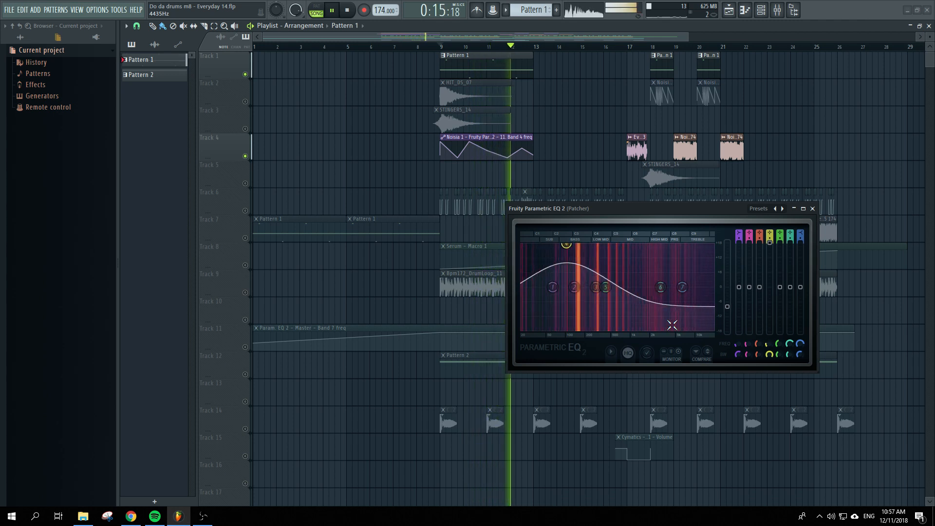
key(space)
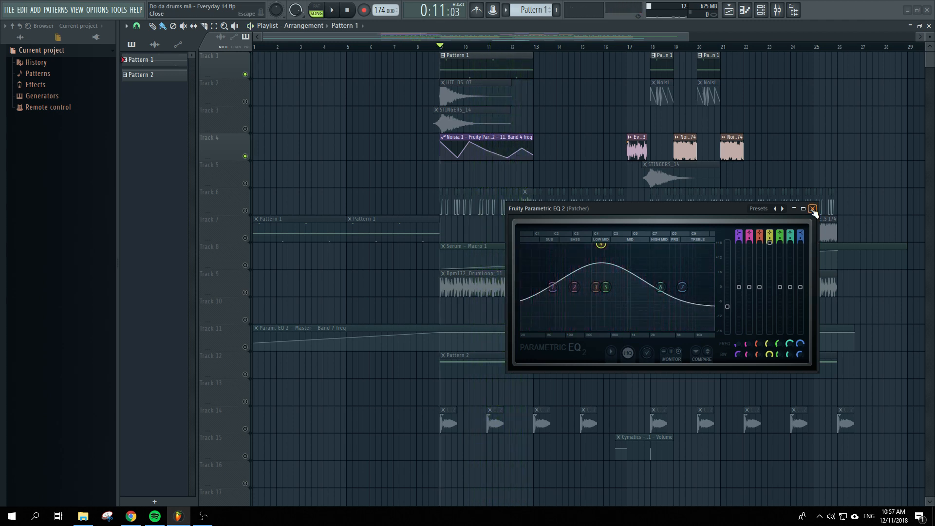
click(813, 209)
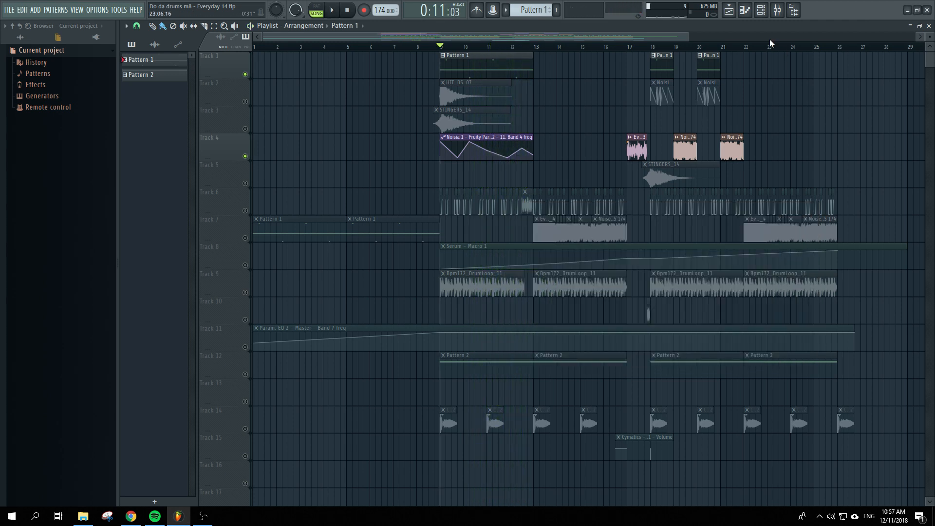
Reopen the Noisia 1 Patcher map from the channel rack and check the Fruity Parametric EQ 2 after SerumFX.
click(765, 15)
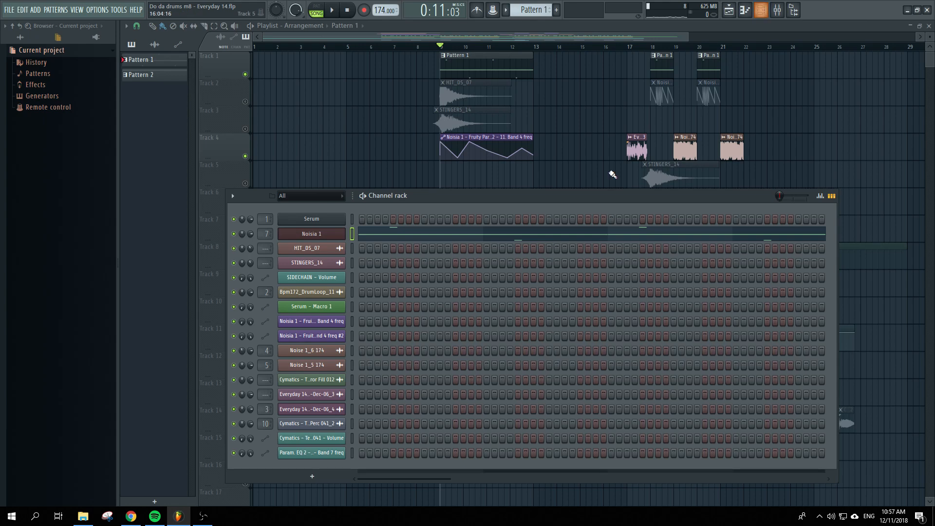
click(324, 235)
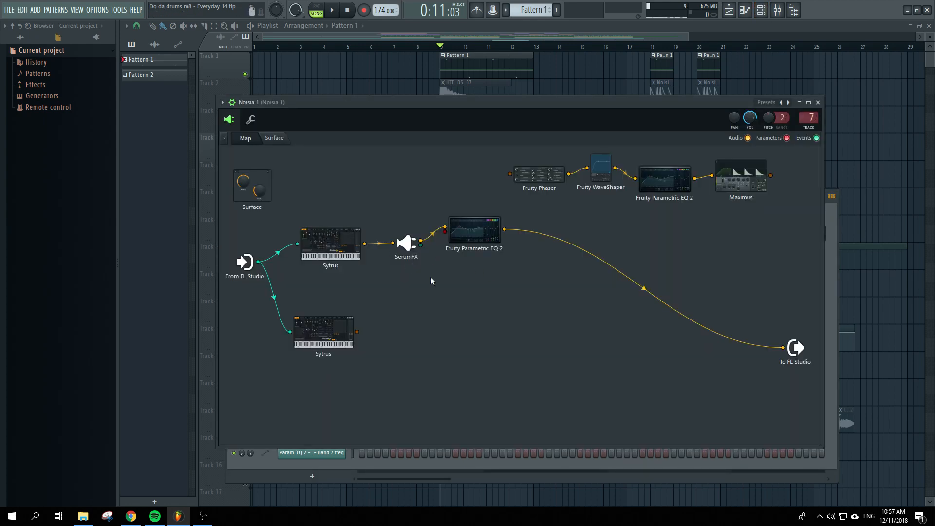
click(462, 234)
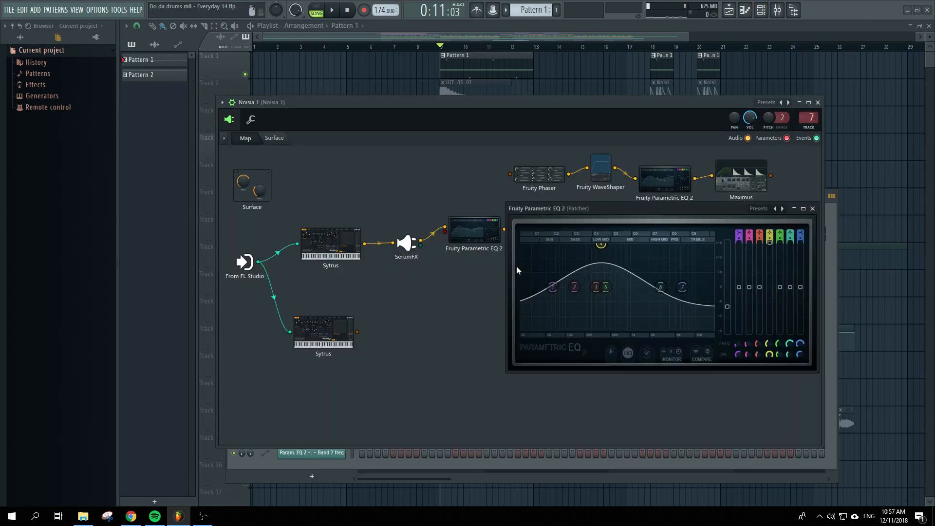
click(814, 208)
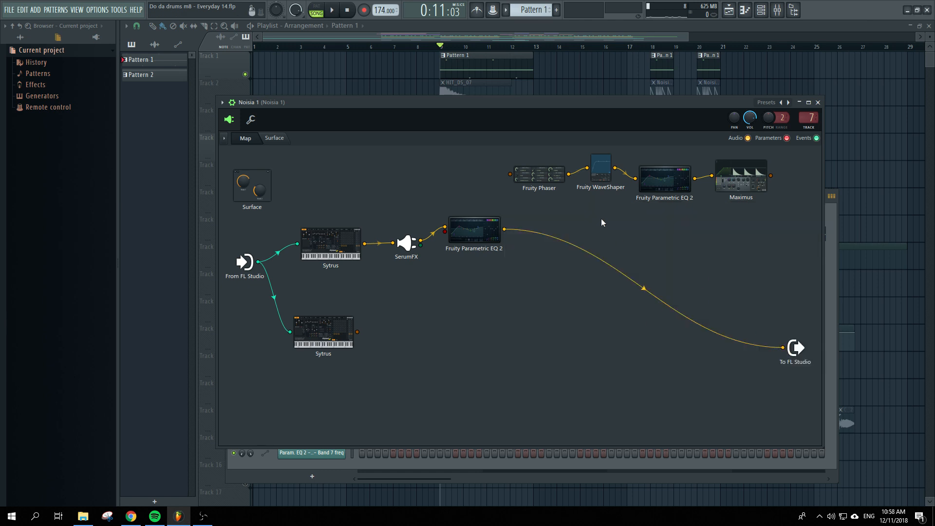
Place the Fruity Phaser after the first Fruity Parametric EQ 2 and route its output straight to To FL Studio.
drag(541, 175, 552, 217)
drag(783, 348, 522, 221)
drag(587, 168, 782, 347)
Audition the bass through the Fruity Phaser and open its settings in a window clear of the effect chain.
key(space)
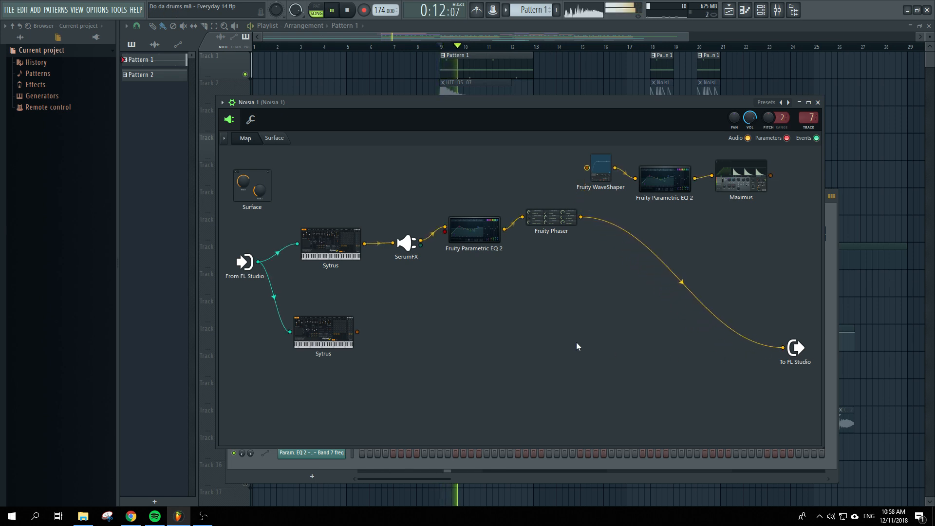
click(552, 223)
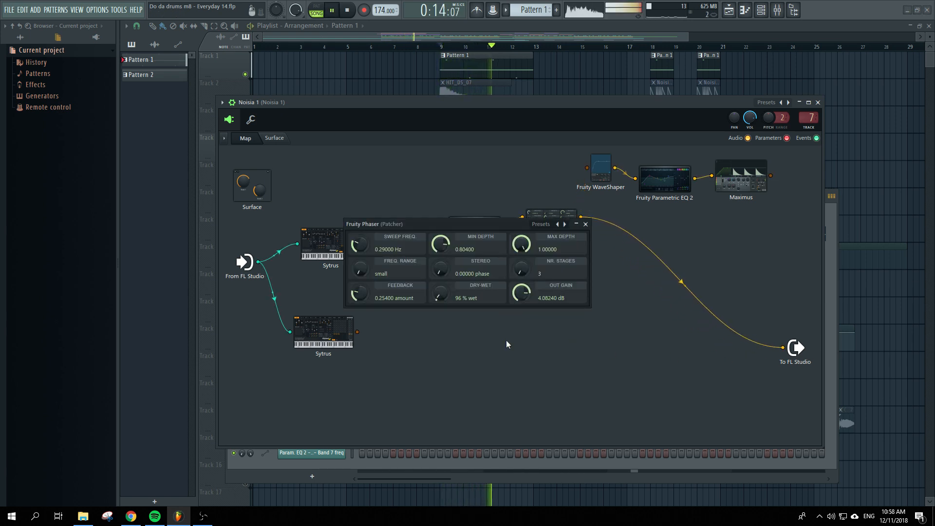
key(space)
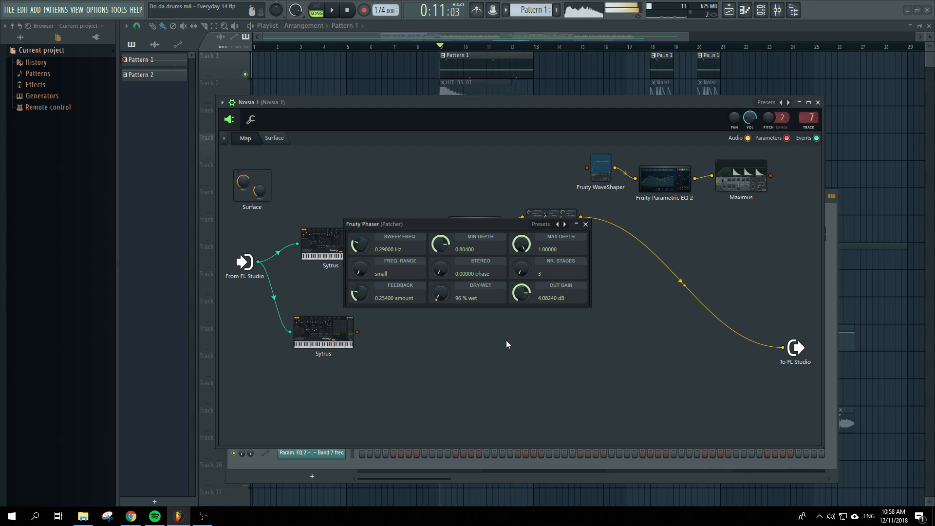
drag(449, 222, 497, 273)
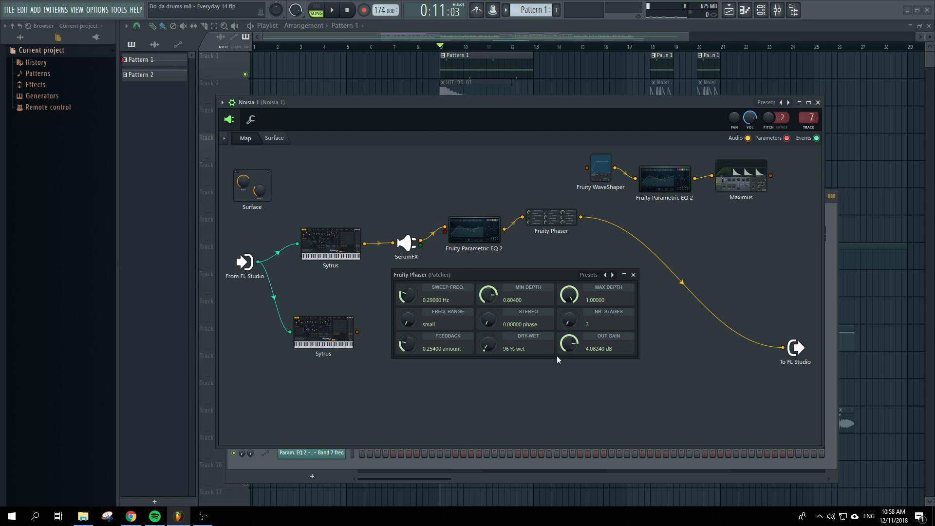
drag(500, 275, 557, 290)
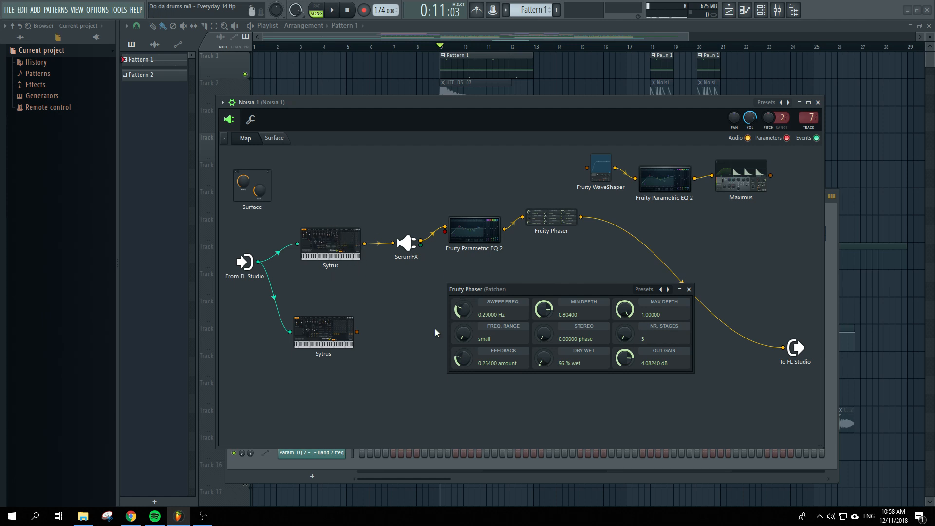
Replay the phased bass from bar 9 while examining the phaser's stages, gain and depth settings, and close the phaser.
key(space)
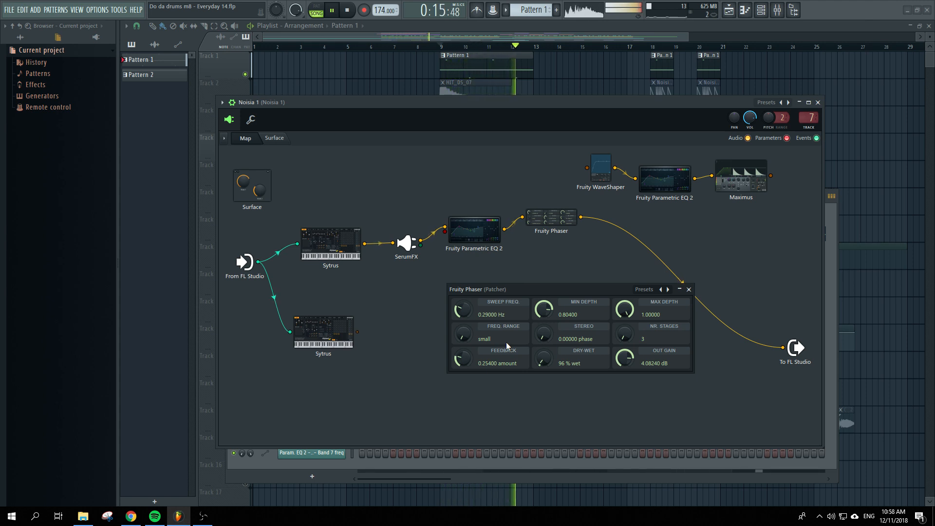
key(space)
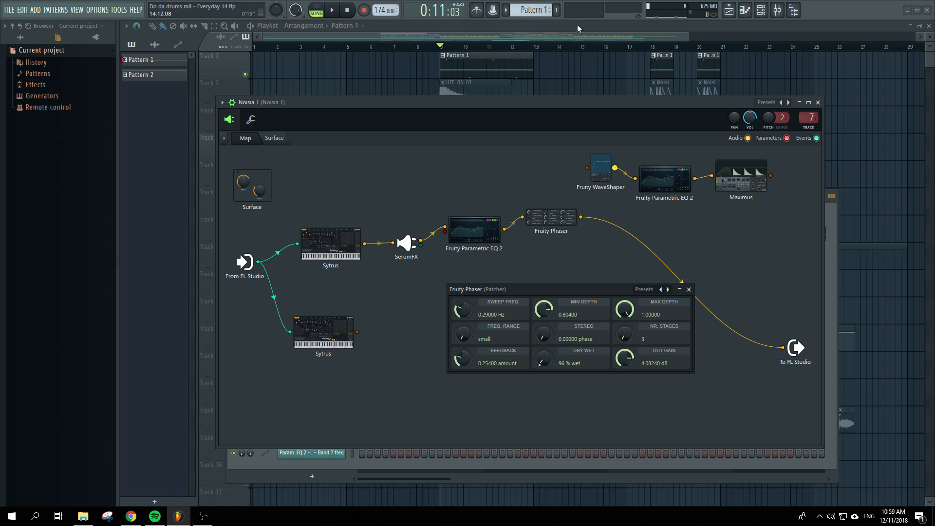
key(space)
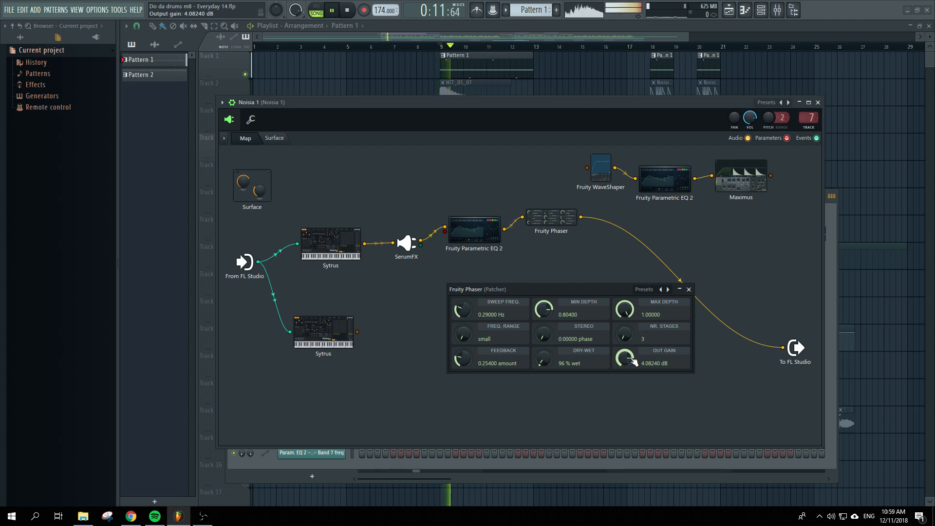
mouse_move(625, 336)
mouse_down()
mouse_move(625, 297)
mouse_move(624, 336)
mouse_up()
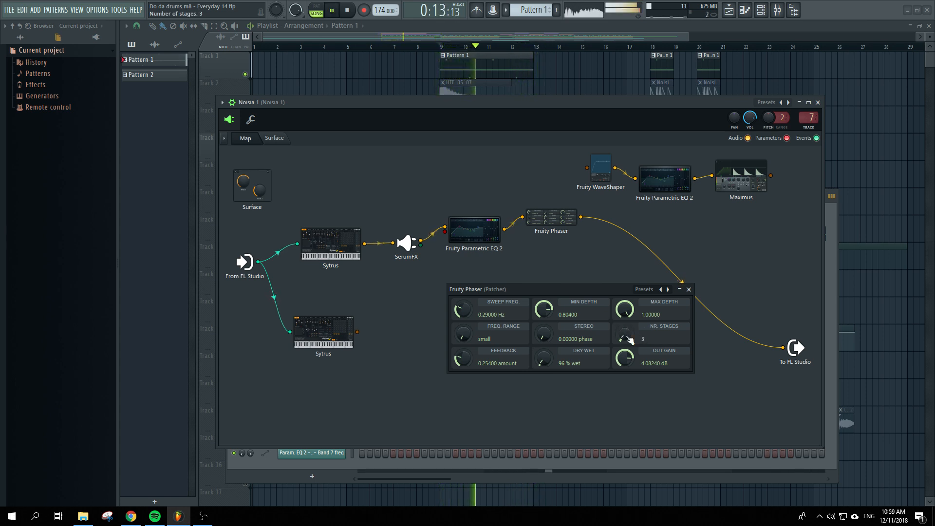
key(space)
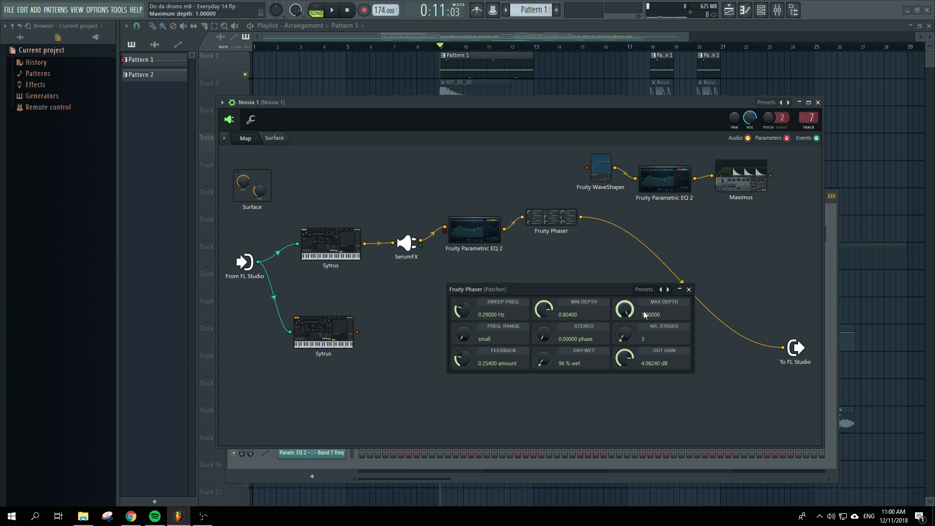
click(689, 290)
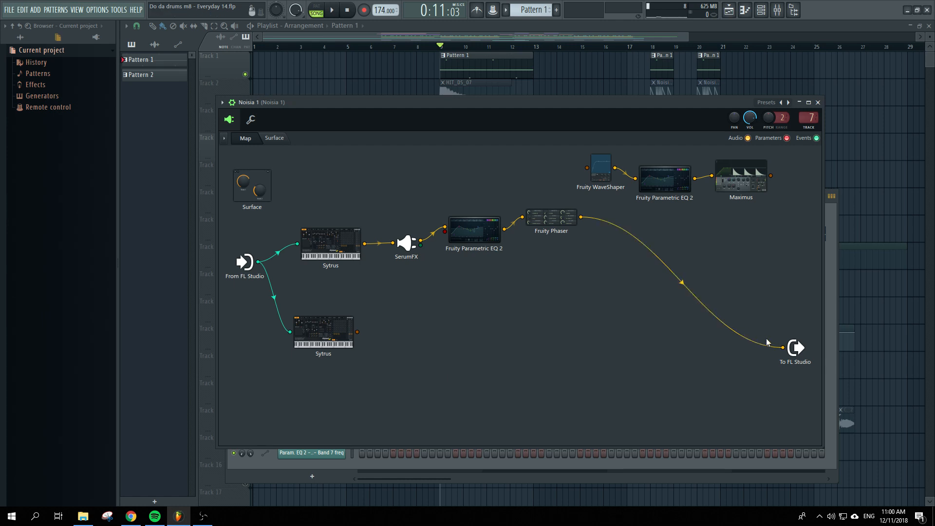
Insert the Fruity WaveShaper between the Fruity Phaser and To FL Studio, disconnecting it from the second EQ.
drag(601, 168, 621, 234)
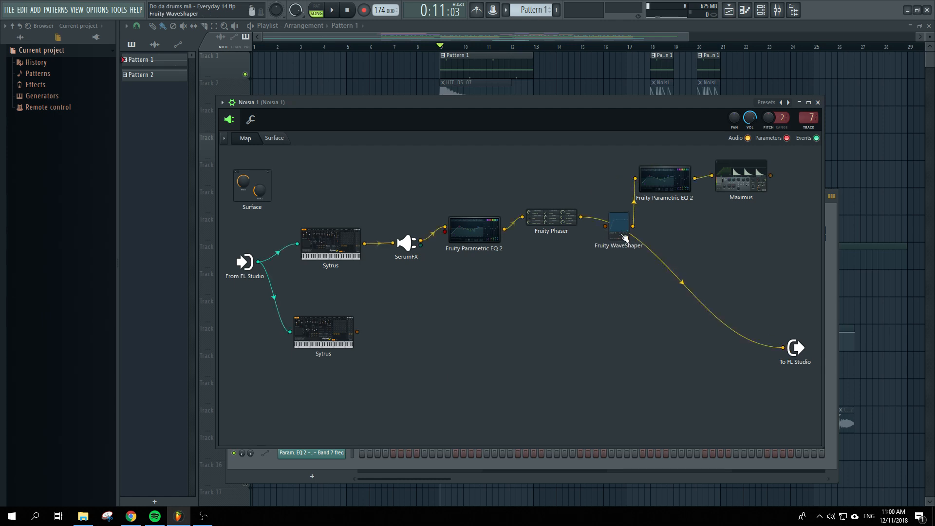
drag(782, 348, 605, 226)
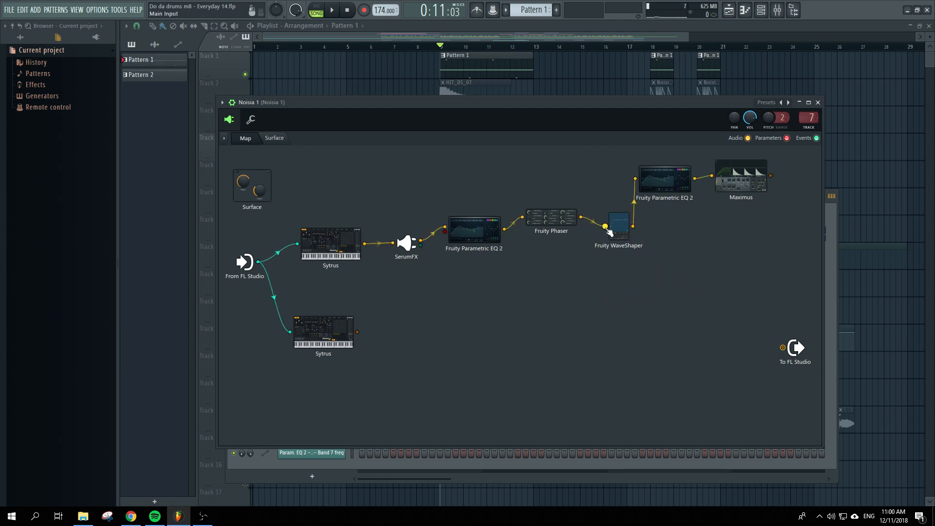
drag(635, 178, 783, 348)
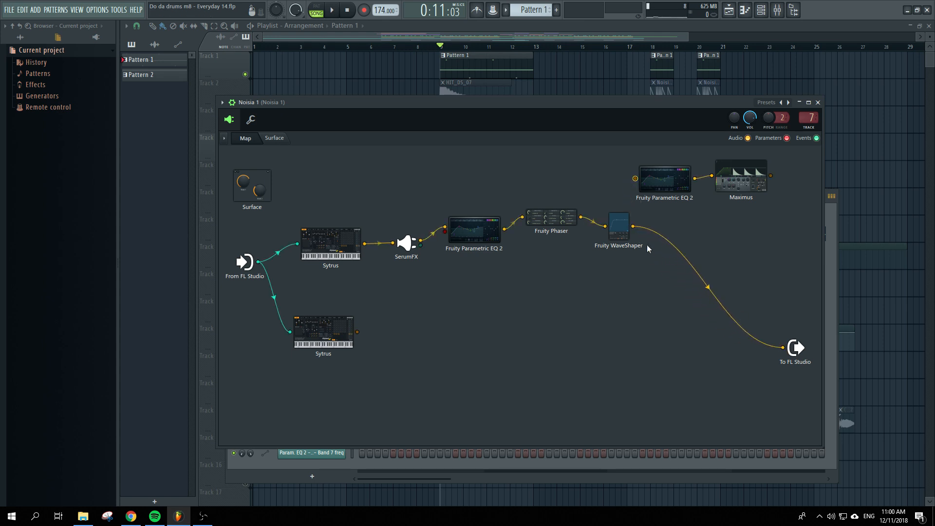
Examine the Fruity WaveShaper's distortion curve, audition the bass through it and close its window.
click(627, 227)
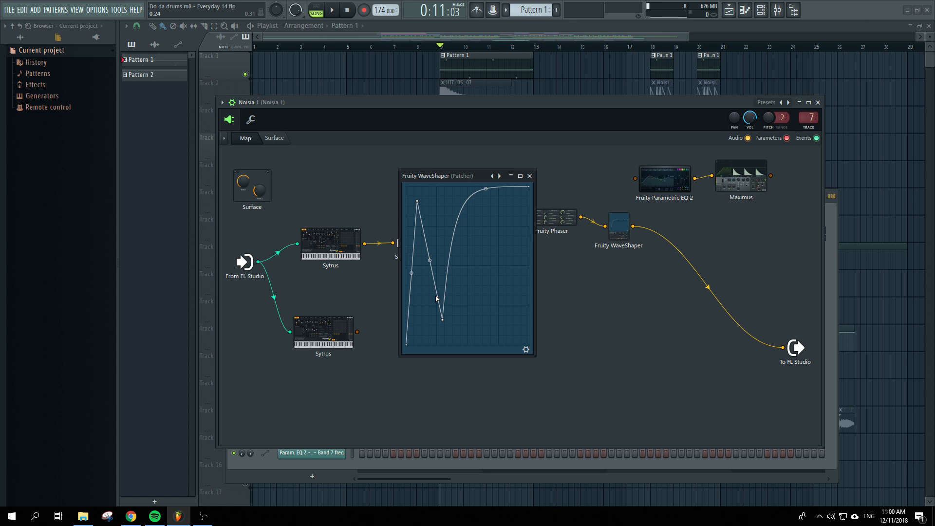
key(space)
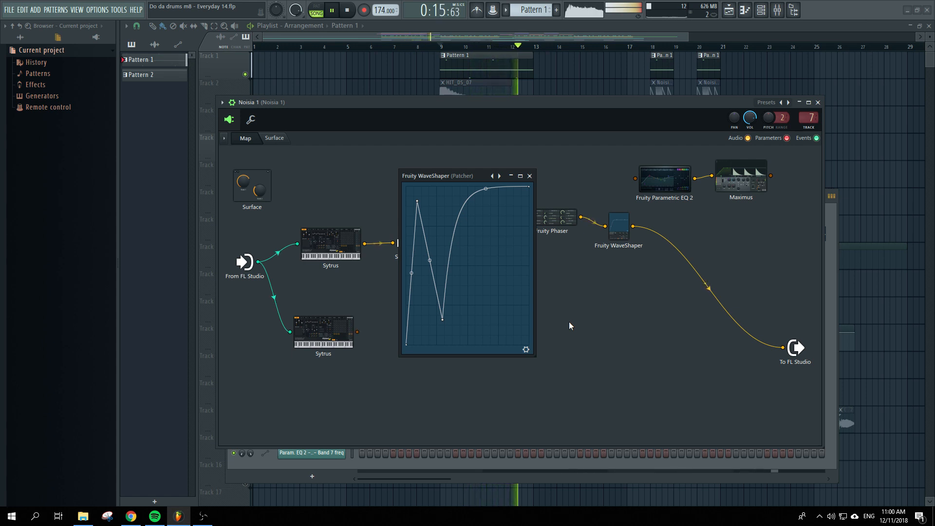
key(space)
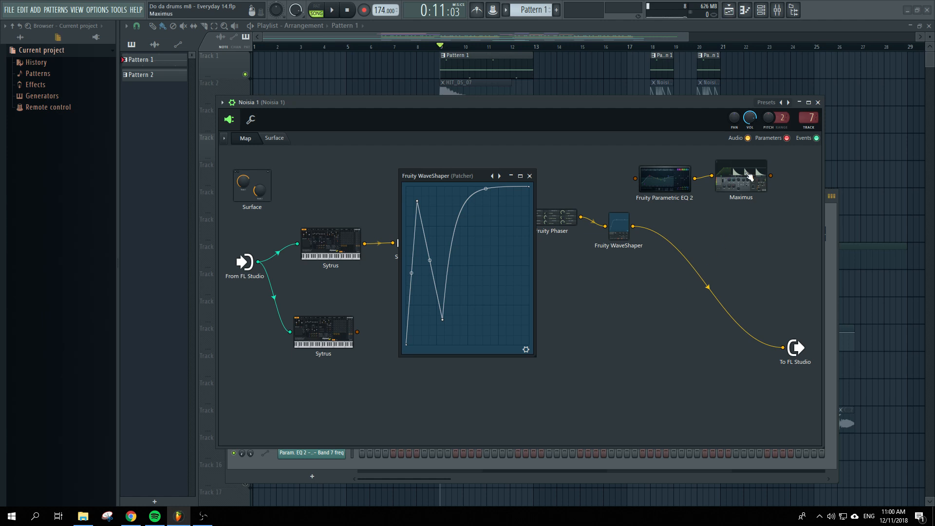
click(529, 175)
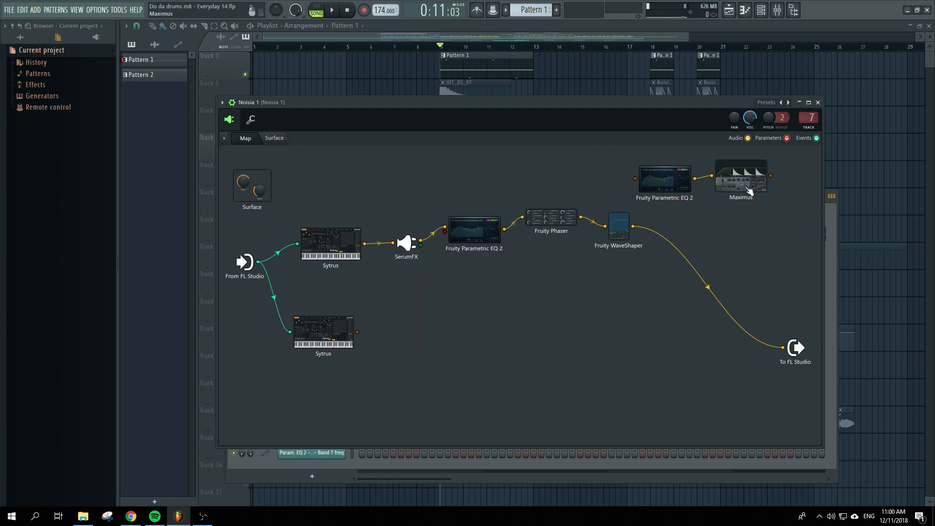
Move Maximus near the output and wire it between the Fruity WaveShaper and To FL Studio, bypassing the second EQ.
drag(747, 187, 731, 201)
drag(758, 268, 768, 296)
drag(783, 348, 738, 293)
drag(797, 293, 782, 348)
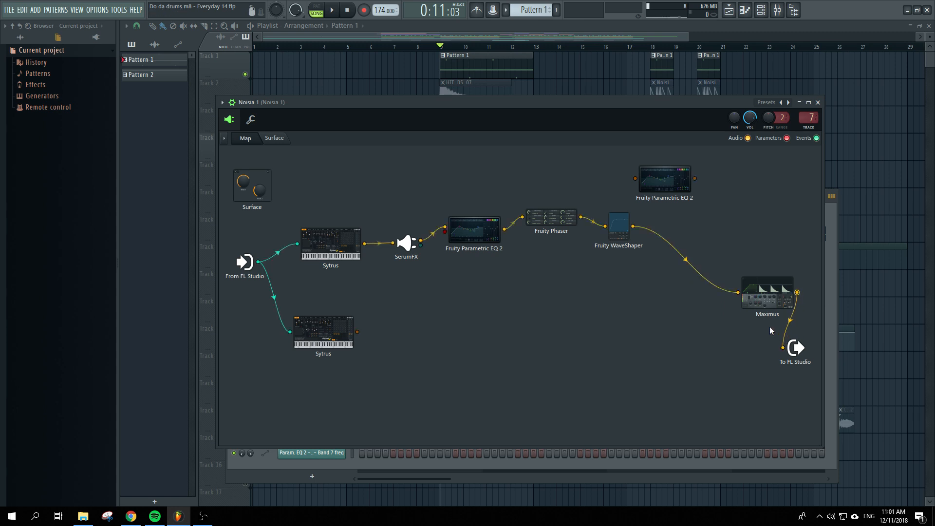
Examine Maximus while playing the bass through it from bar 9, and close its window.
double_click(774, 297)
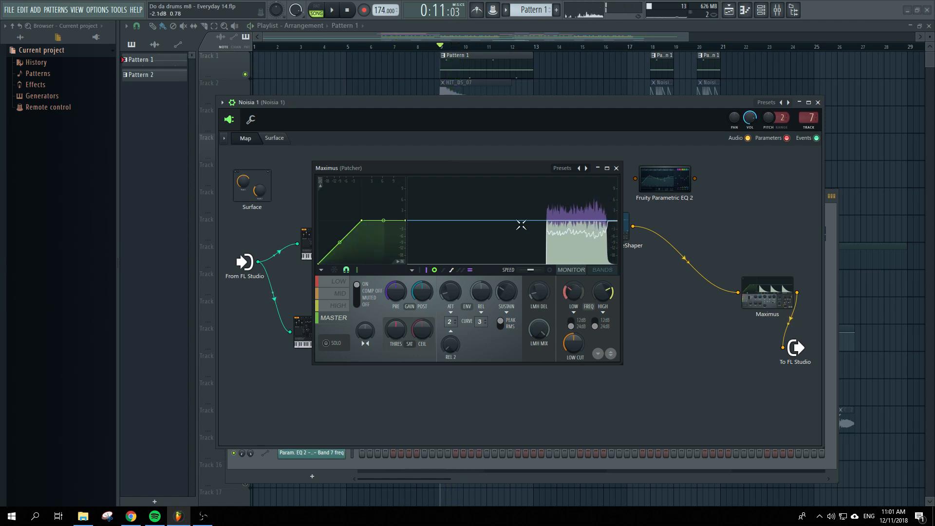
key(space)
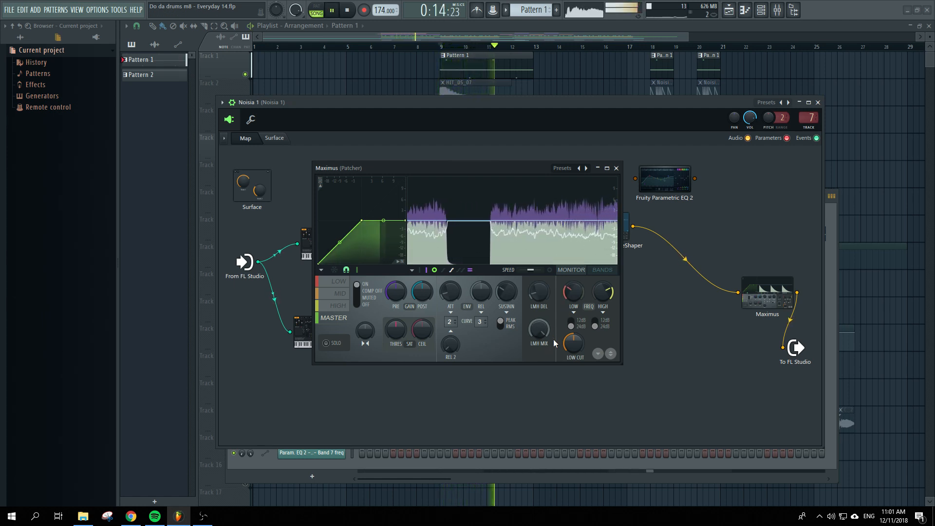
key(space)
click(617, 168)
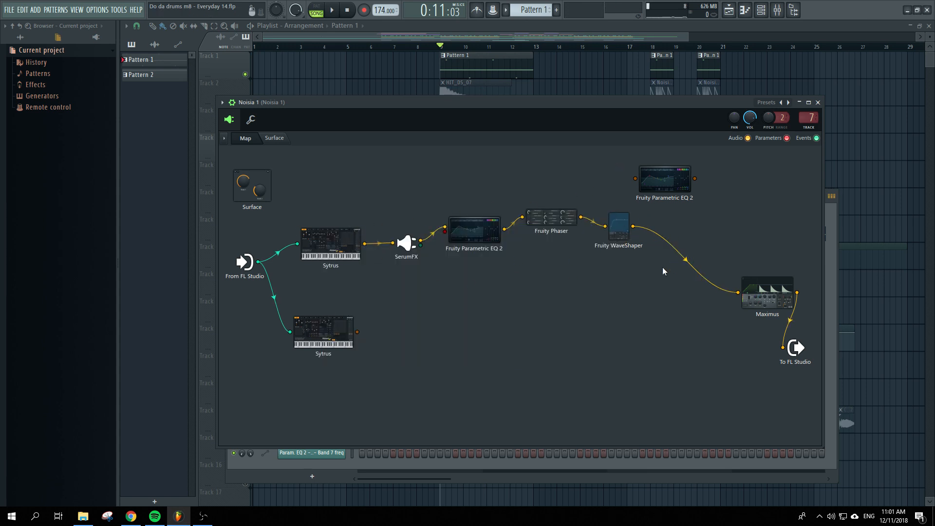
Move the second Fruity Parametric EQ 2 and wire it between the Fruity WaveShaper and Maximus.
drag(678, 182, 717, 215)
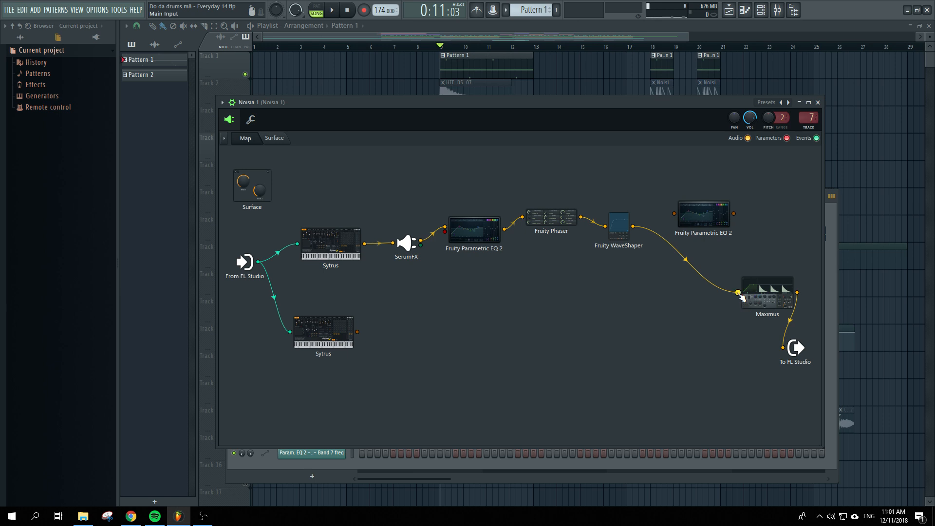
click(629, 227)
click(529, 176)
drag(736, 294, 667, 278)
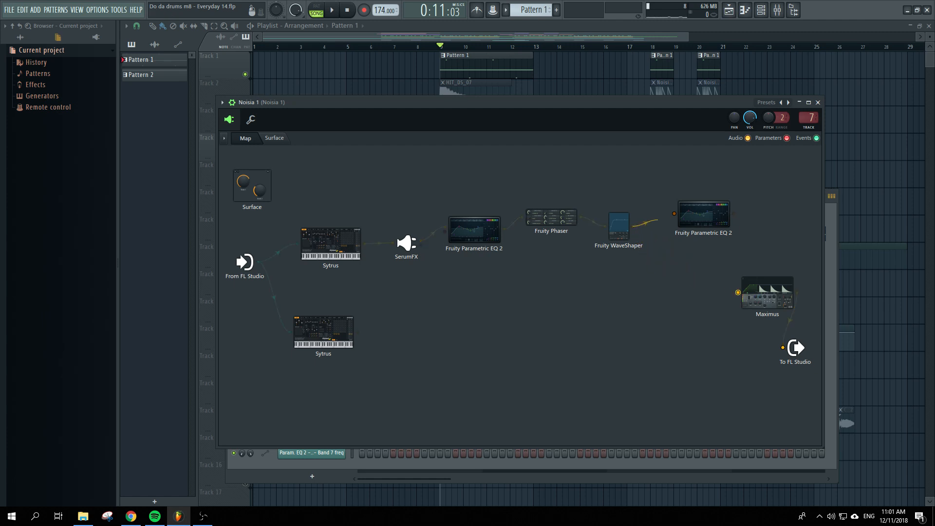
drag(657, 221, 674, 214)
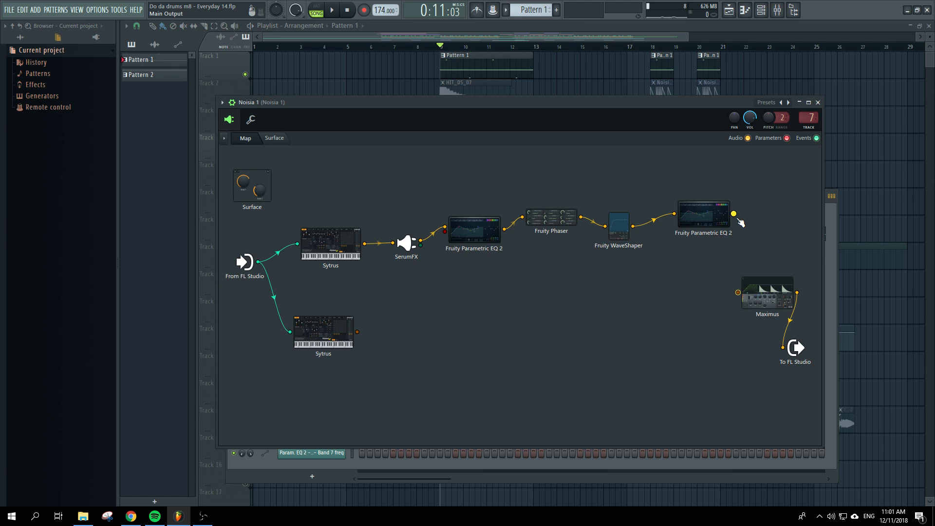
drag(734, 214, 738, 293)
Deepen the band 5 cut of the second EQ at about 560 Hz, audition the bass from bar 9 and close the EQ.
double_click(705, 224)
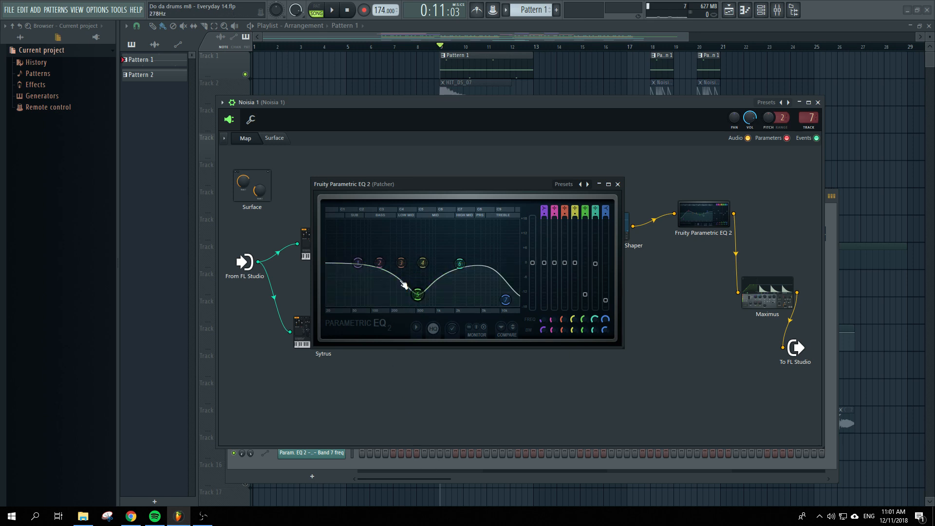
key(space)
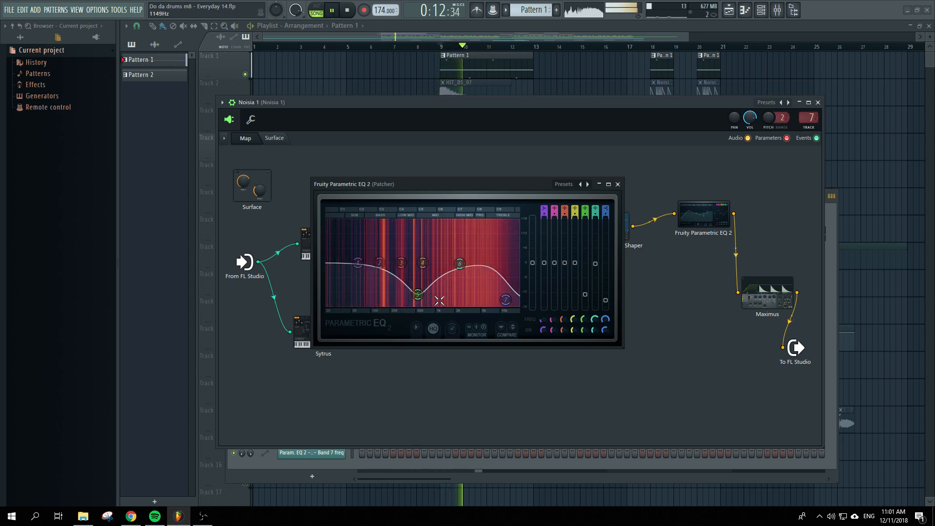
mouse_move(417, 294)
mouse_down()
mouse_move(407, 247)
mouse_move(423, 307)
mouse_move(376, 296)
mouse_move(427, 302)
mouse_move(419, 302)
mouse_up()
key(space)
key(space)
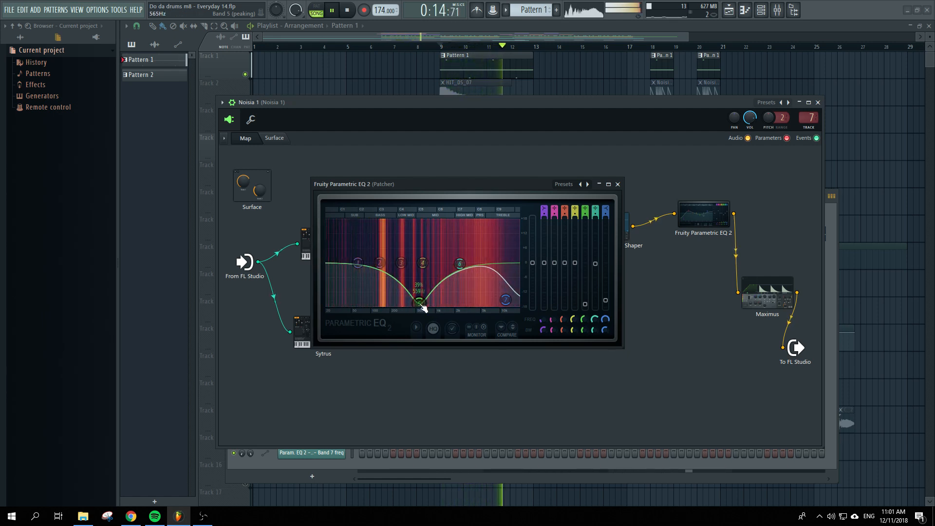
key(space)
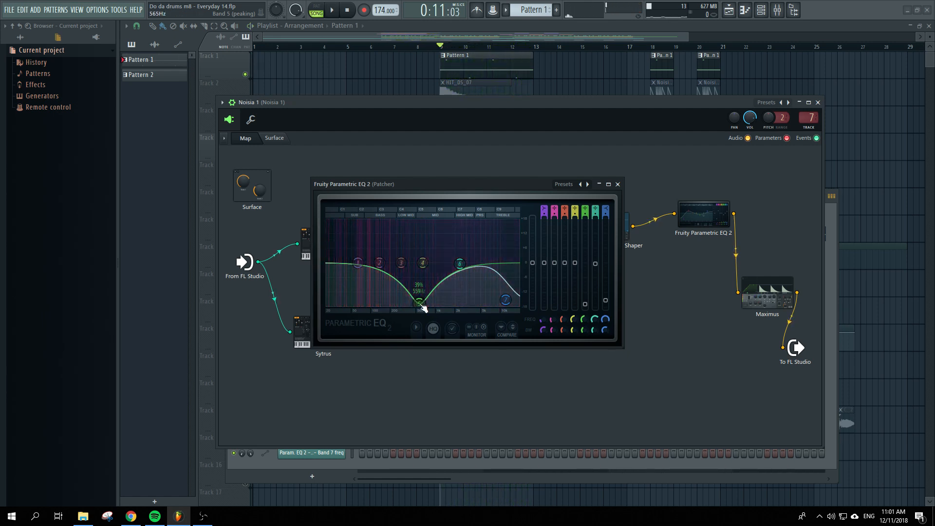
click(618, 184)
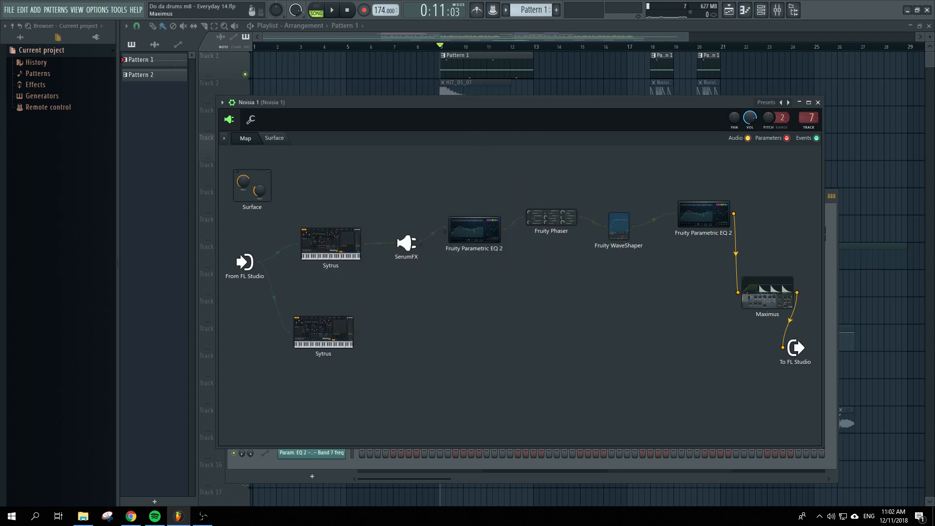
Examine the low, mid, high and master compression curves in Maximus and play the bass through its master band.
click(778, 295)
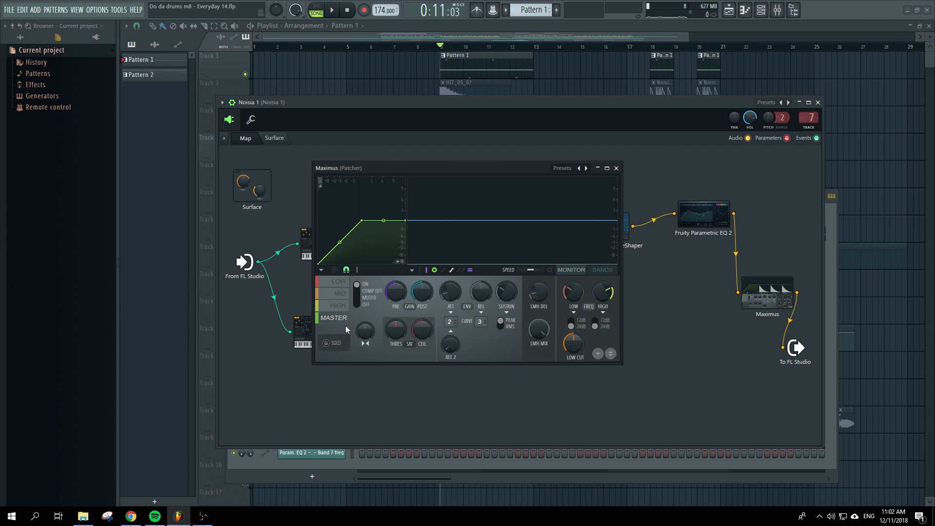
click(343, 305)
click(345, 293)
click(349, 281)
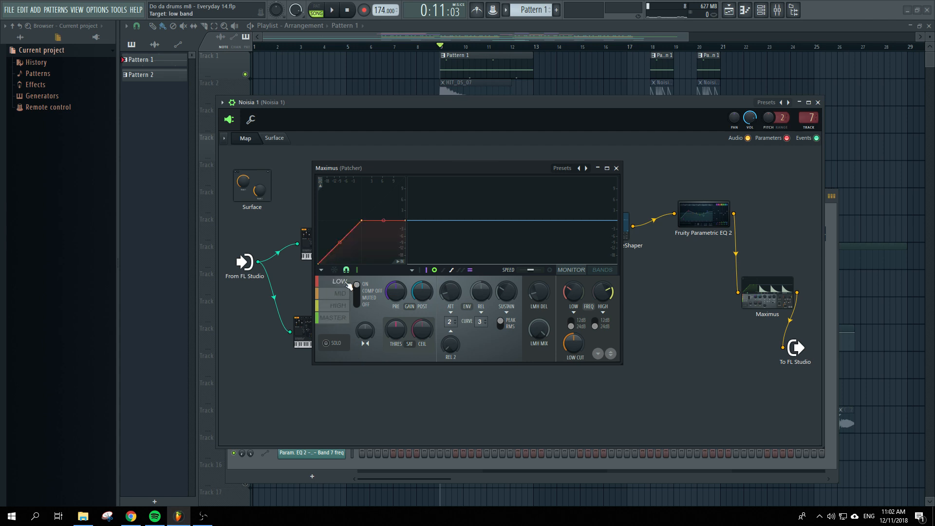
click(345, 294)
click(349, 306)
click(343, 318)
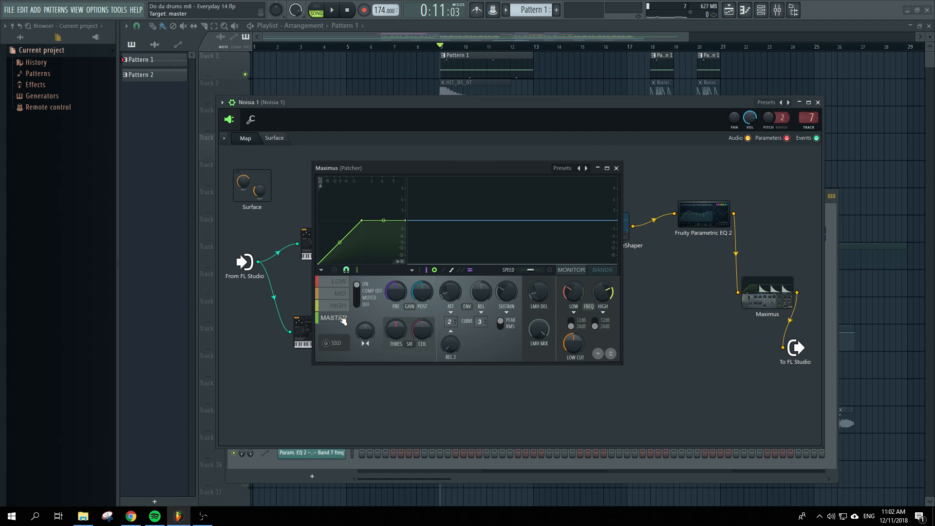
key(space)
key(space)
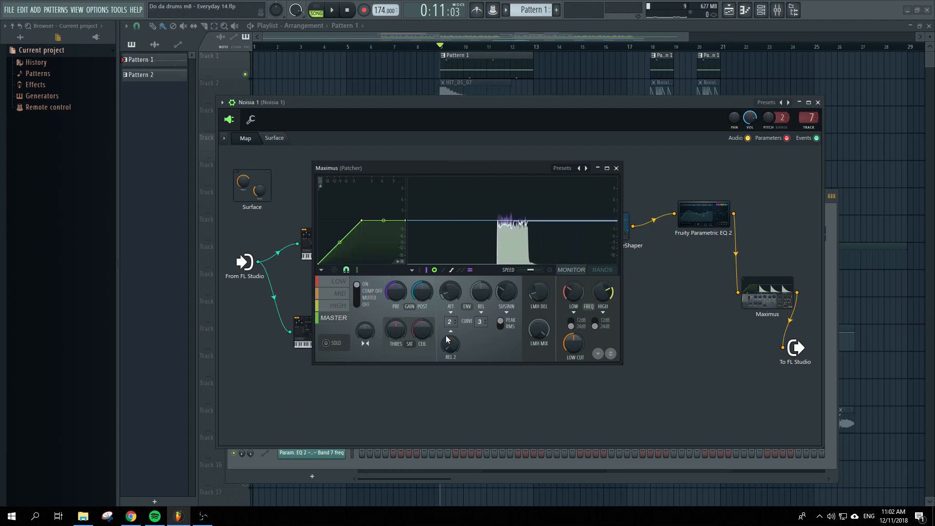
Compare the recorded signal in Maximus's low, mid, high and master bands and close its window.
click(338, 281)
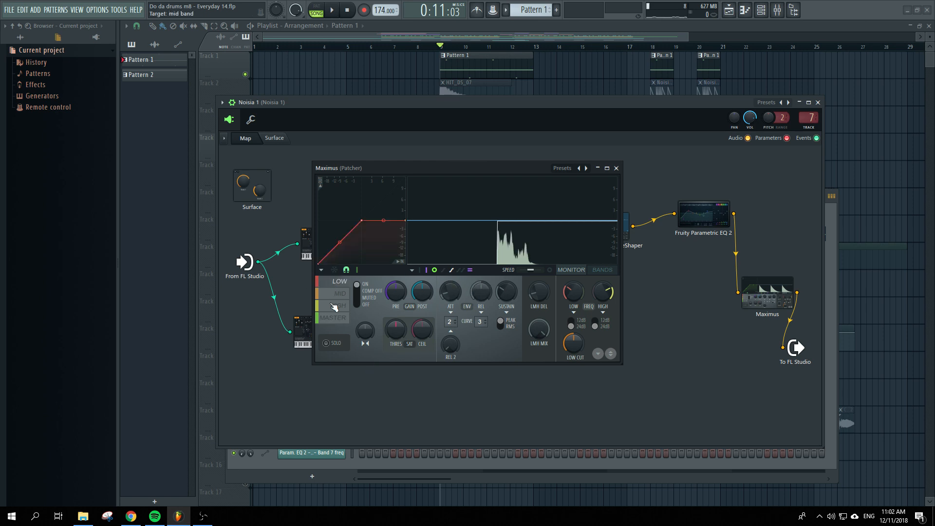
click(339, 305)
click(347, 318)
click(345, 305)
click(343, 293)
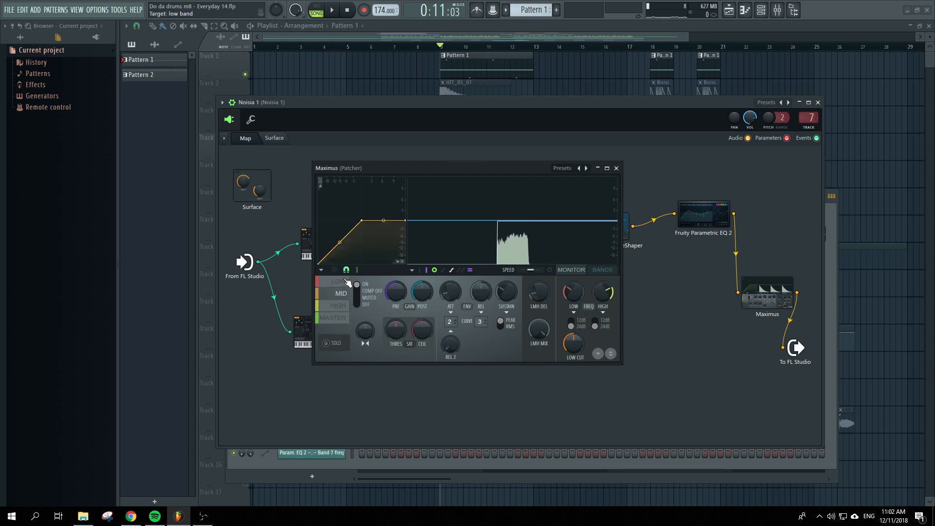
click(345, 281)
drag(449, 171, 516, 223)
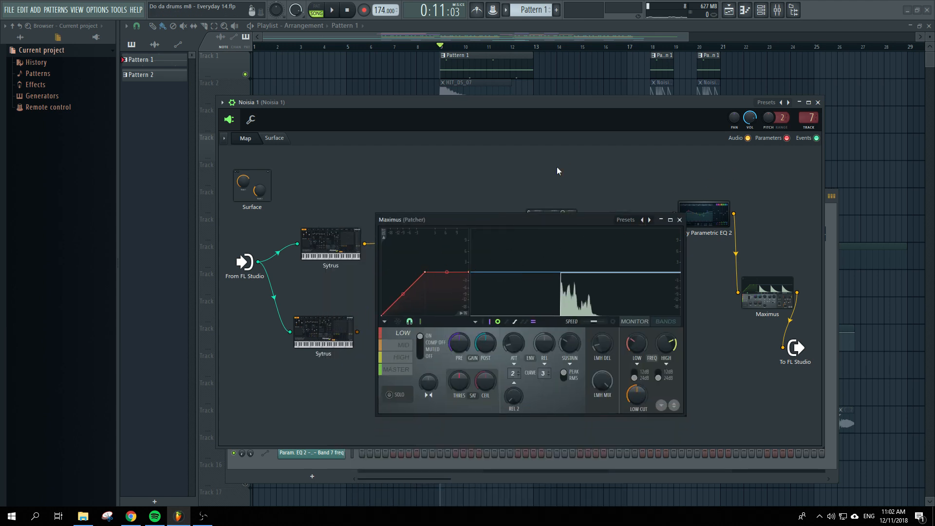
click(680, 220)
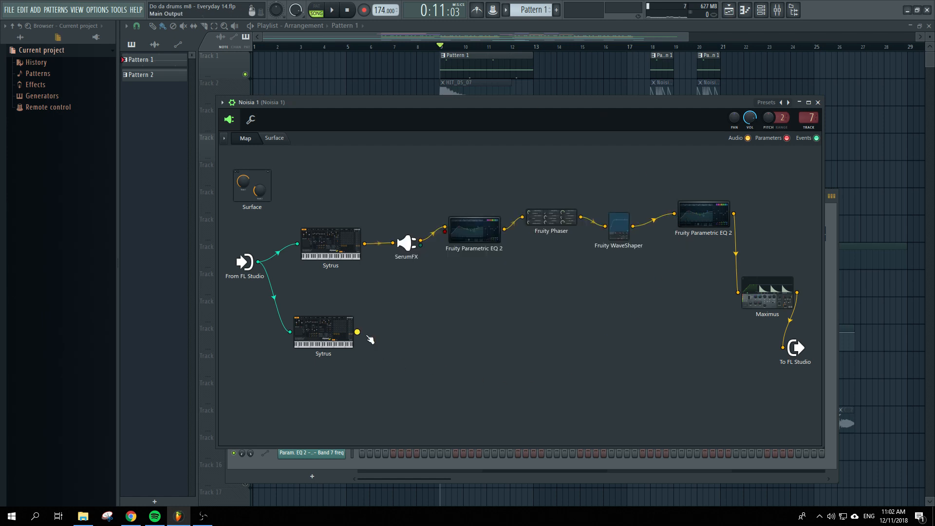
Wire the lower Sytrus to To FL Studio and audition the patch while viewing that synth's operator 1 settings.
drag(357, 332, 783, 347)
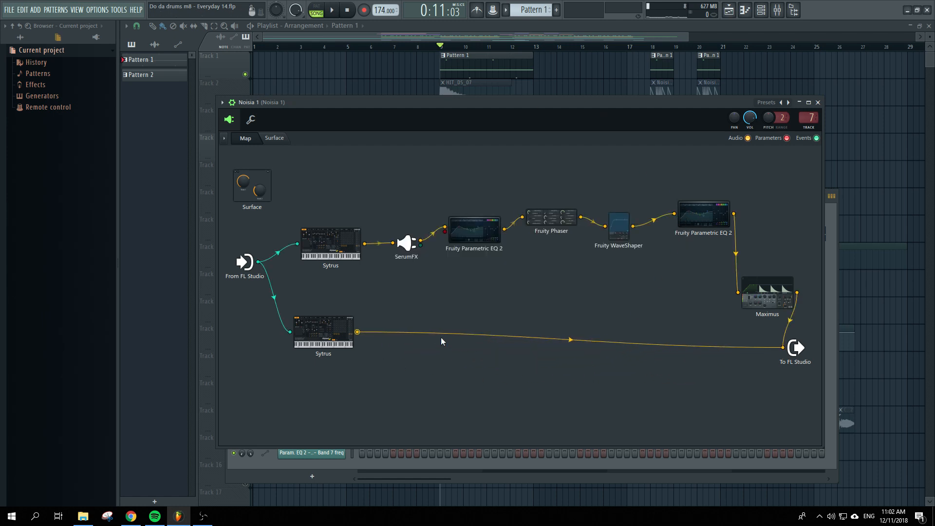
double_click(344, 337)
click(313, 166)
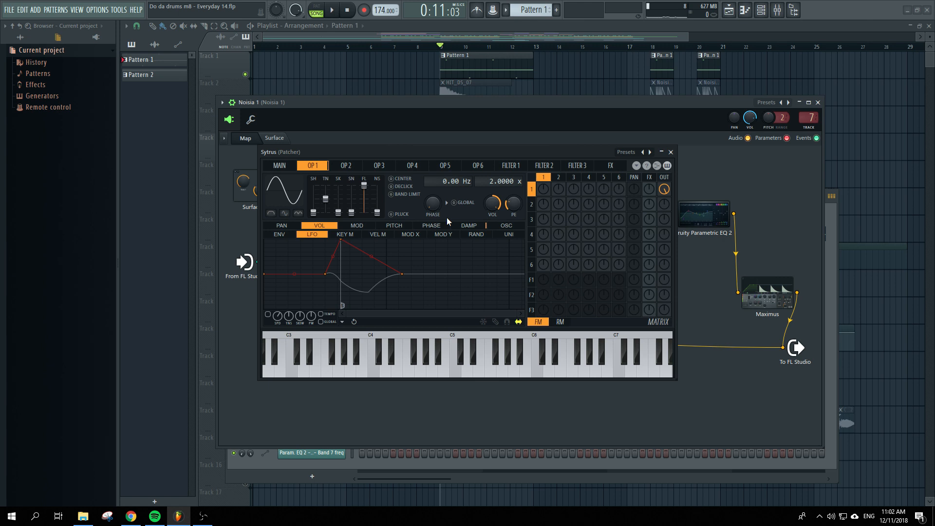
drag(629, 156, 761, 208)
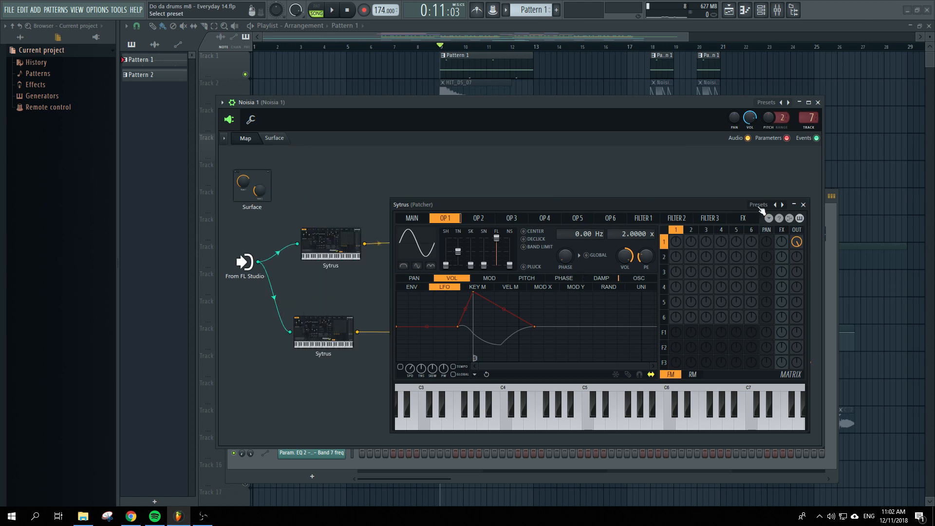
key(space)
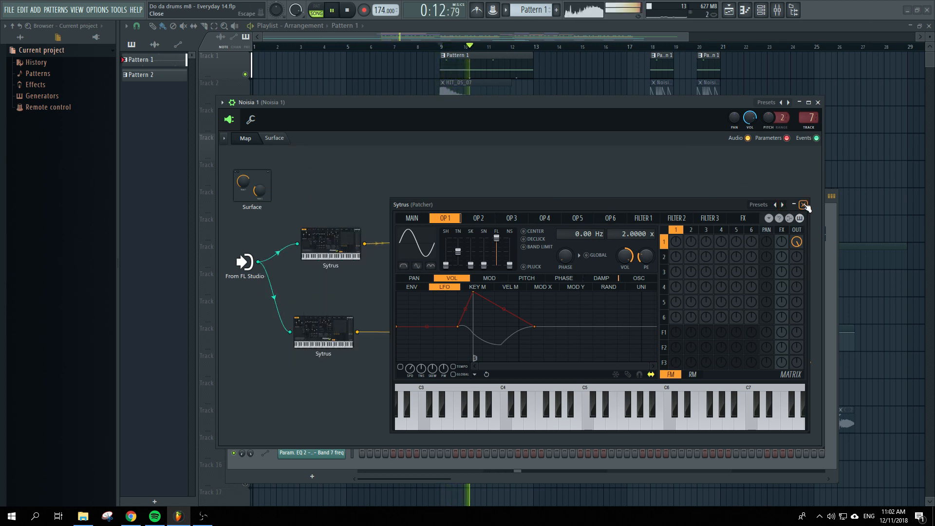
key(space)
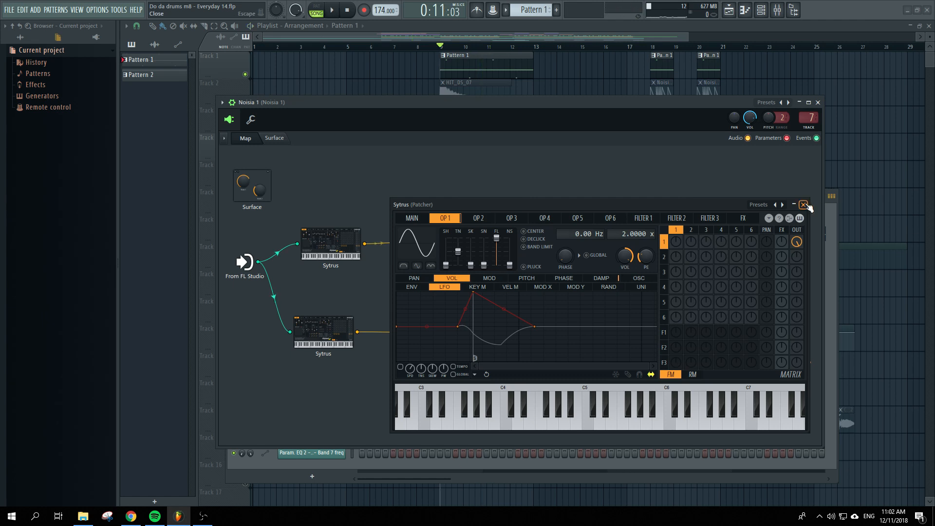
click(805, 205)
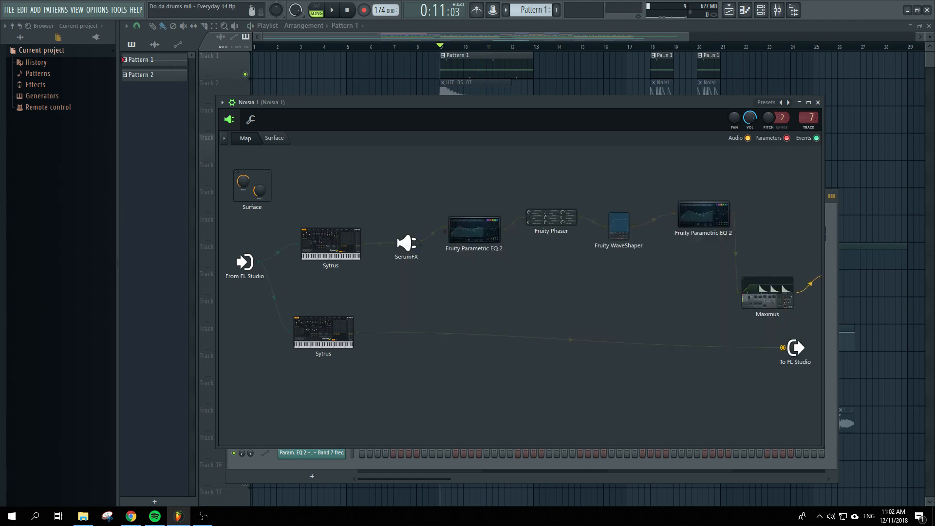
Audition the lower Sytrus with Maximus disconnected, and rewire Maximus to To FL Studio to hear the full patch.
key(space)
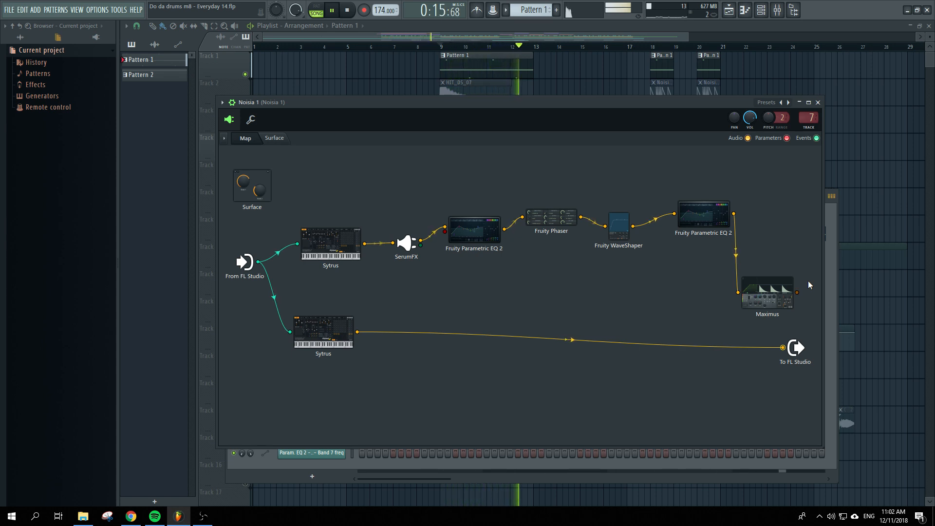
key(space)
drag(798, 293, 783, 347)
key(space)
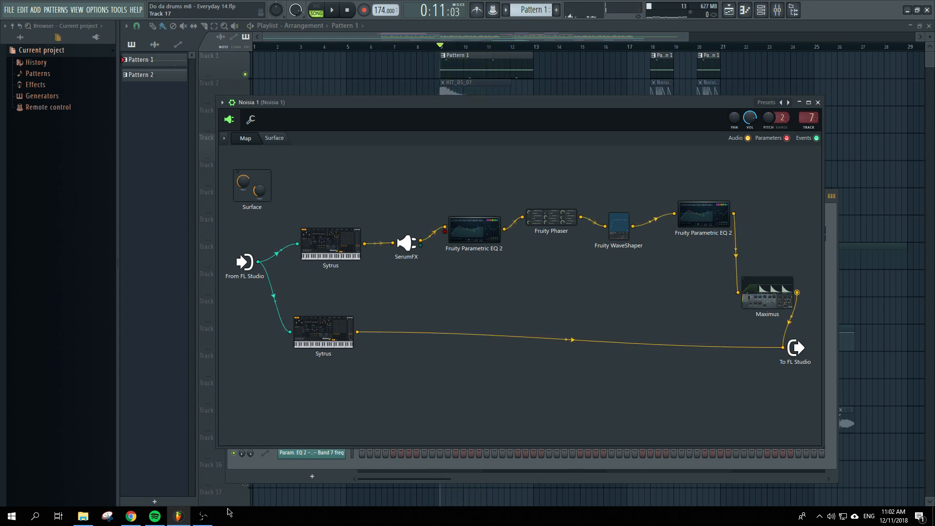
click(204, 518)
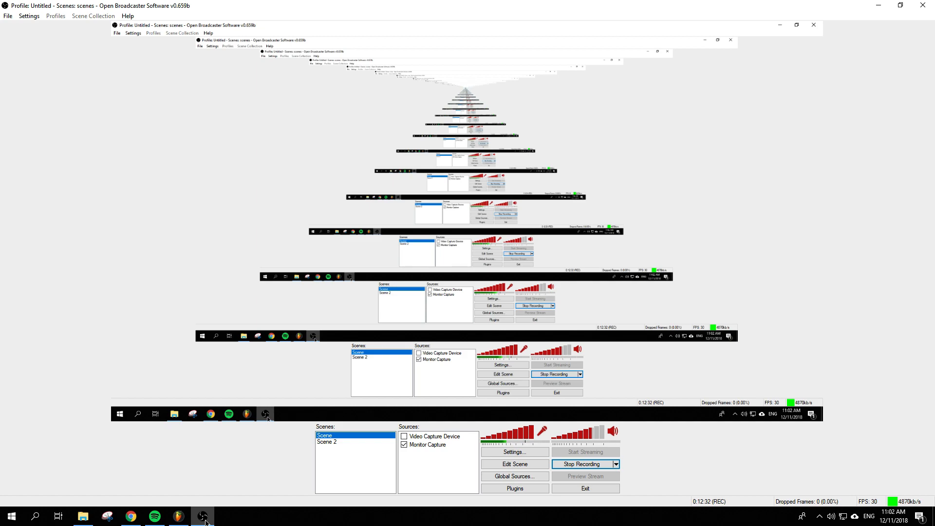
click(204, 518)
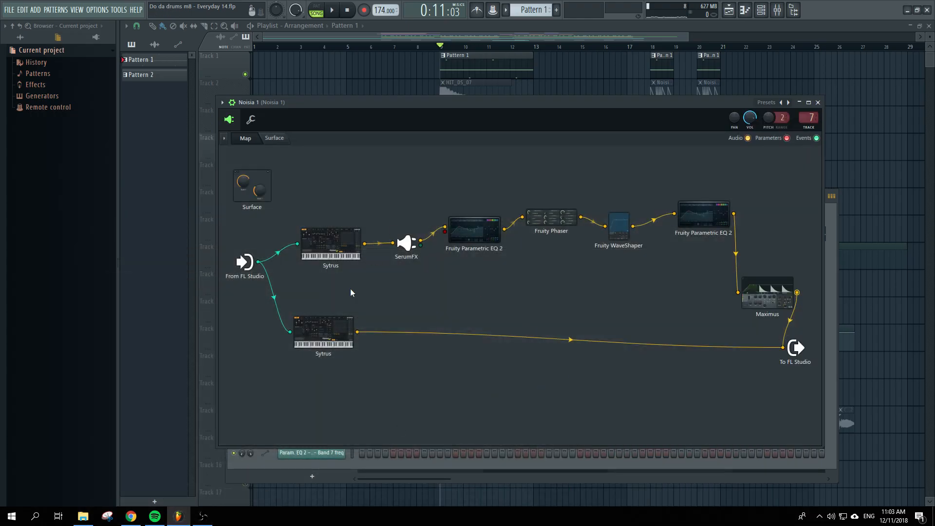
Rearrange the Patcher map with the lower Sytrus further down and the upper Sytrus with its effects chain spread along the top.
drag(339, 350, 499, 386)
drag(332, 244, 344, 205)
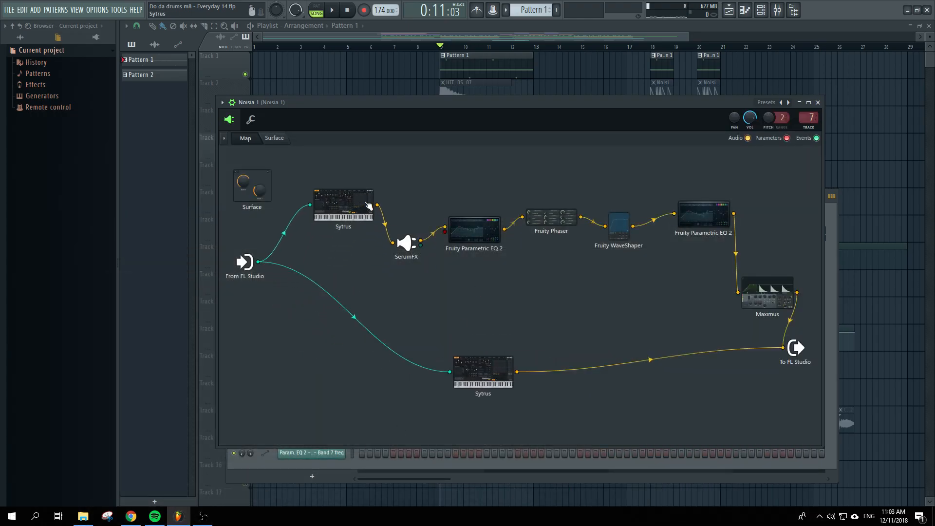
drag(407, 243, 414, 177)
drag(490, 246, 492, 214)
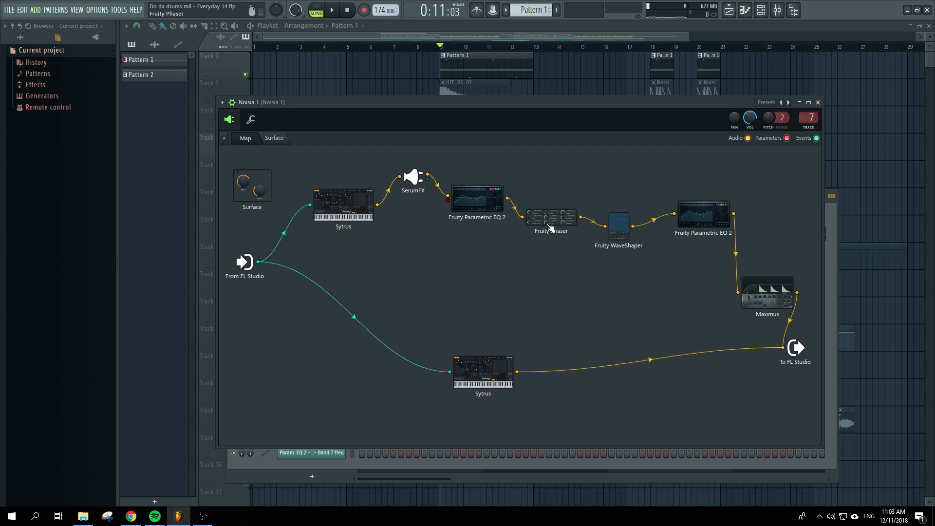
drag(550, 229, 555, 190)
drag(613, 230, 623, 172)
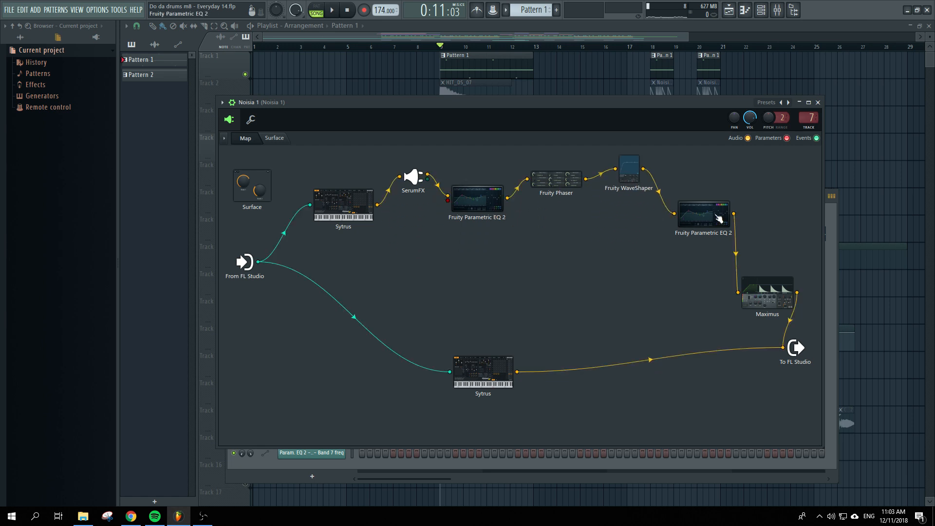
drag(704, 214, 710, 168)
drag(767, 295, 776, 260)
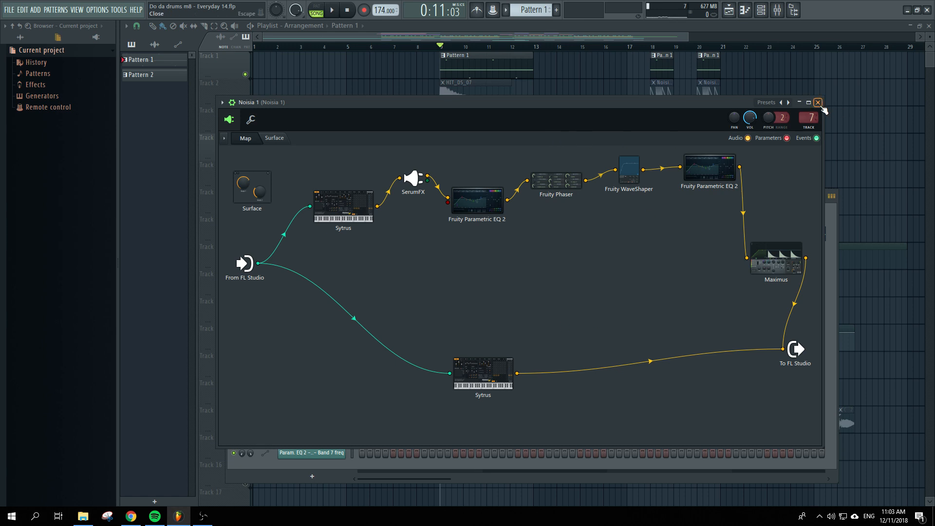
Show the Noisia 1 entry among the Patcher presets, and close the Patcher window and the channel rack.
click(222, 102)
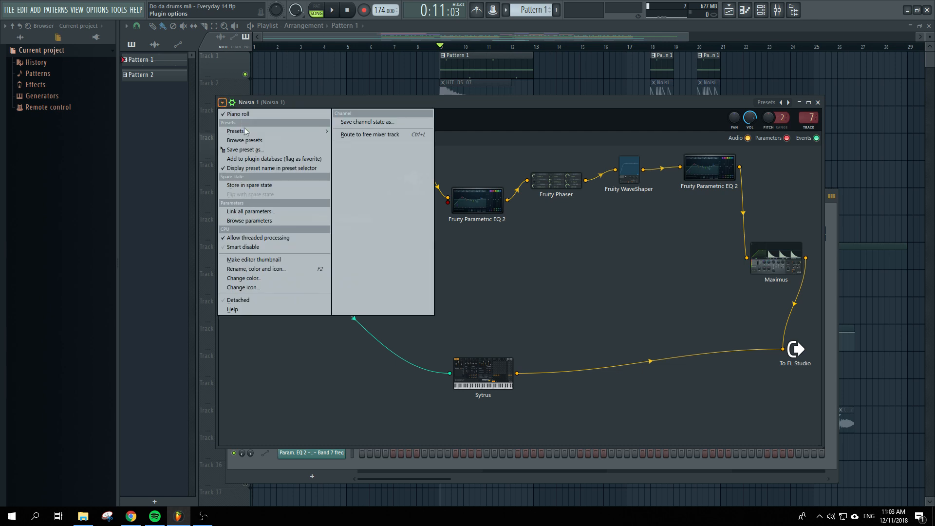
mouse_move(246, 131)
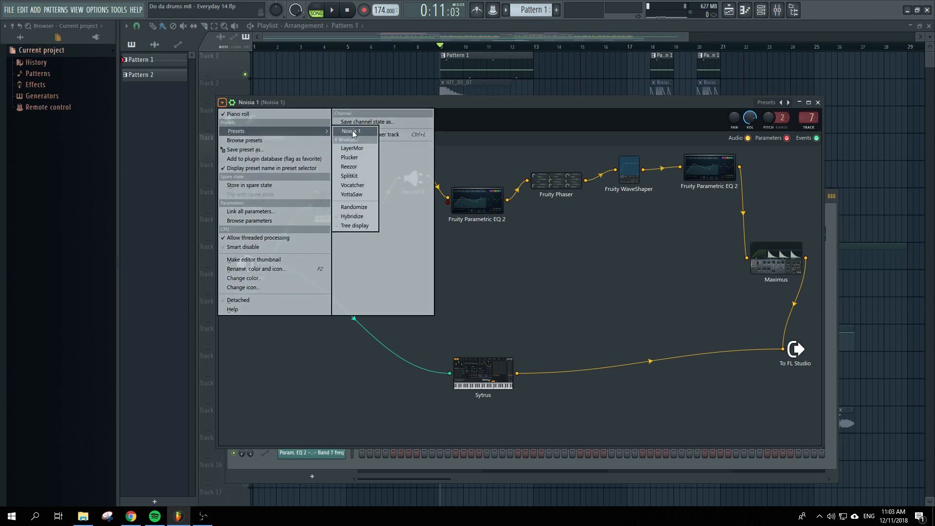
click(818, 103)
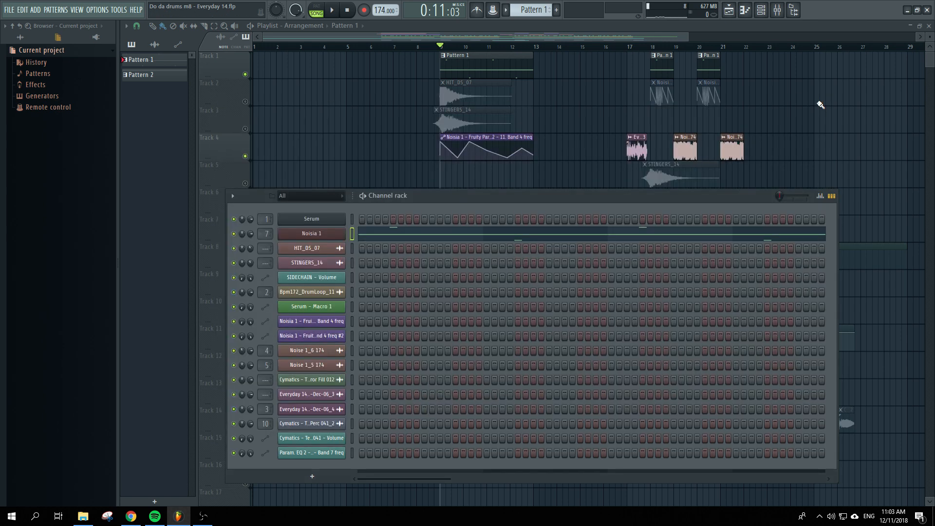
key(F6)
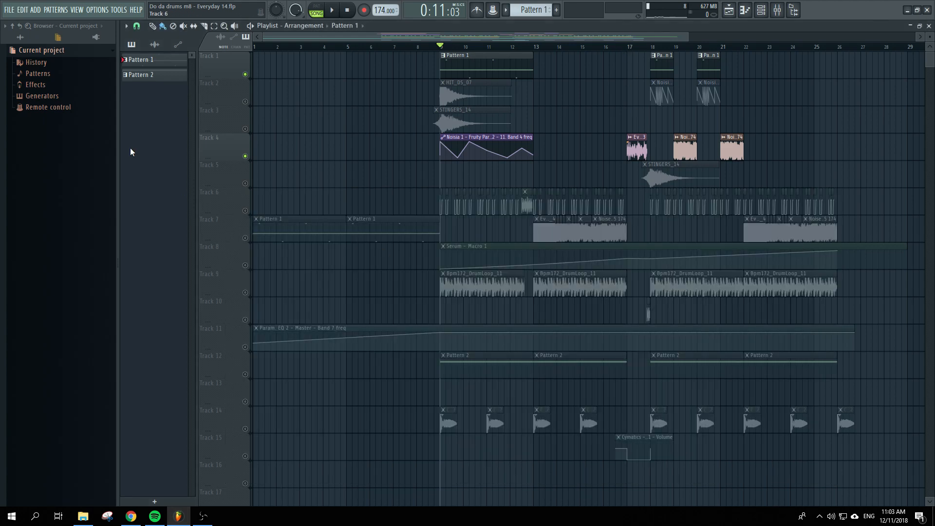
Collapse the VengeanceEssentialDubstepVol.2 folder and browse to Stuff I made > Skullks bass samples > Reese basses.
click(20, 37)
click(71, 385)
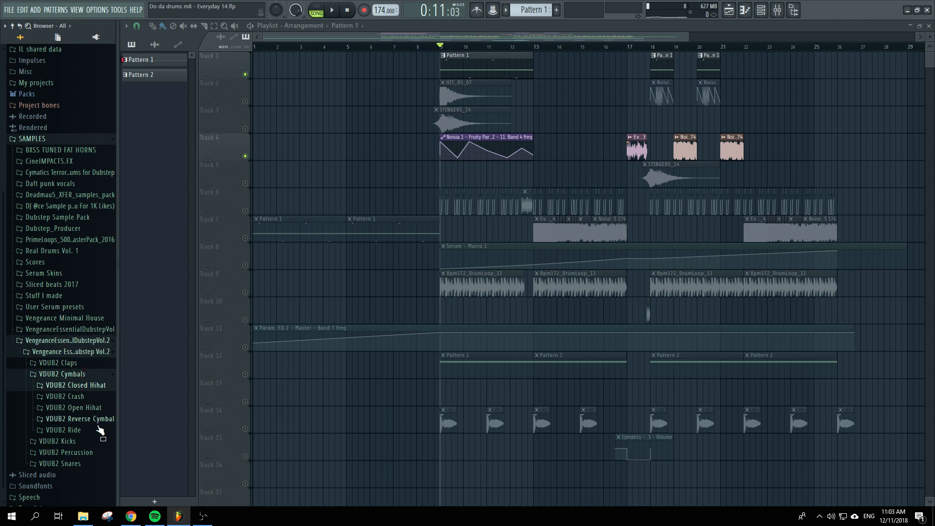
click(92, 341)
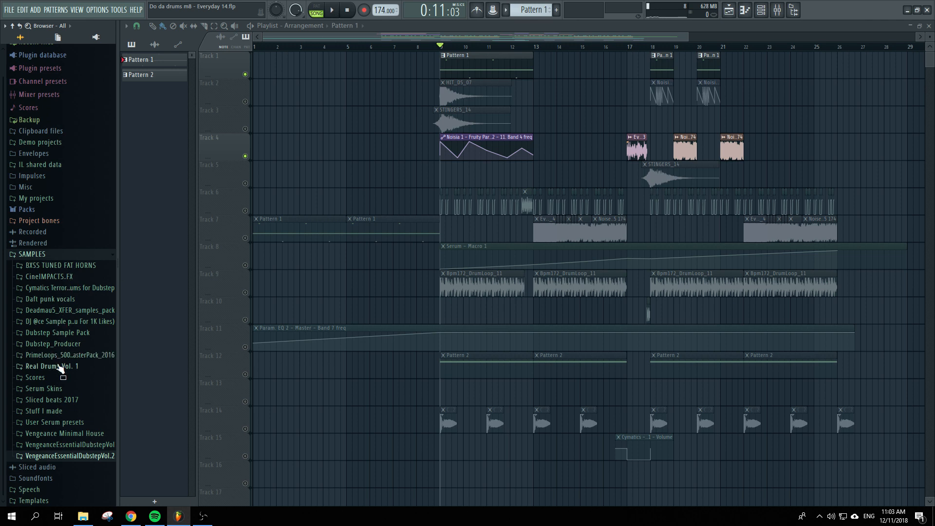
click(57, 412)
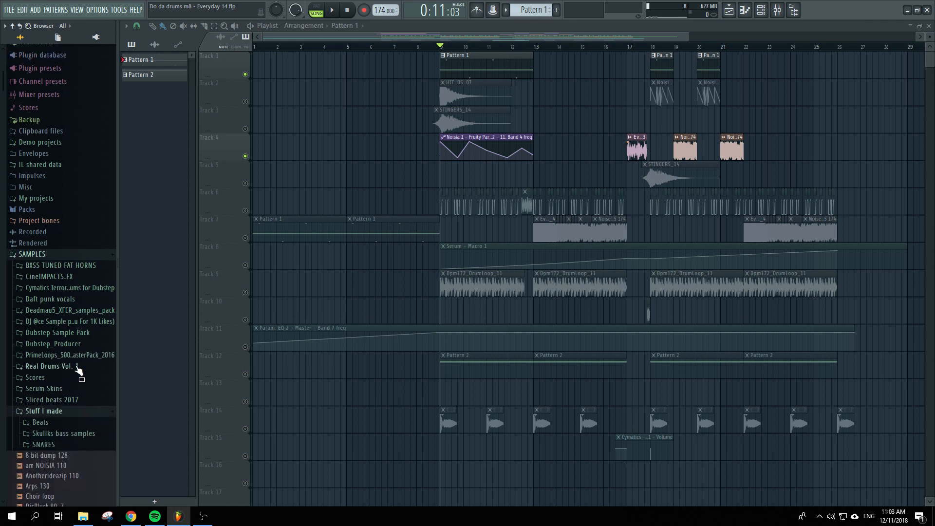
click(85, 200)
click(86, 200)
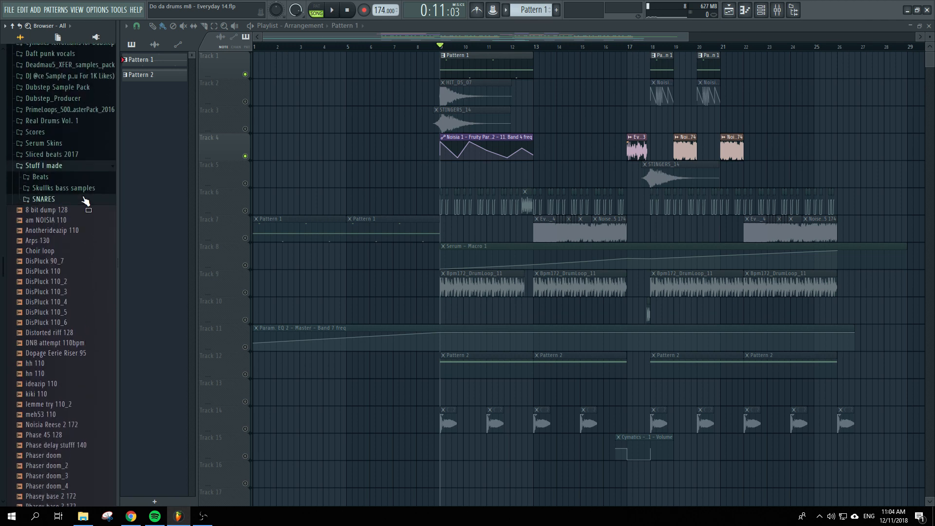
click(71, 177)
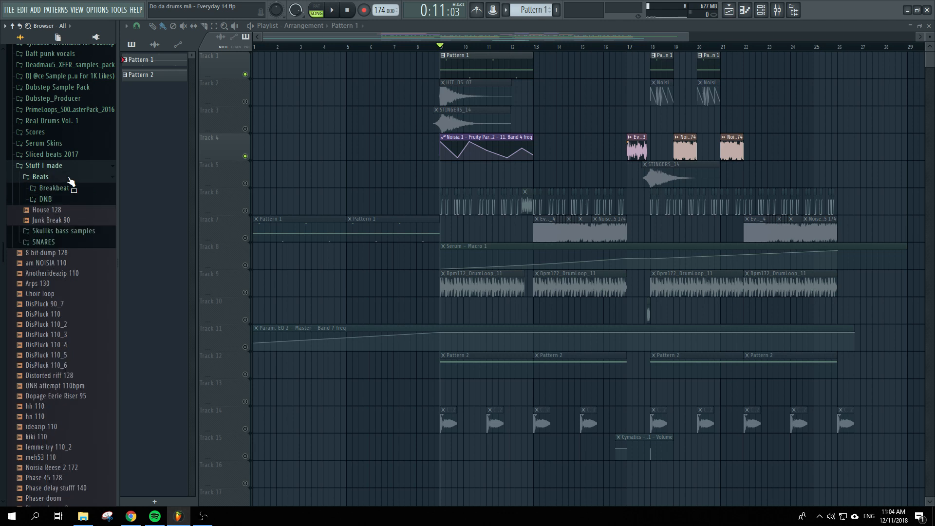
click(71, 177)
click(95, 188)
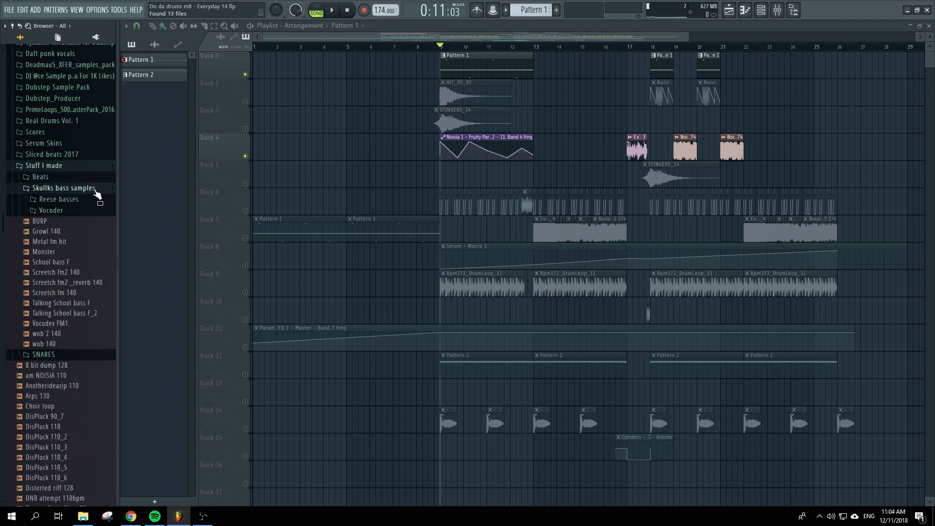
click(73, 200)
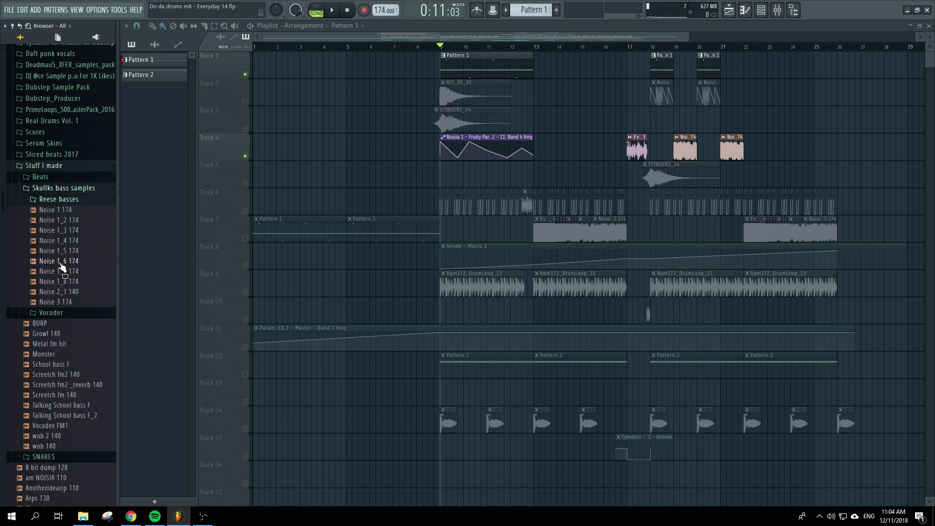
Place the Noise 1 174 sample on Track 5 at bar 33, in the empty area after the arrangement.
drag(60, 263, 637, 120)
drag(522, 28, 465, 275)
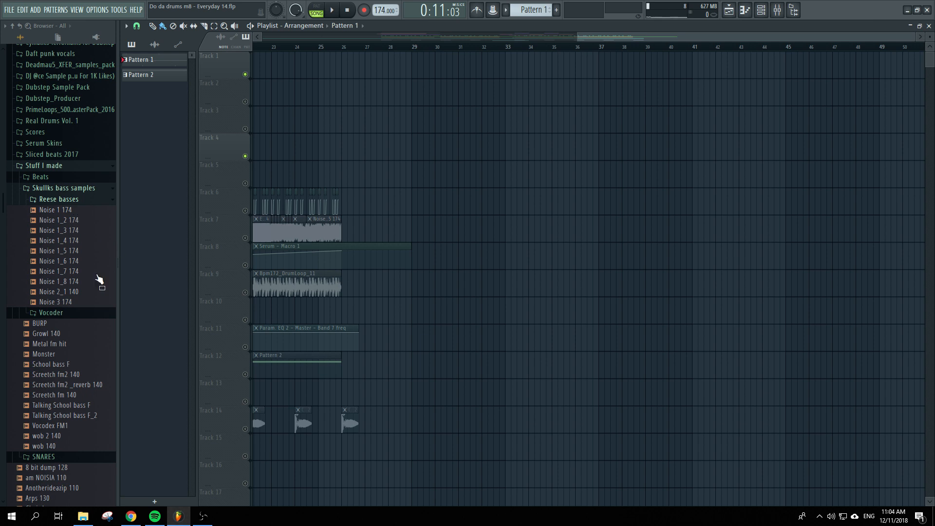
drag(67, 211, 504, 174)
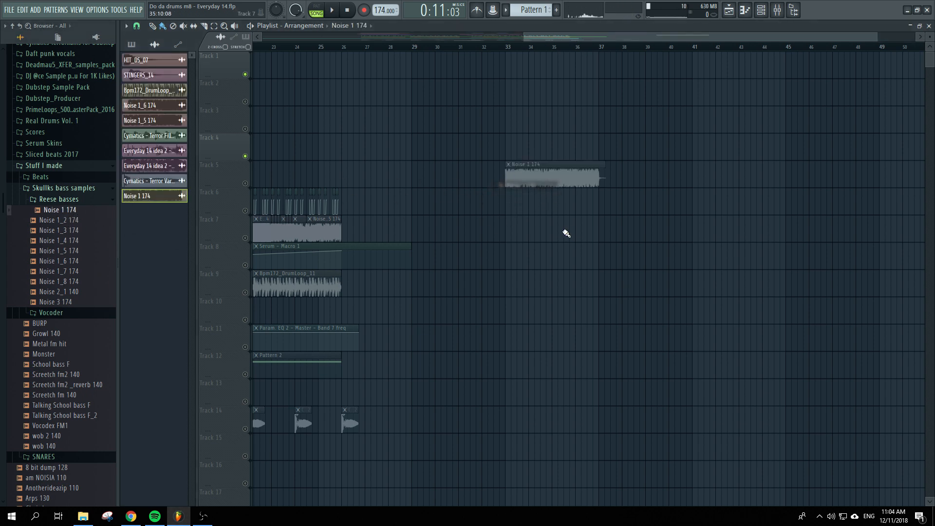
scroll(633, 243, up, 3)
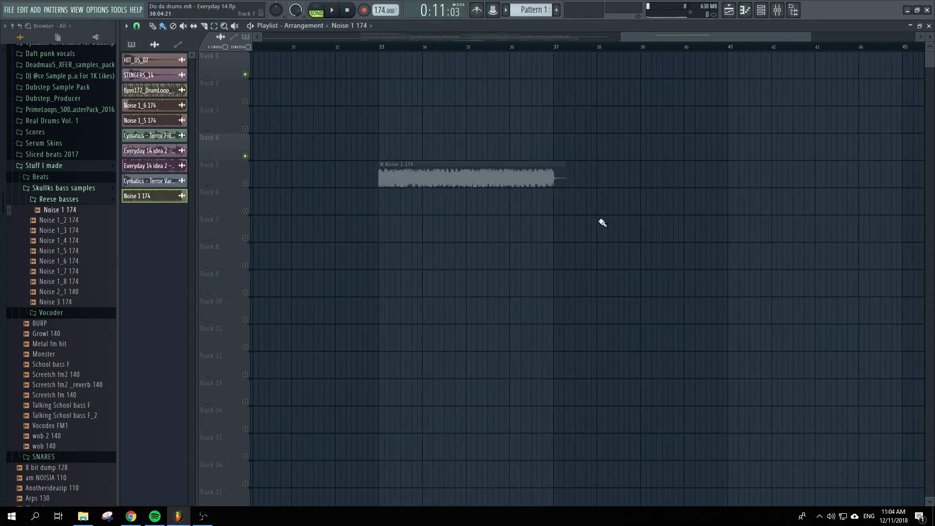
Enable all playlist tracks and audition the Noise 1 174 clip from bar 33.
click(245, 183)
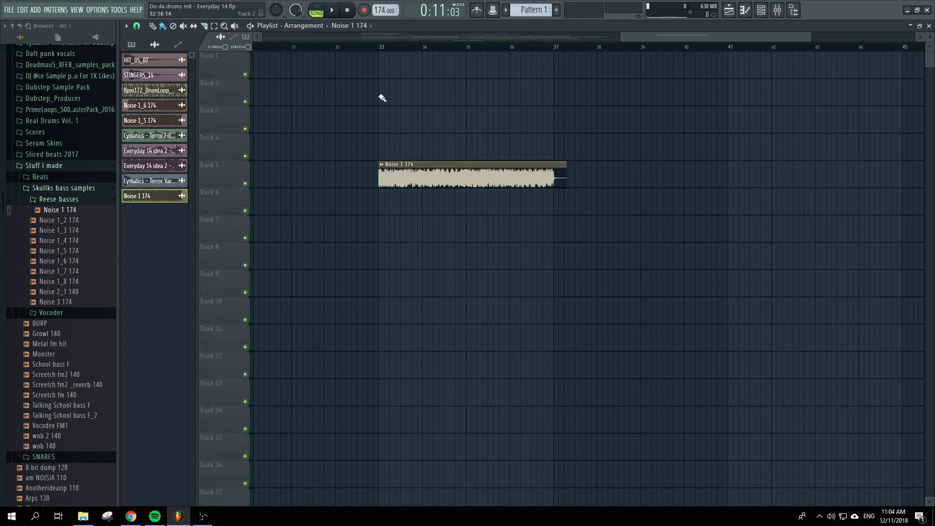
click(383, 48)
key(space)
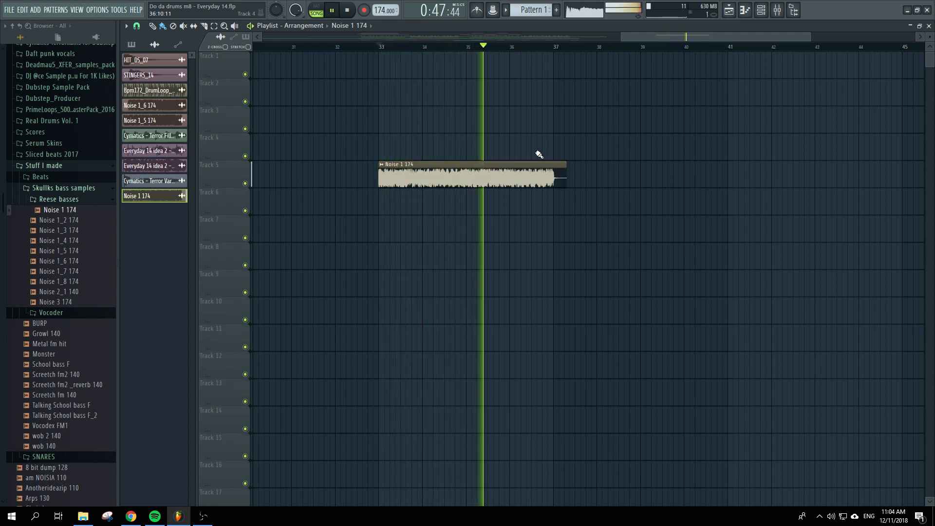
key(space)
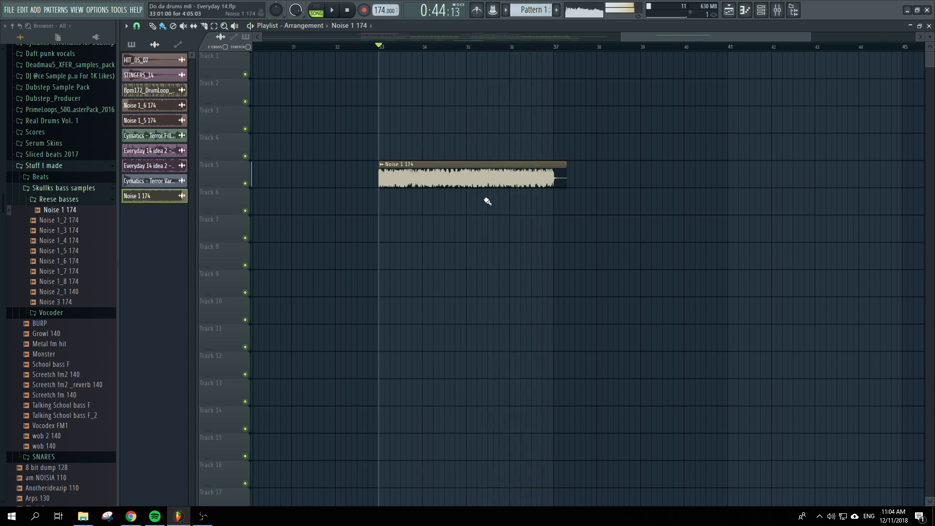
Audition the Noise 1_2 174 sample as a clip on Track 6 at bar 37, and delete that clip.
click(69, 230)
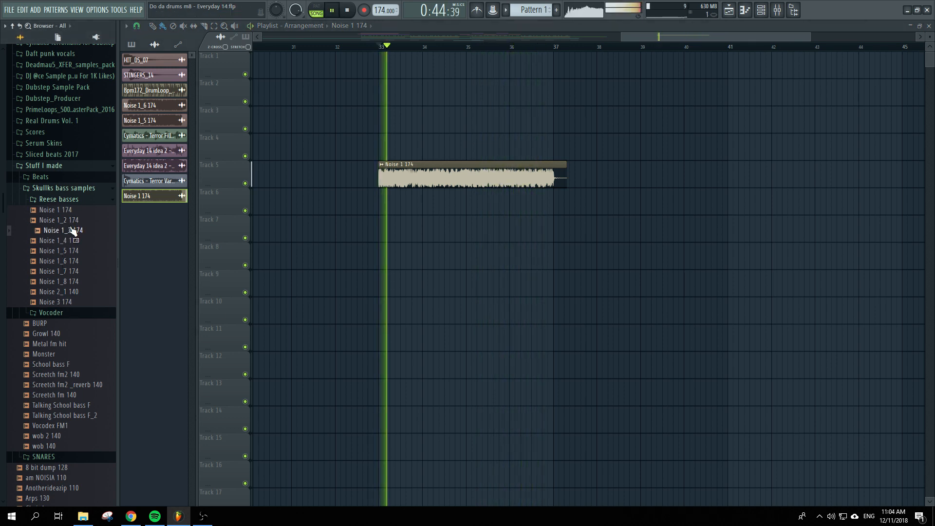
click(71, 220)
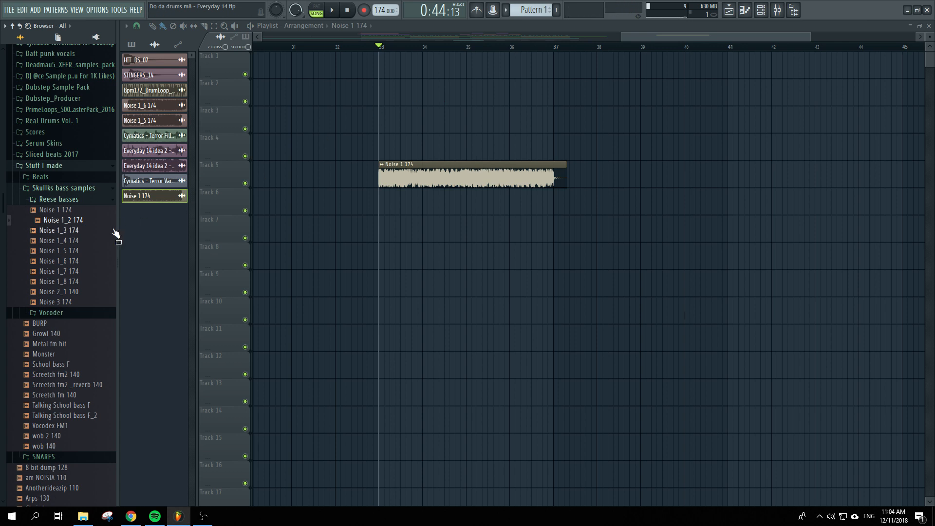
drag(82, 223, 554, 206)
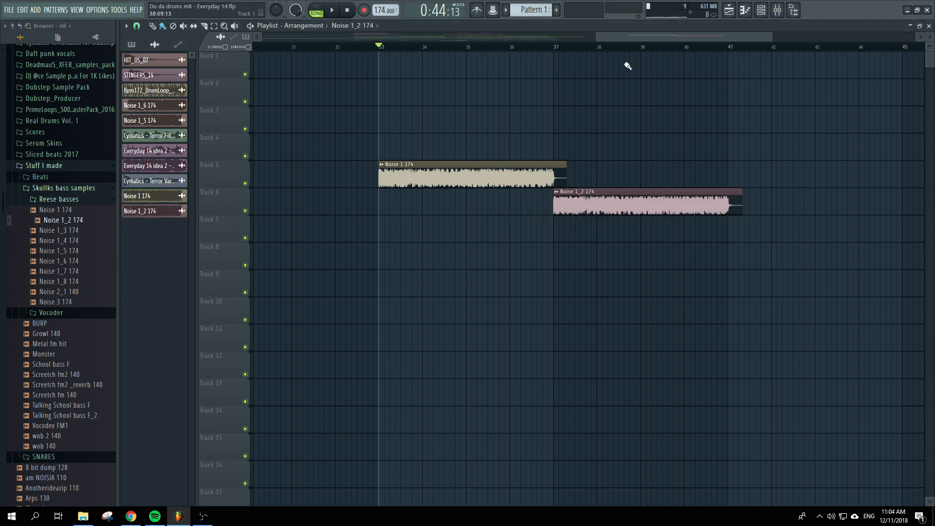
key(space)
click(559, 49)
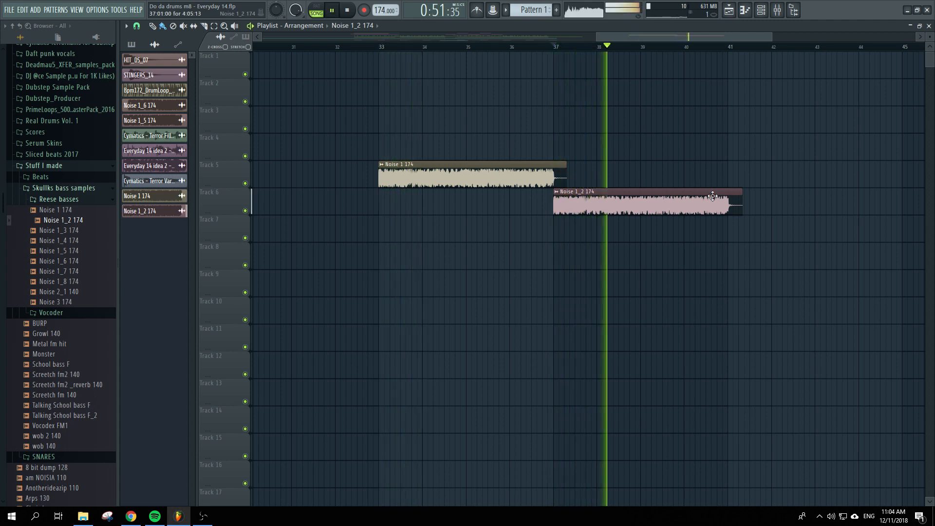
key(space)
right_click(637, 207)
Audition the Noise 2_1 140 sample as a clip on Track 6 at bar 37, and delete both test clips.
click(71, 293)
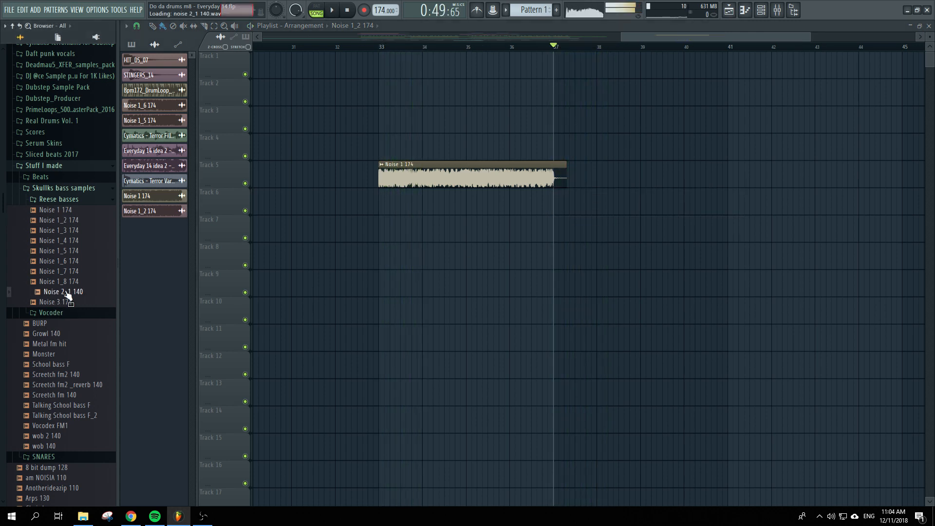
drag(67, 292, 556, 204)
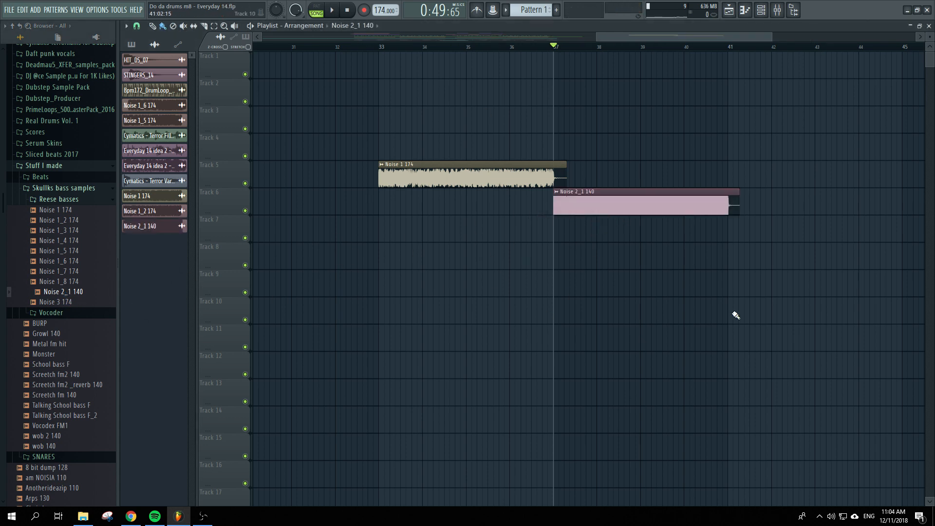
key(space)
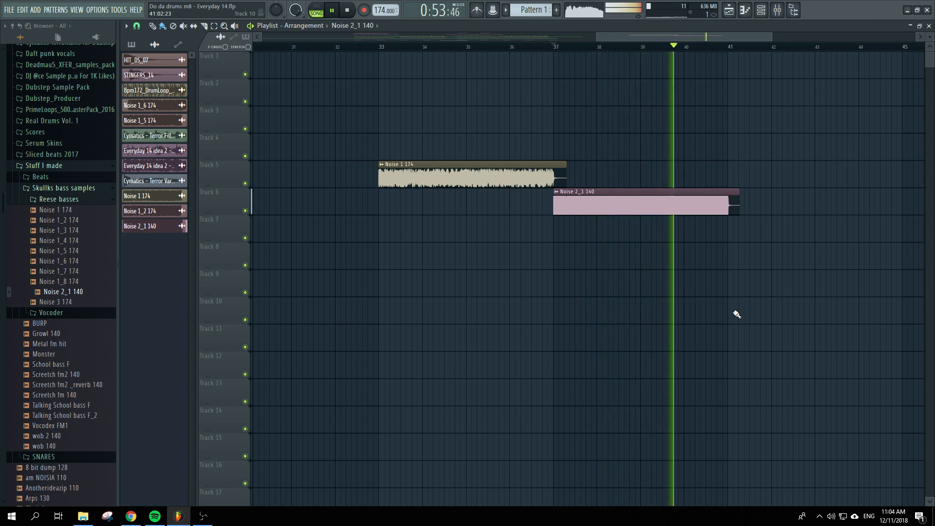
key(space)
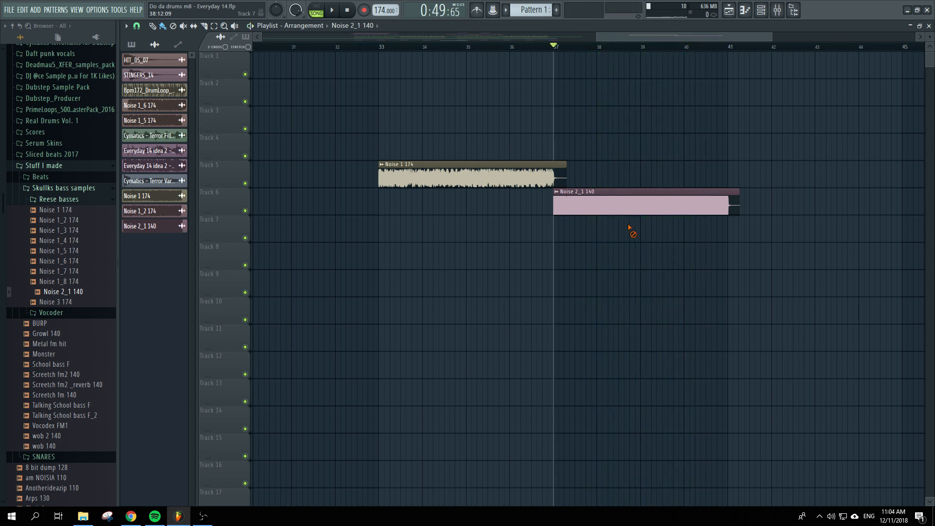
right_click(625, 209)
right_click(478, 181)
Set the playback position to bar 13, where the bass clips on Track 7 begin.
scroll(463, 247, down, 5)
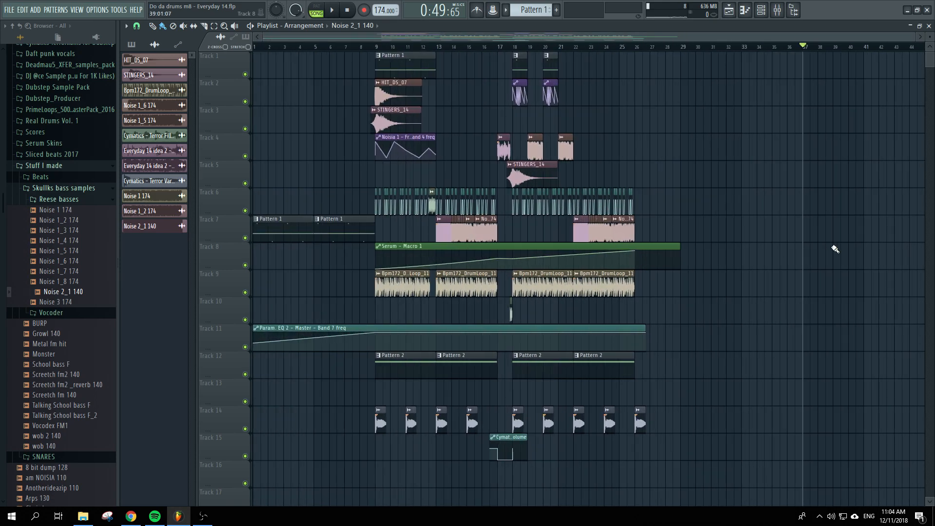
scroll(821, 251, up, 5)
scroll(631, 273, down, 4)
click(354, 47)
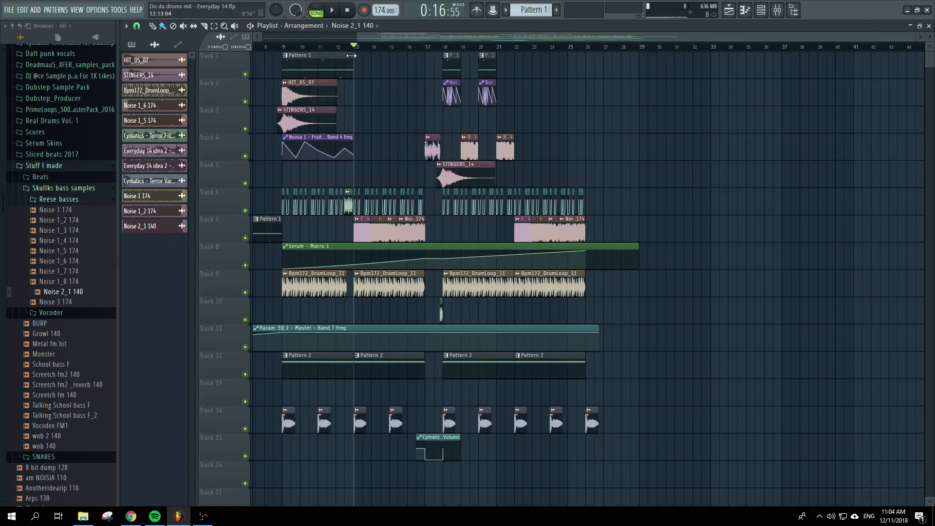
scroll(463, 296, up, 5)
scroll(382, 226, down, 2)
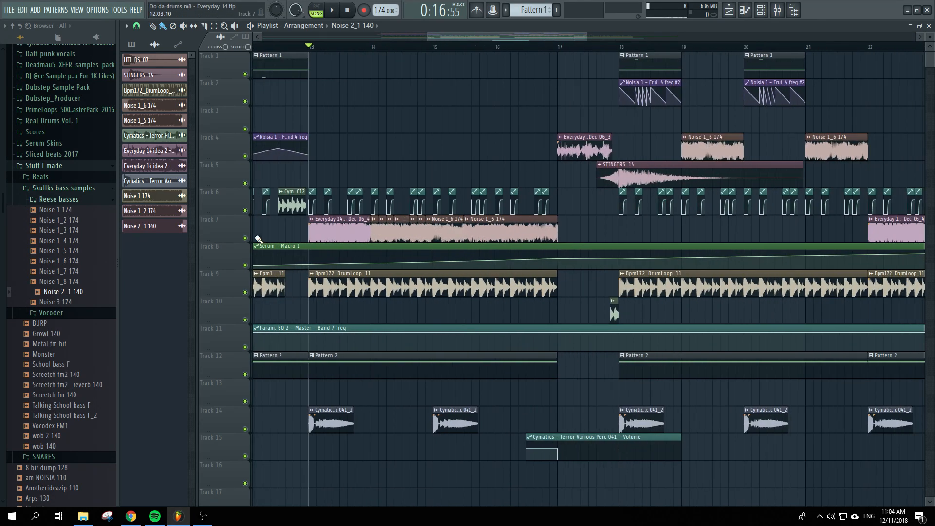
Solo Track 7 and audition its bass clips from bar 13.
right_click(242, 235)
click(224, 236)
right_click(245, 238)
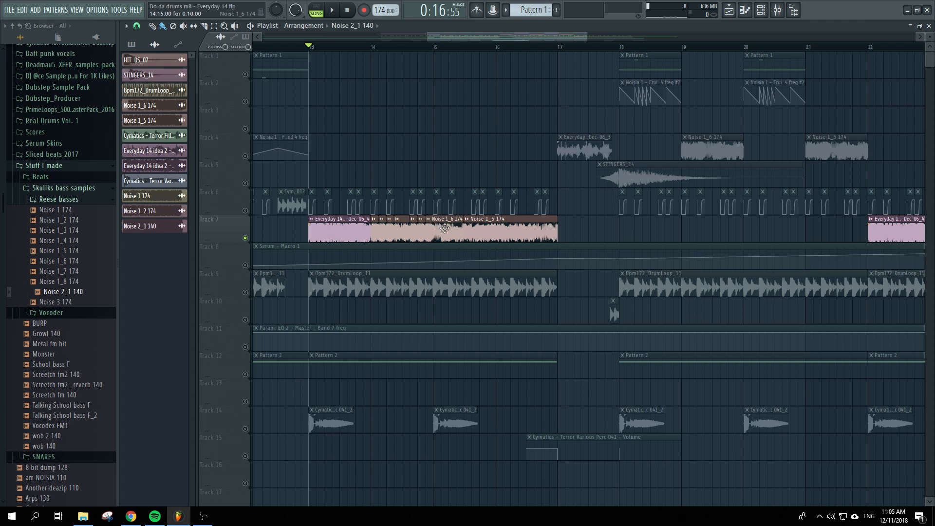
key(space)
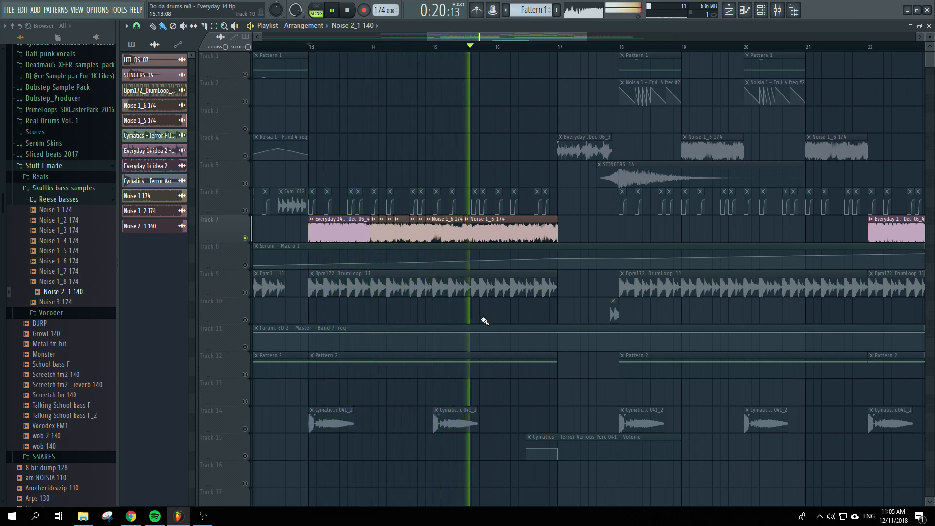
key(space)
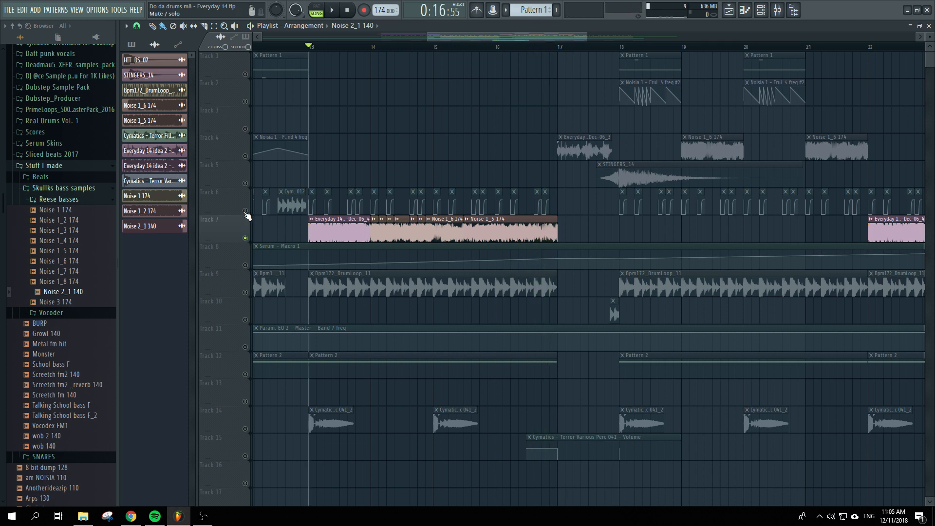
Show the channel settings of the Everyday 14 idea 2 - 2018-Dec-06_4 clip at bar 13 and its mixer track, am NOISIA 110.
double_click(347, 227)
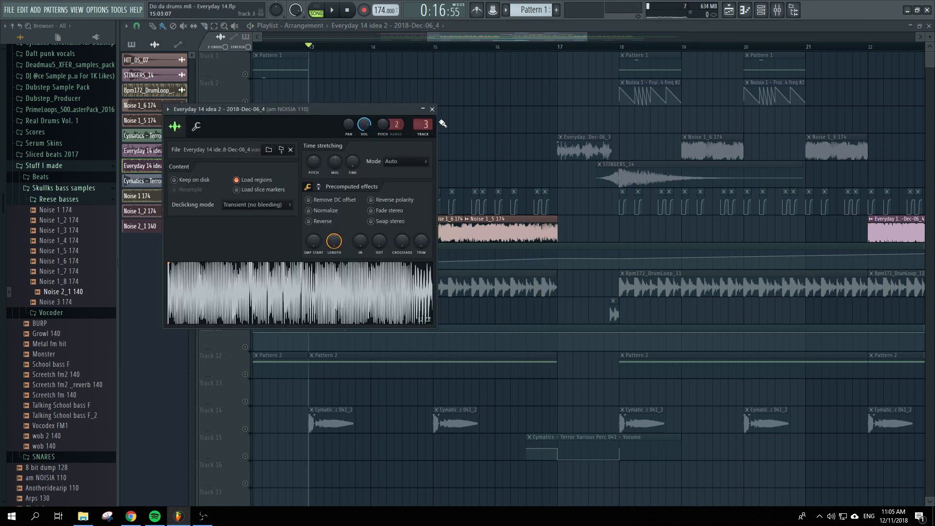
click(762, 10)
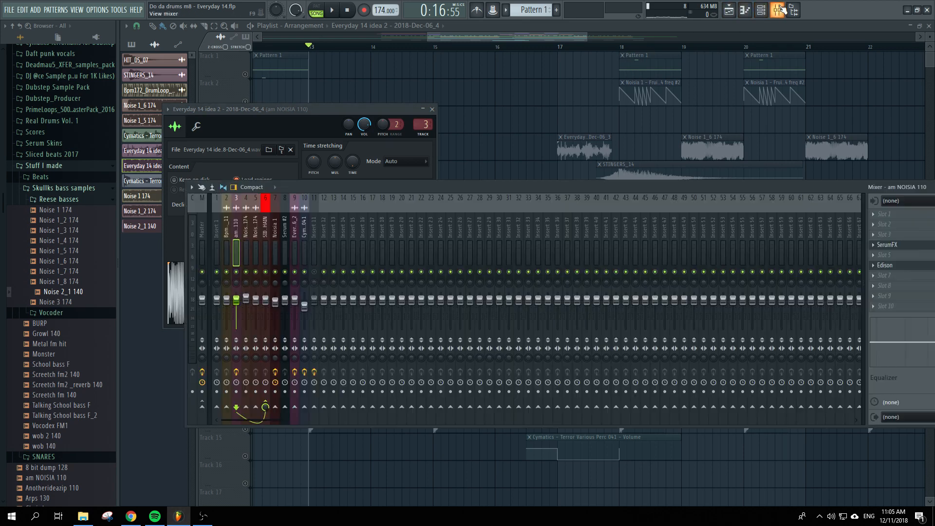
click(776, 10)
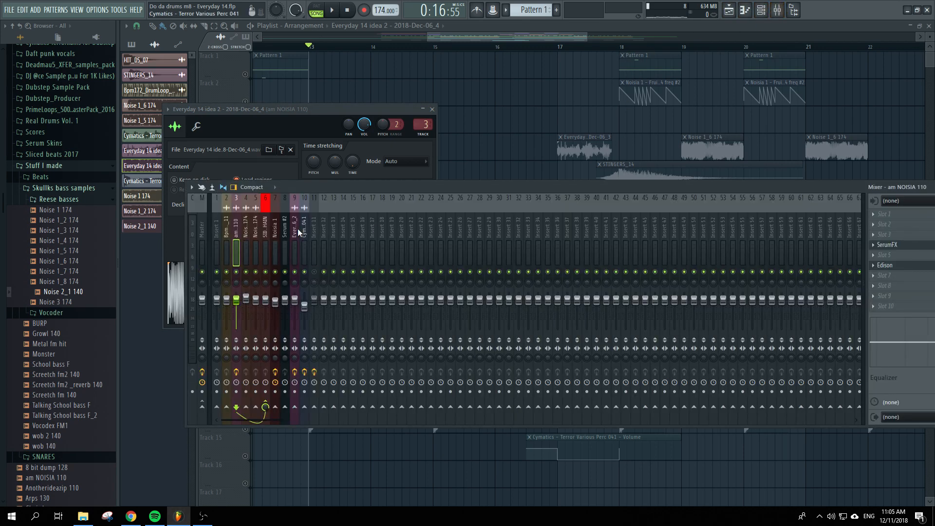
right_click(234, 237)
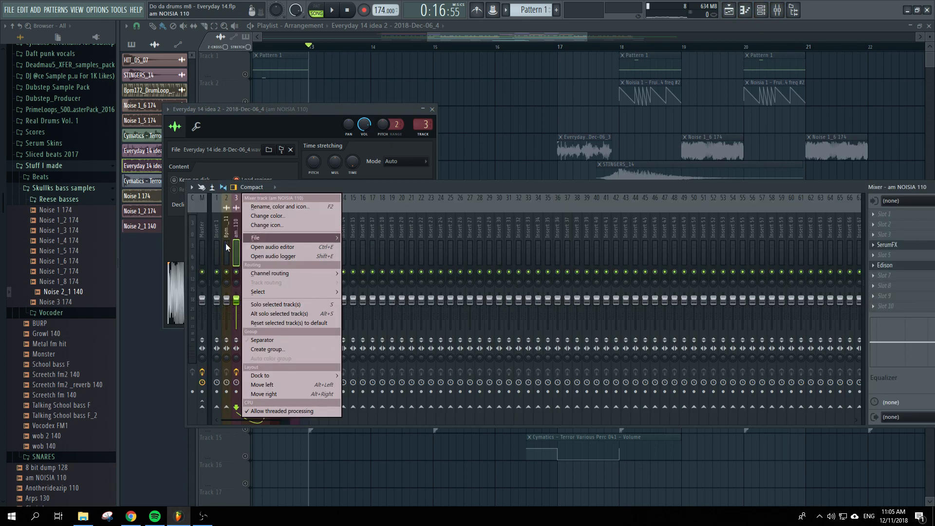
key(Escape)
click(263, 253)
click(239, 252)
Play the Track 7 bass clips while watching the mixer levels, and select the SIDECHAIN mixer track.
key(space)
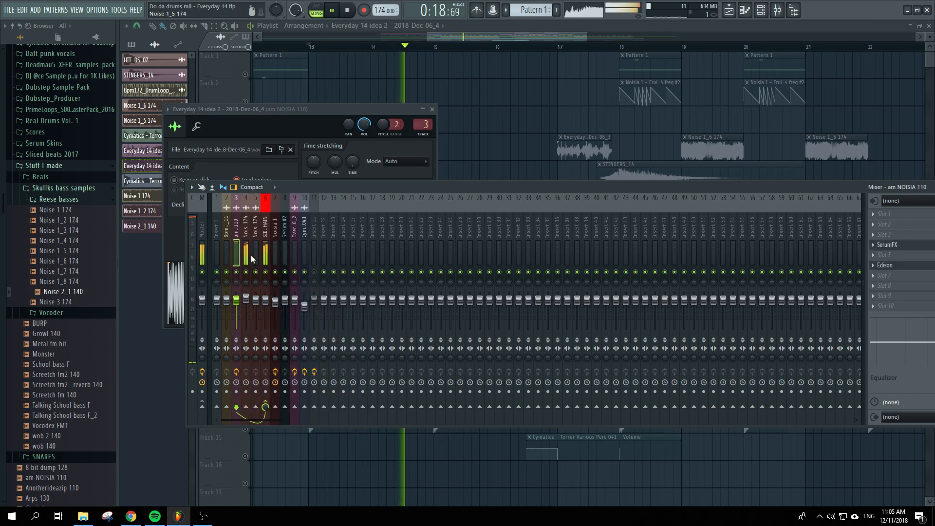
key(space)
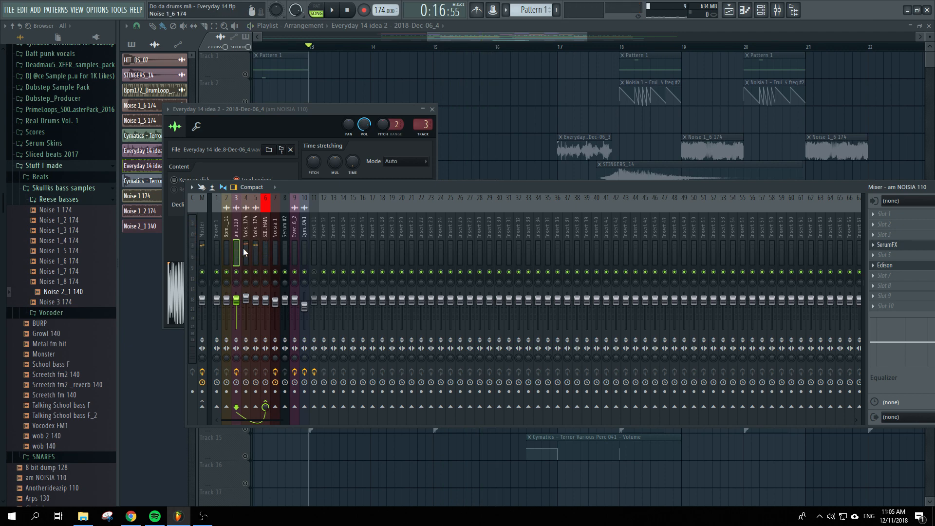
click(263, 245)
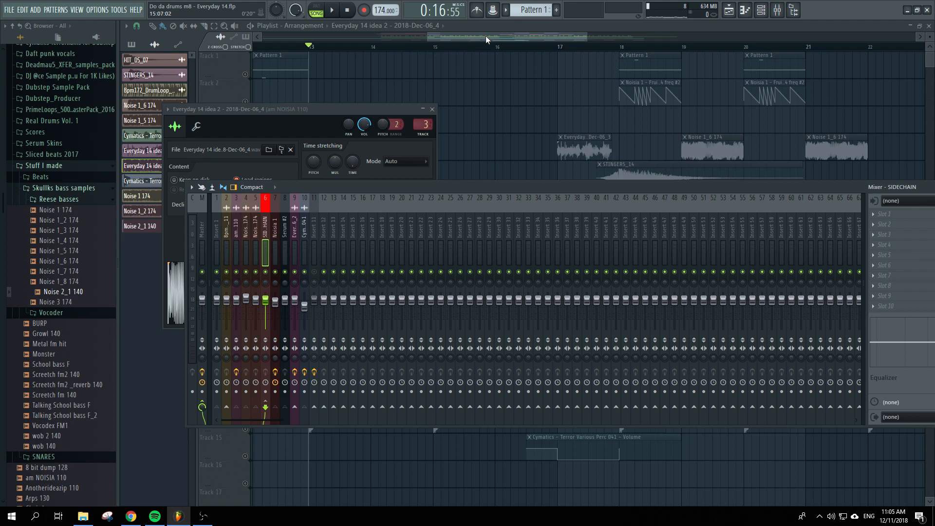
Solo Track 6 and examine its SIDECHAIN - Volume automation clips from bar 13 up close.
mouse_move(486, 36)
mouse_down()
mouse_move(460, 50)
mouse_move(481, 52)
mouse_up()
scroll(309, 312, up, 3)
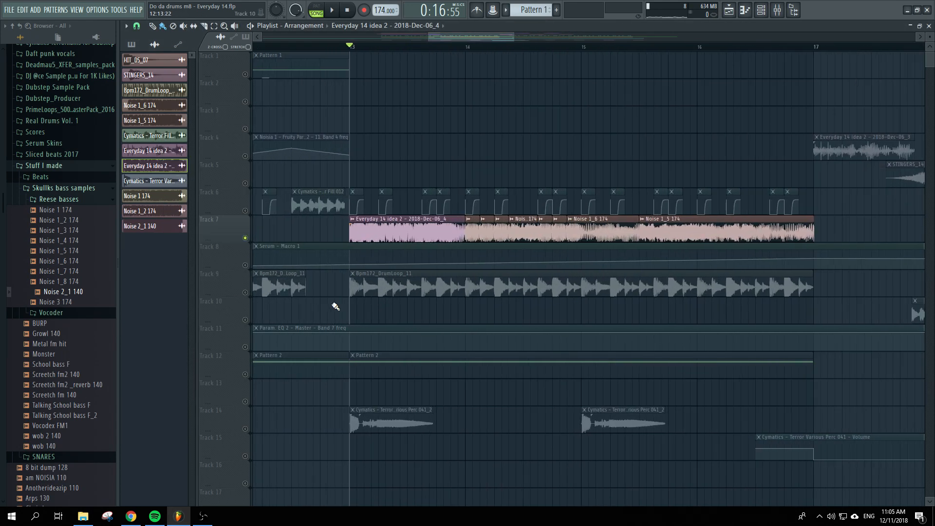
right_click(245, 211)
scroll(344, 268, up, 4)
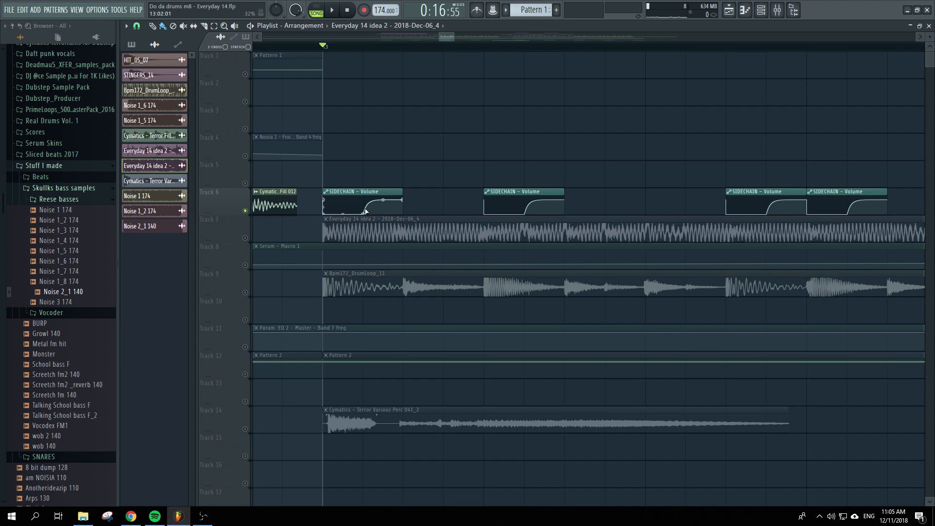
scroll(376, 233, down, 4)
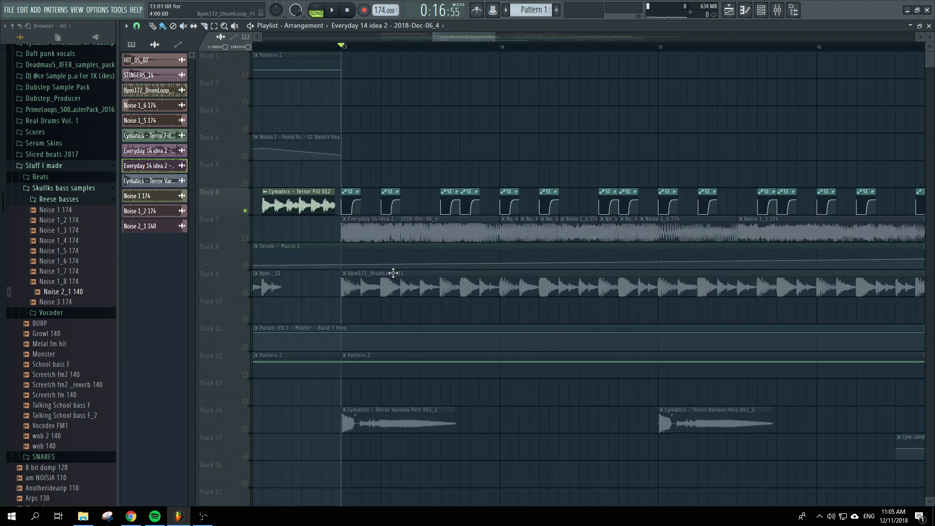
Place the mixer below Tracks 6 and 7 and play from bar 13 to watch the SIDECHAIN fader follow its automation.
click(777, 11)
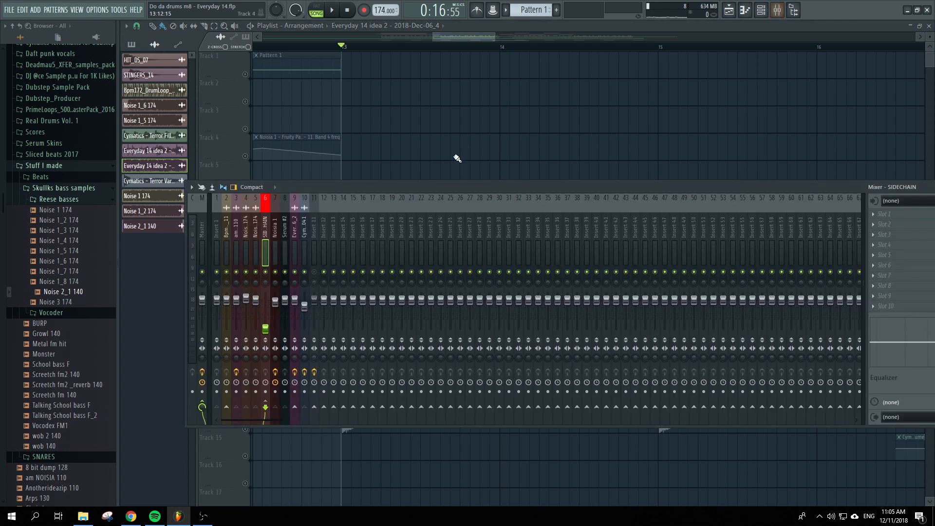
drag(382, 191, 495, 288)
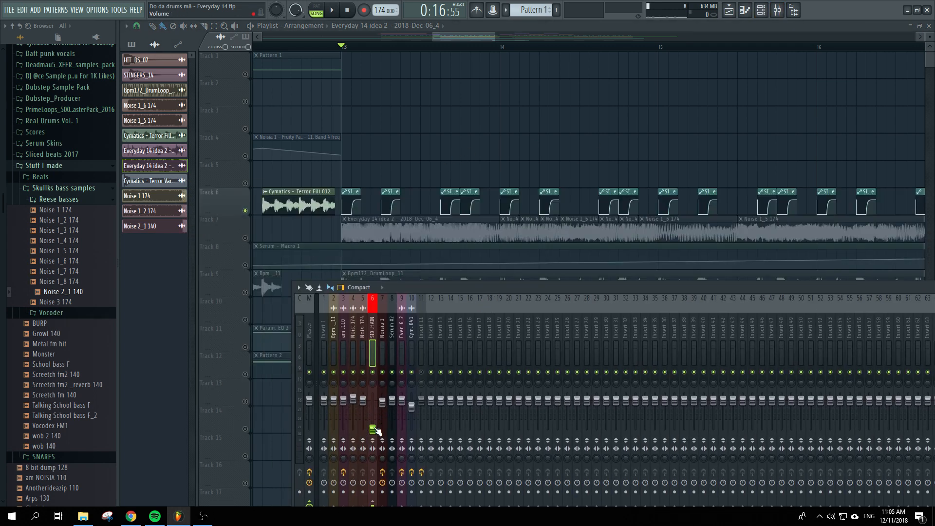
key(space)
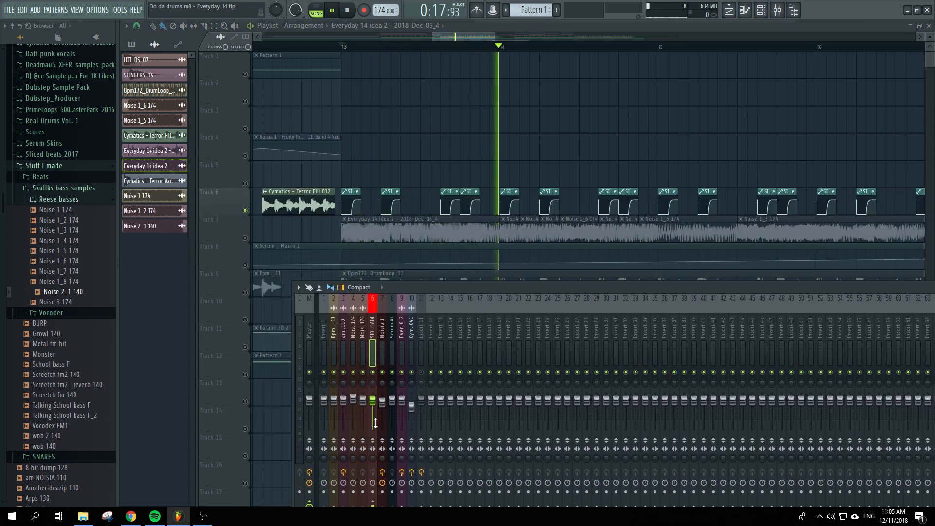
key(space)
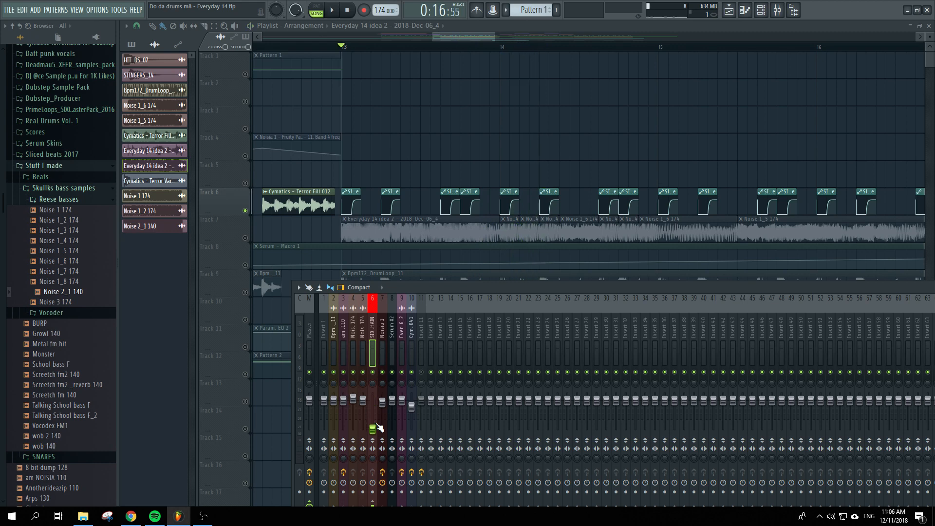
Enable Track 7 alongside Track 6 and audition the sidechained bass from bar 13.
click(245, 238)
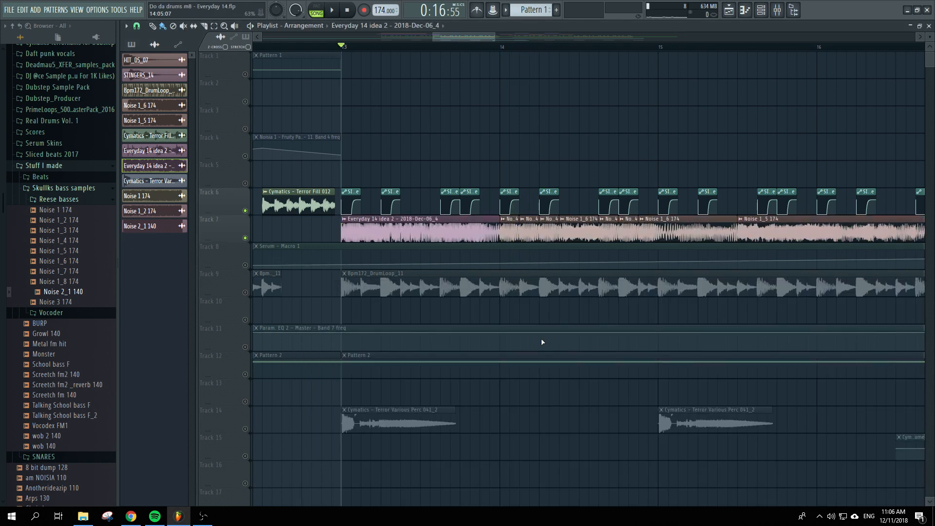
key(space)
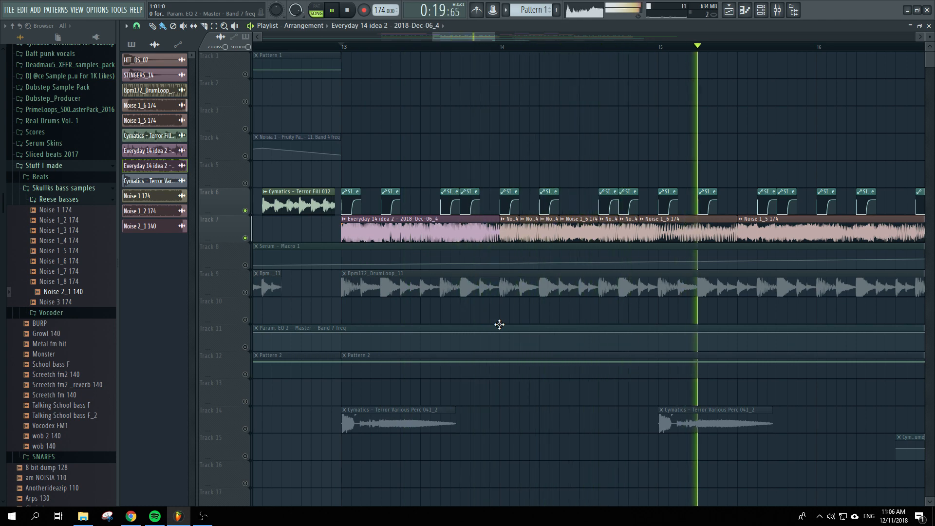
key(space)
Enable Track 9, mute Tracks 7 and 6, and audition the Bpm172_DrumLoop_11 clip from bar 13 on its own.
scroll(379, 316, down, 3)
scroll(380, 317, down, 1)
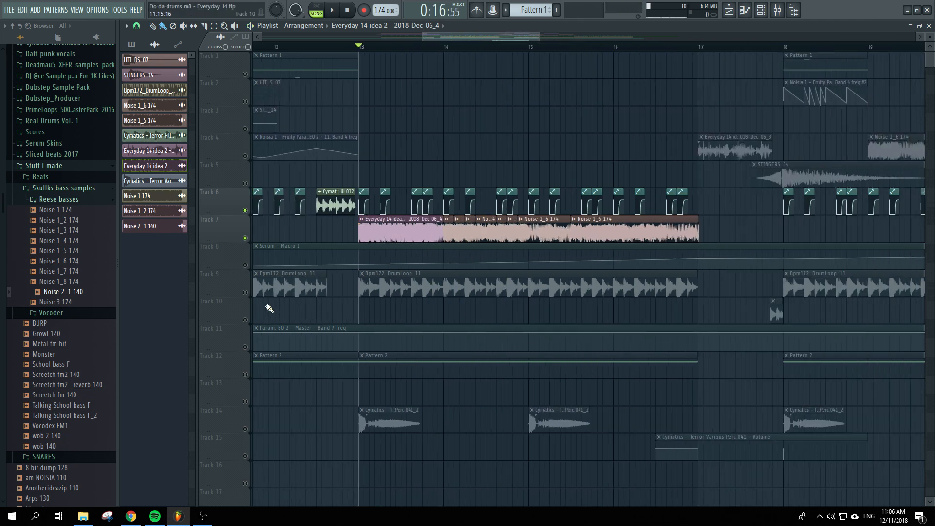
click(244, 291)
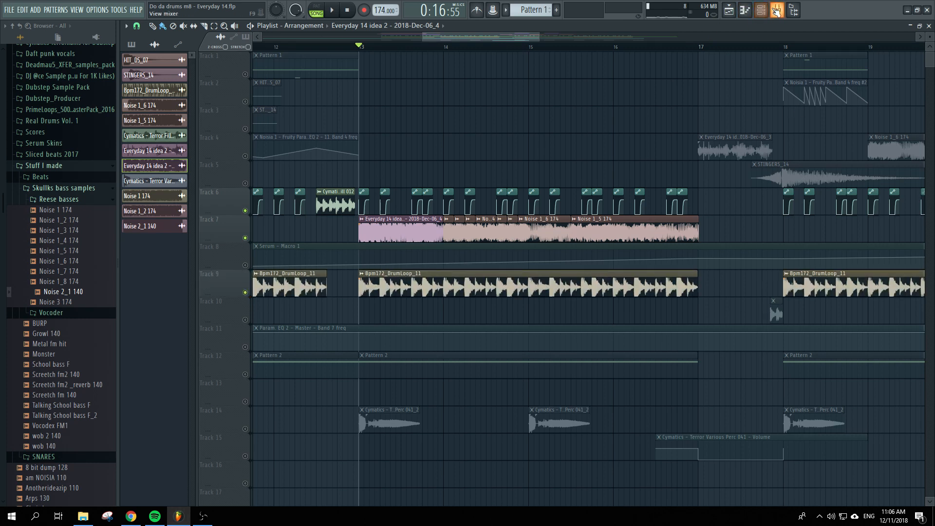
click(245, 238)
click(245, 211)
key(space)
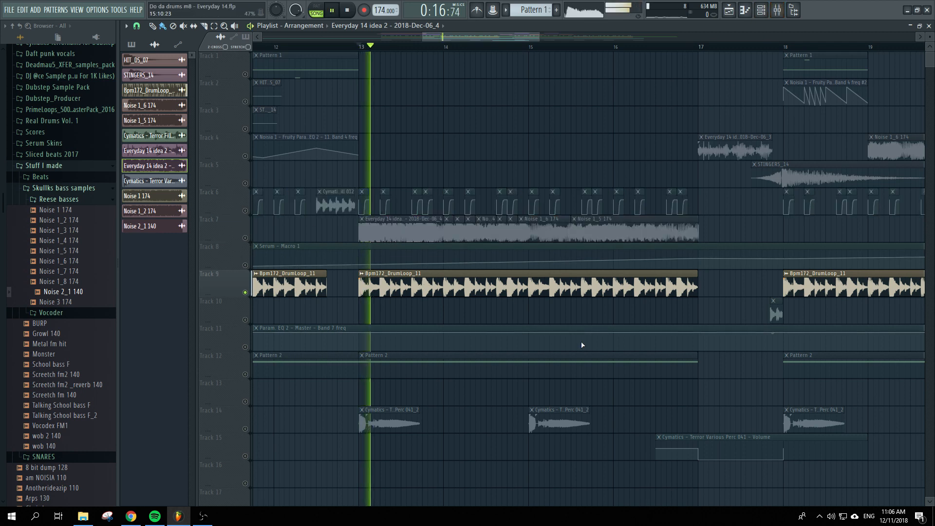
key(space)
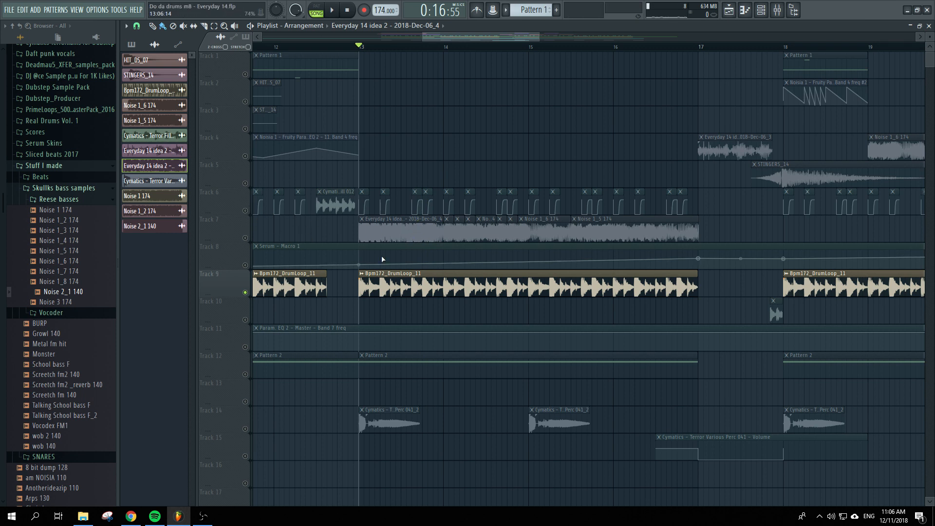
scroll(351, 318, up, 2)
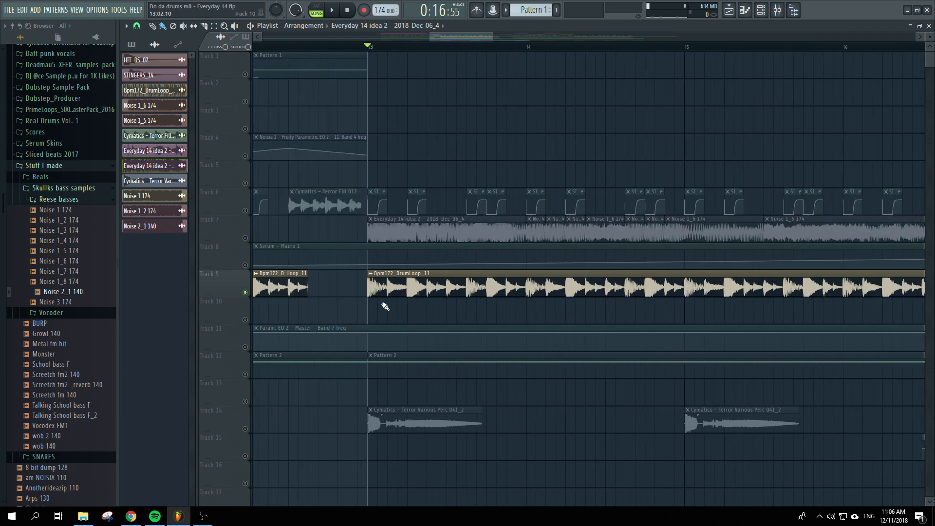
scroll(411, 309, down, 2)
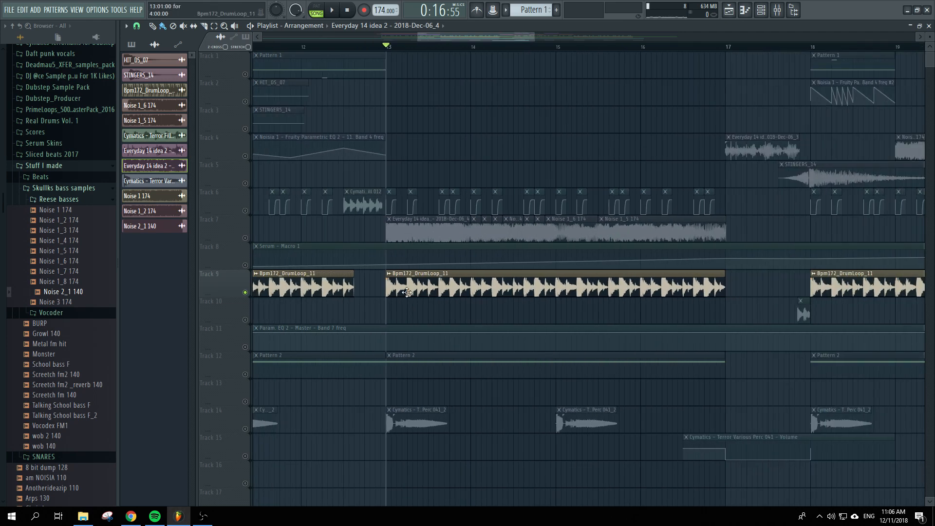
Enable Tracks 7 and 6 again and audition the sidechained bass together with the Track 9 drum loop.
click(241, 228)
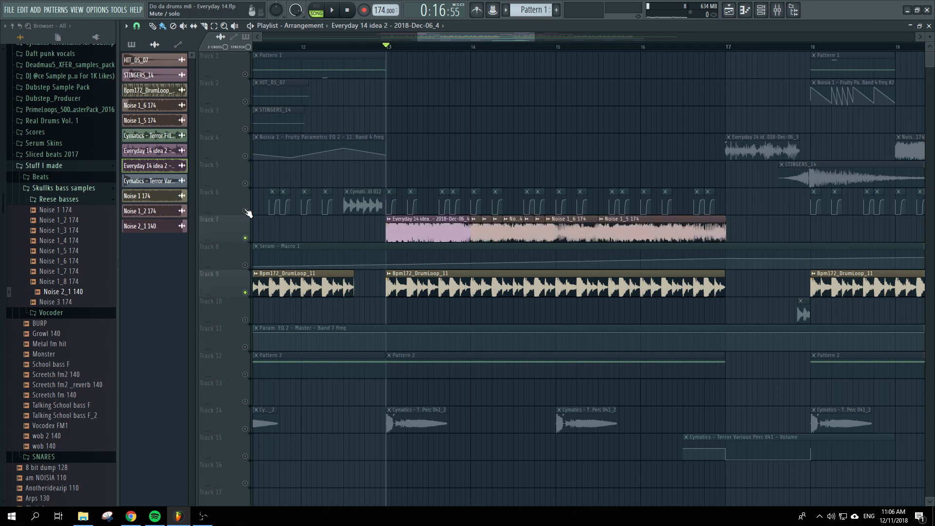
click(247, 211)
key(space)
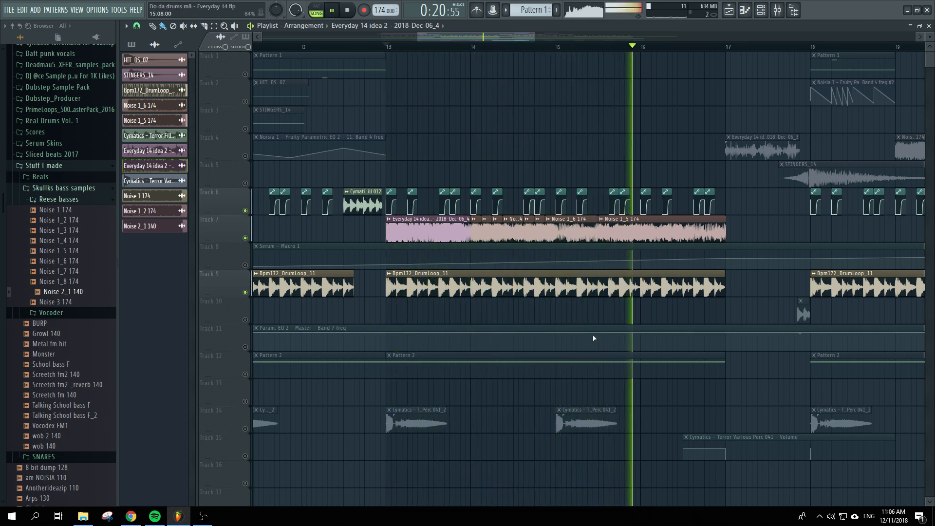
key(space)
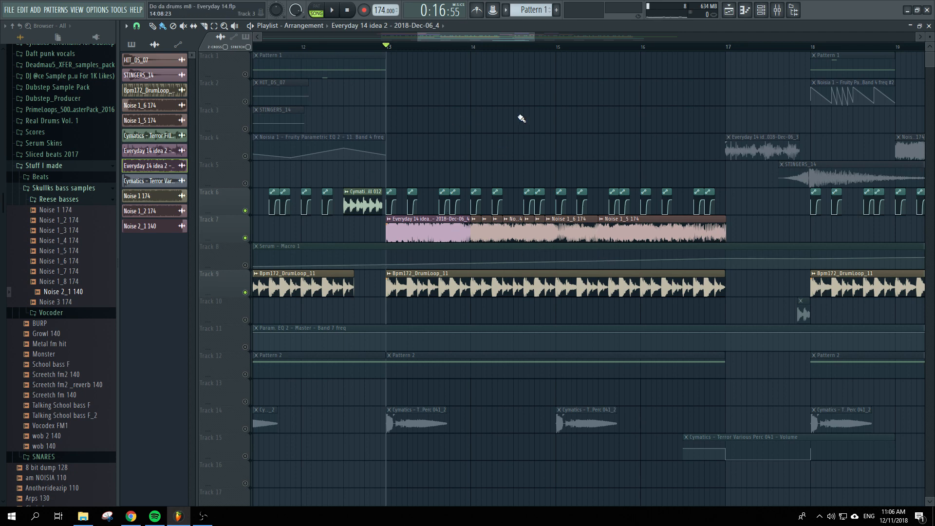
scroll(507, 368, down, 3)
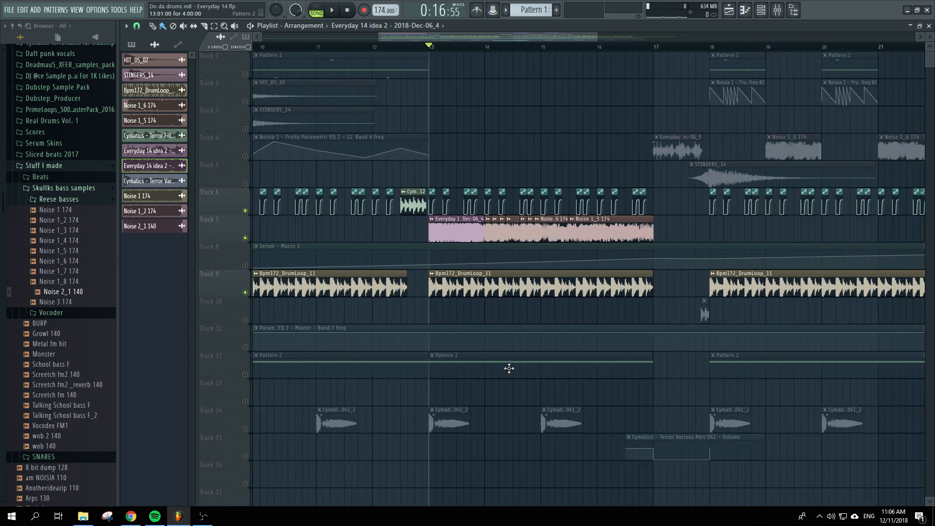
scroll(558, 336, down, 4)
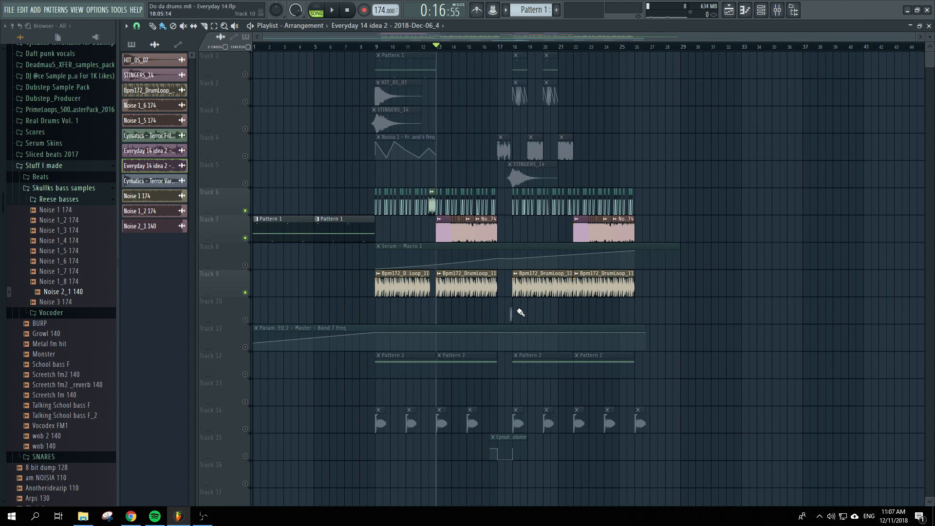
scroll(429, 315, up, 5)
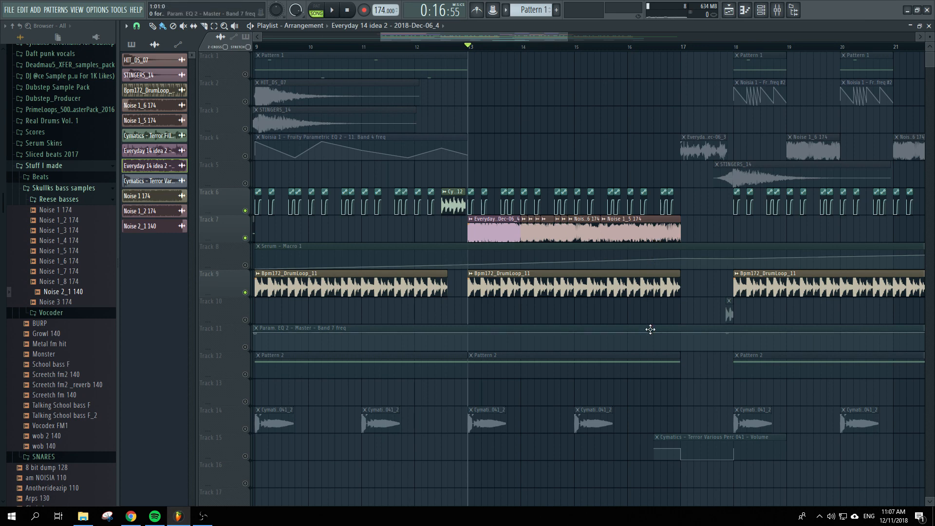
scroll(584, 351, right, 2)
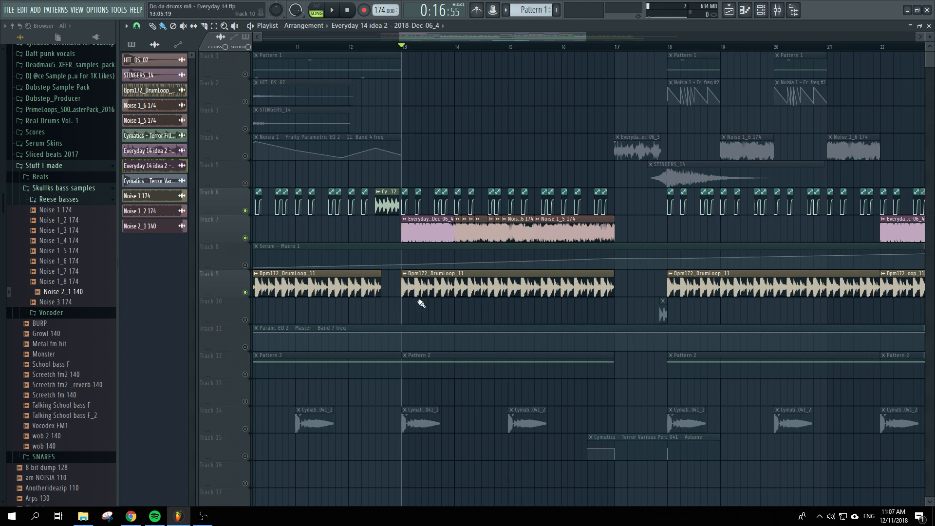
Switch to the Open Broadcaster Software window with the recording controls.
click(203, 516)
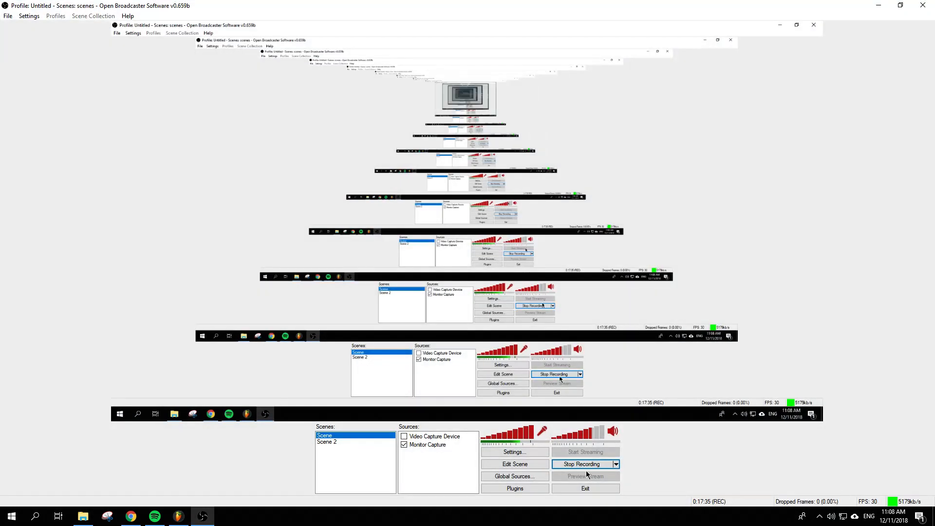